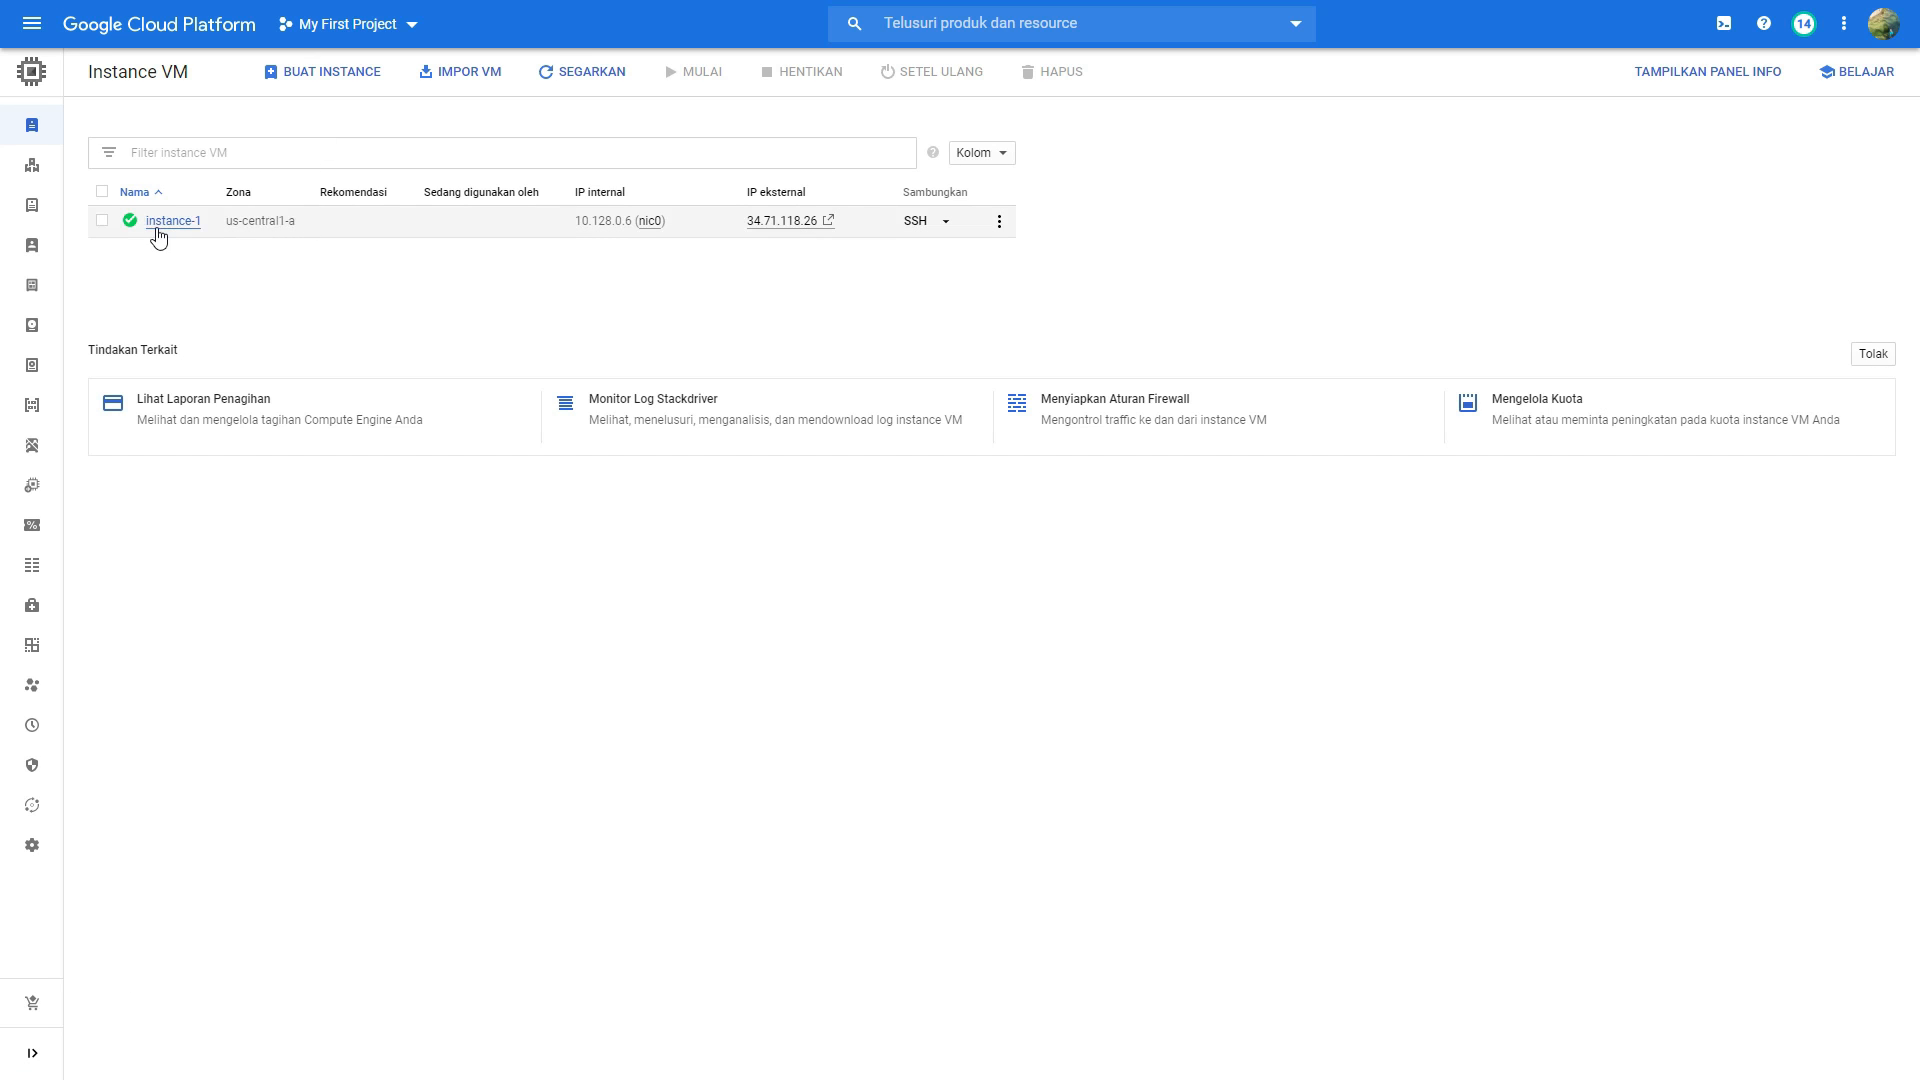
Step: Stop the VM instance instance-1, dismiss the notification and clear the selection in the instance list
left_click_drag(227, 224, 297, 232)
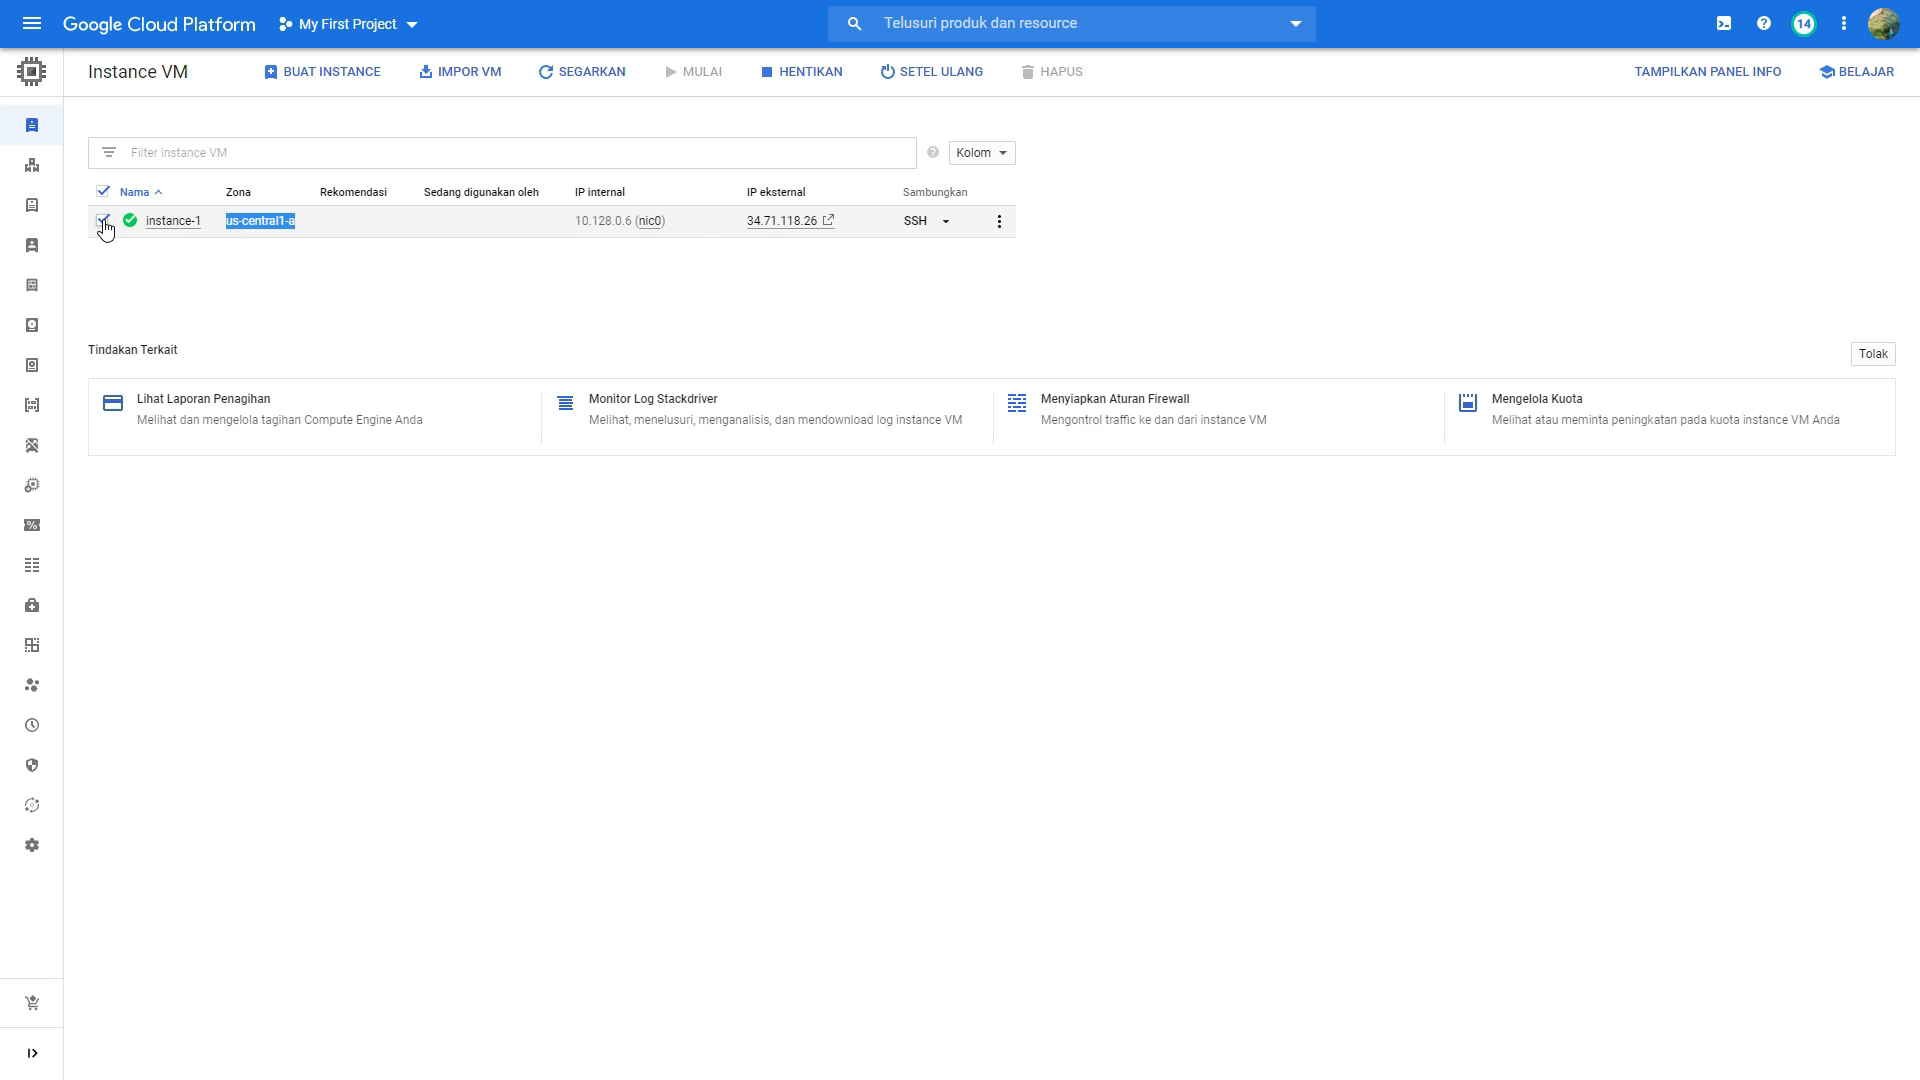
left_click(791, 80)
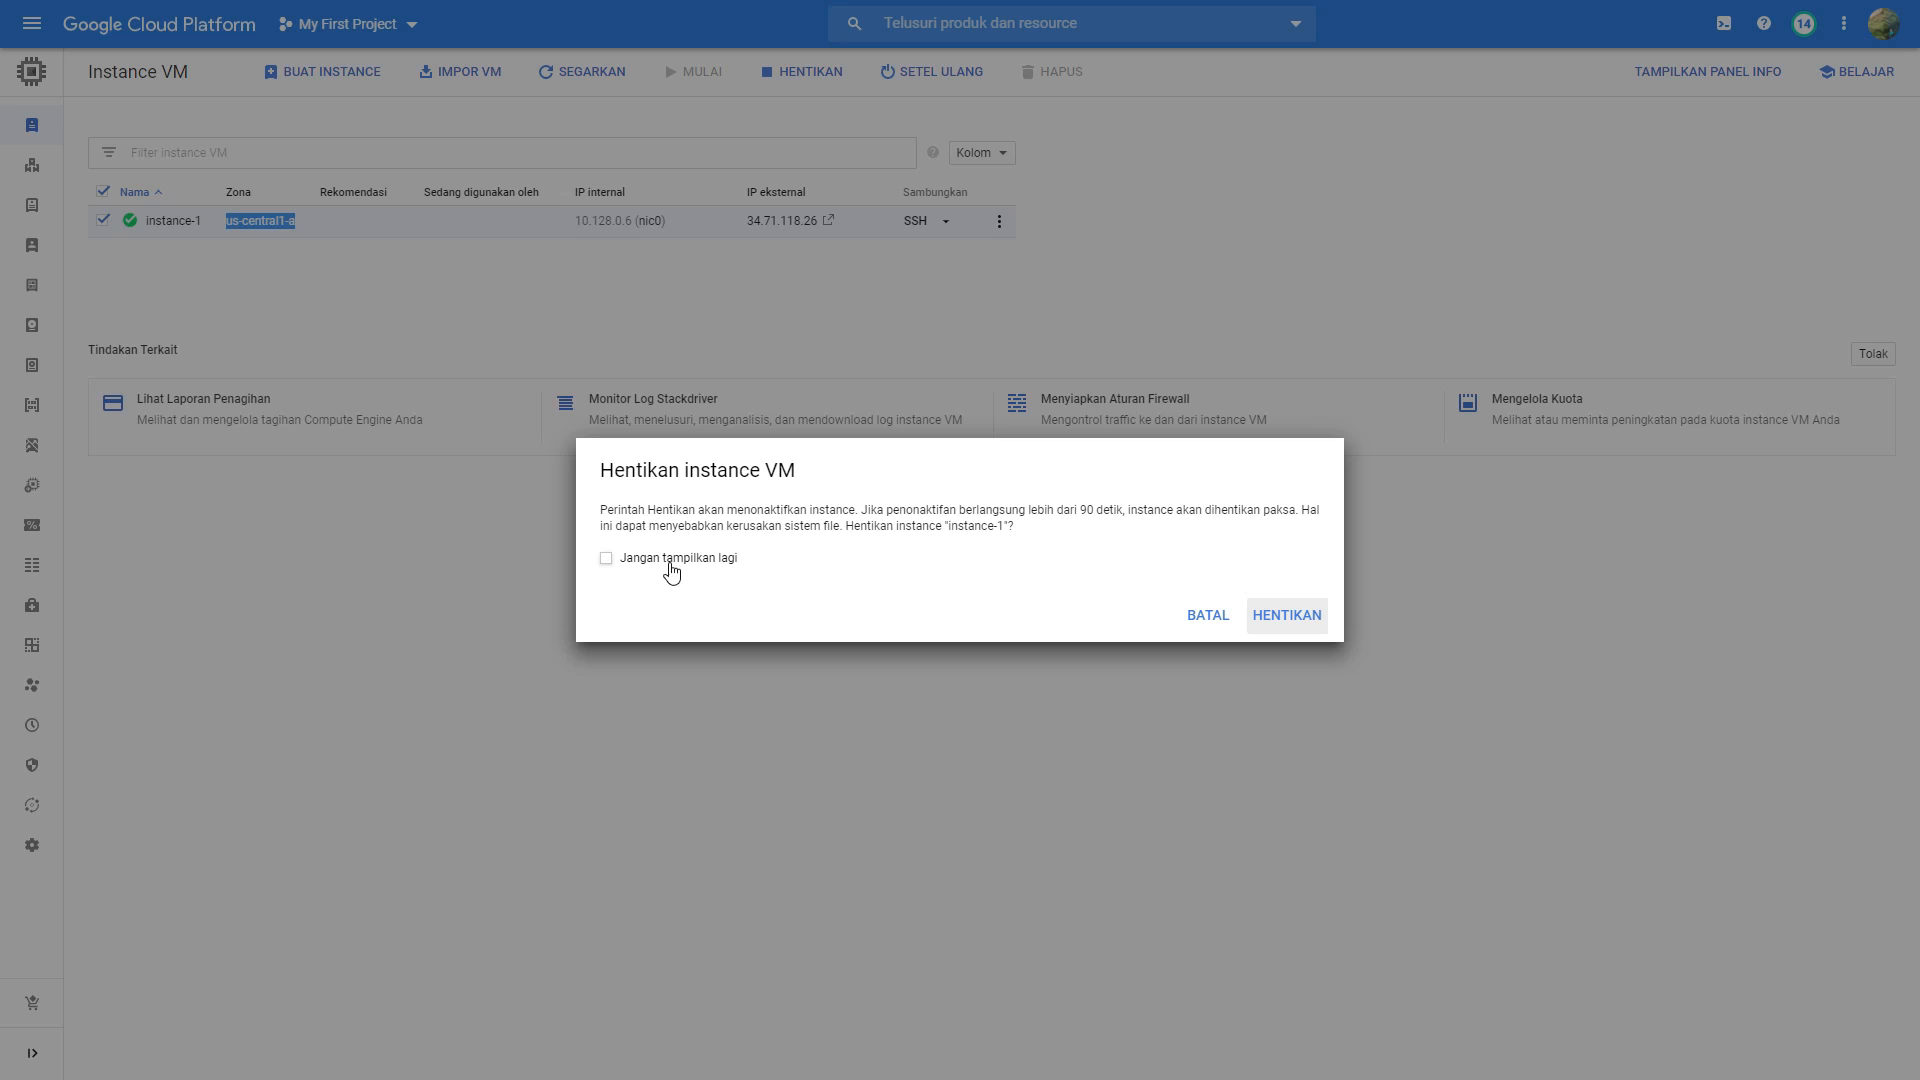
left_click(1311, 622)
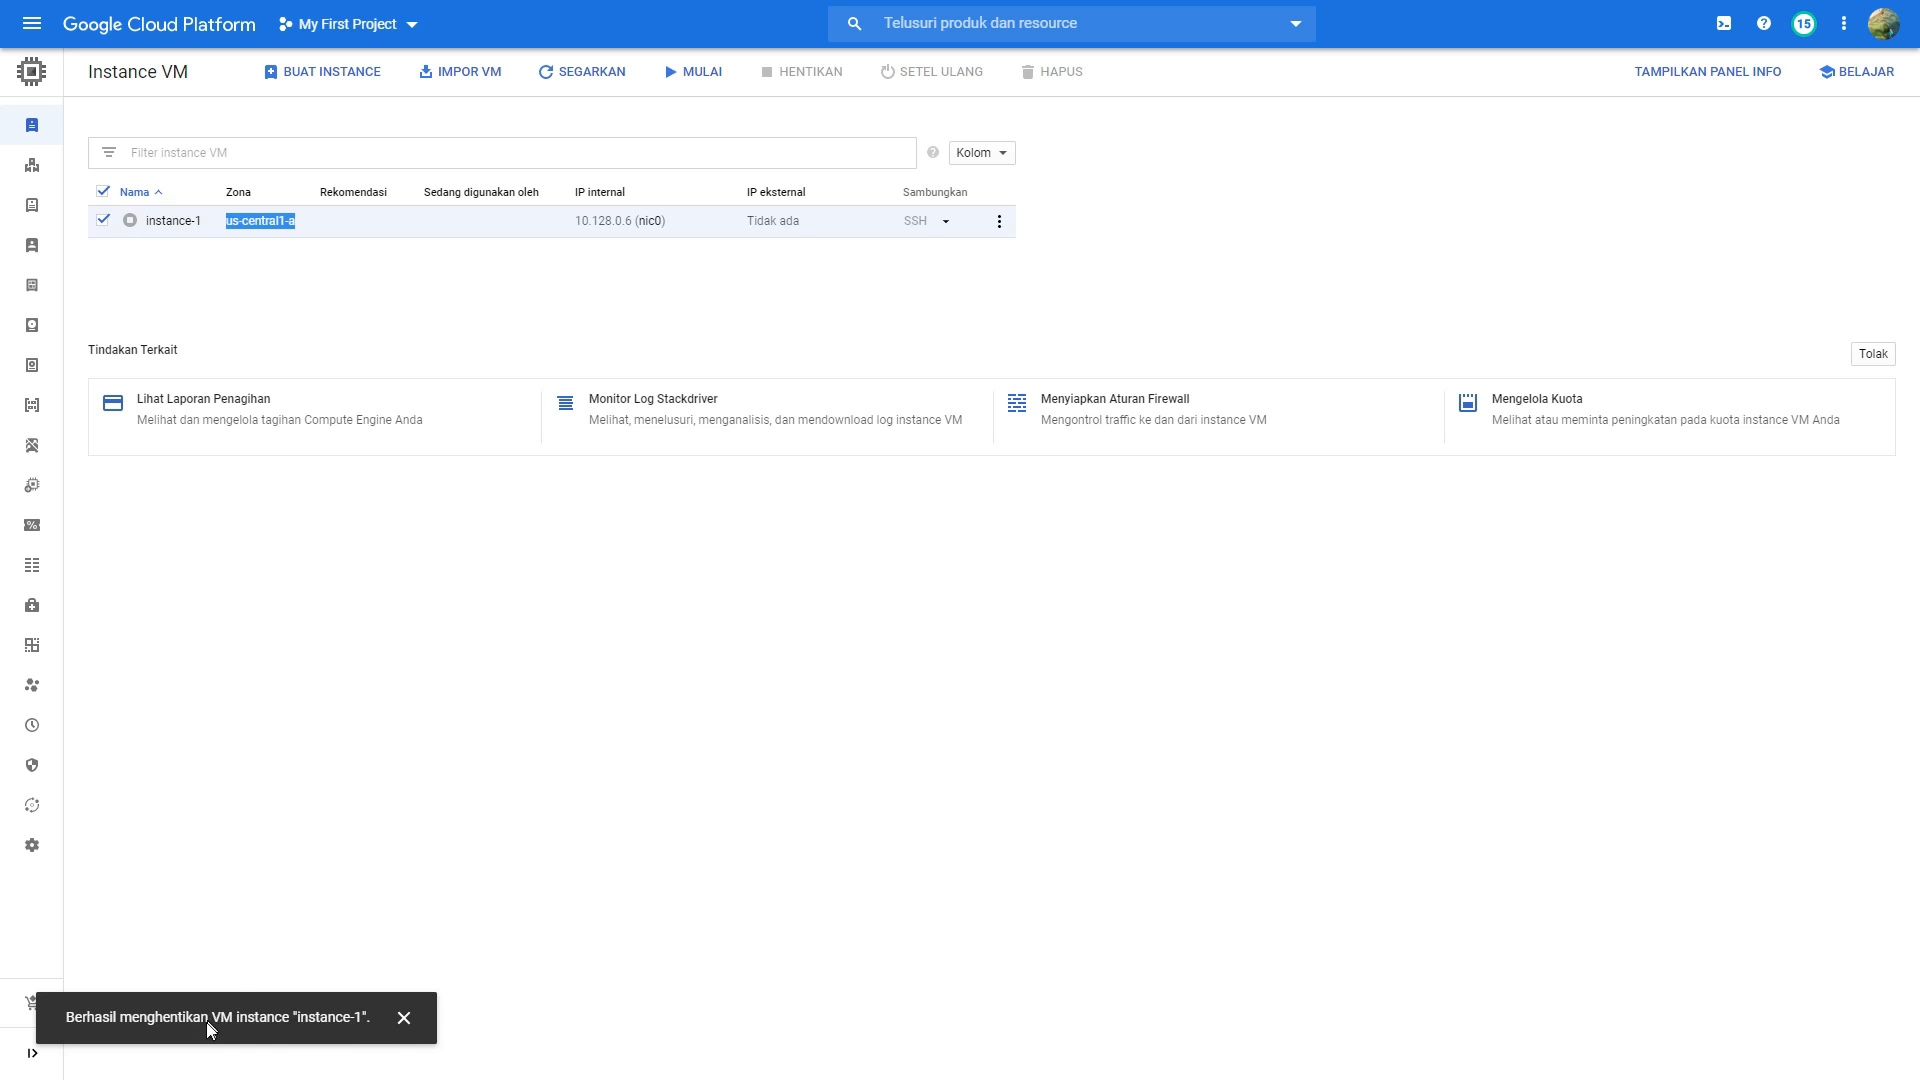
left_click(403, 1017)
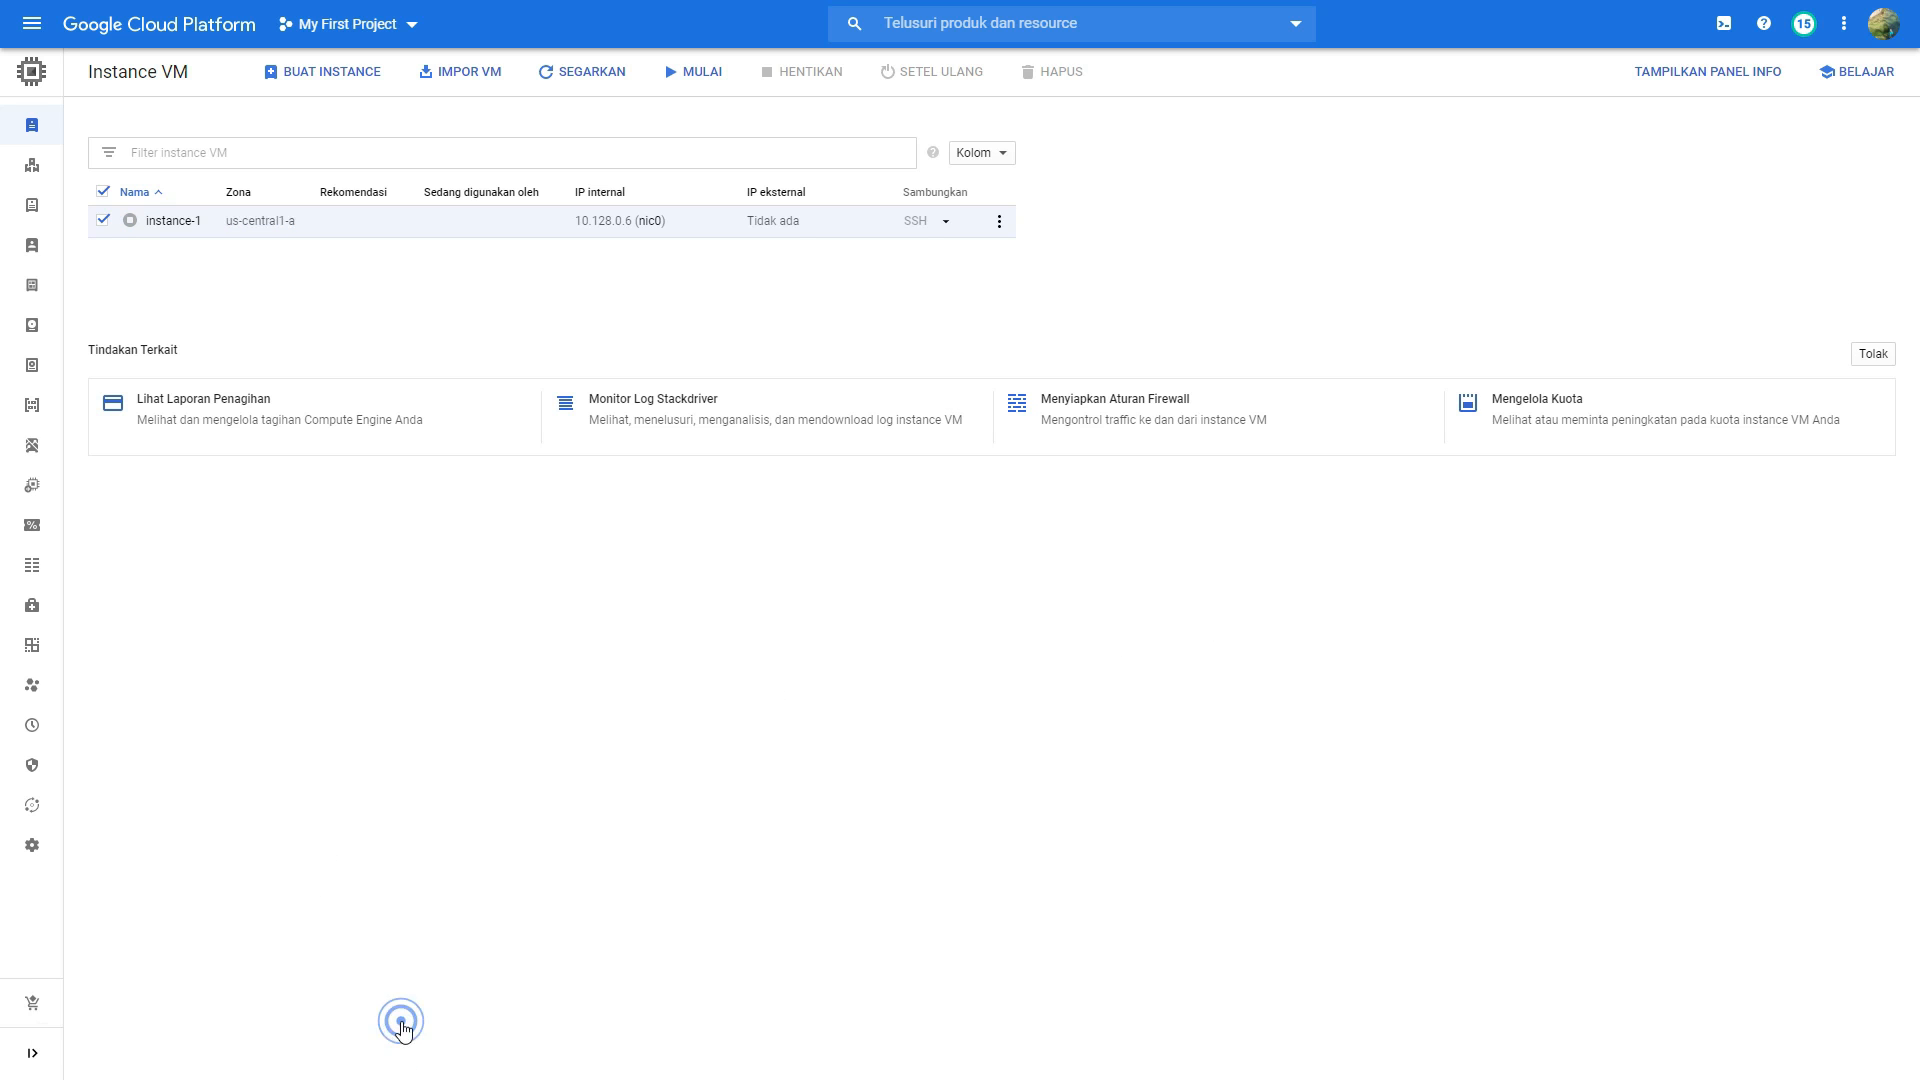
left_click(158, 283)
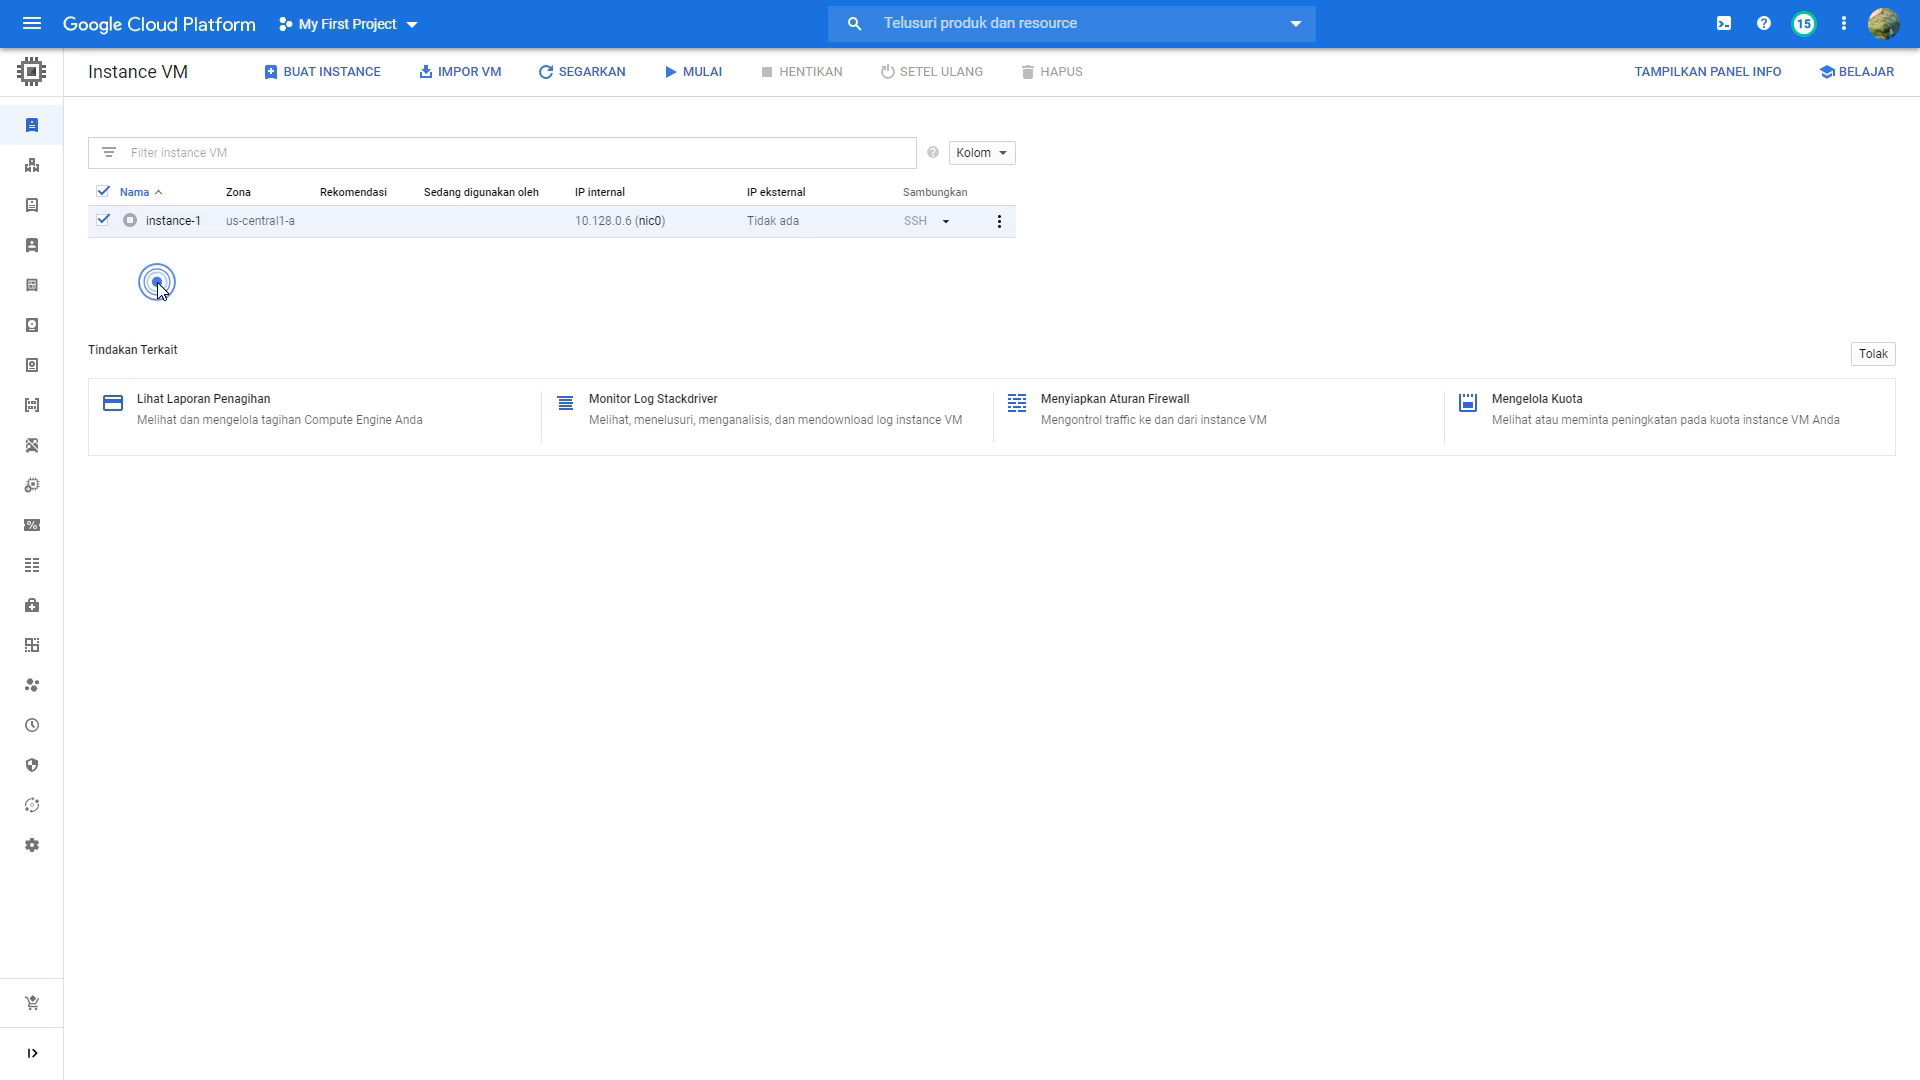
left_click(102, 192)
Step: Start creating a snapshot from the instance-1 disk in the Compute Engine disk list
mouse_move(38, 130)
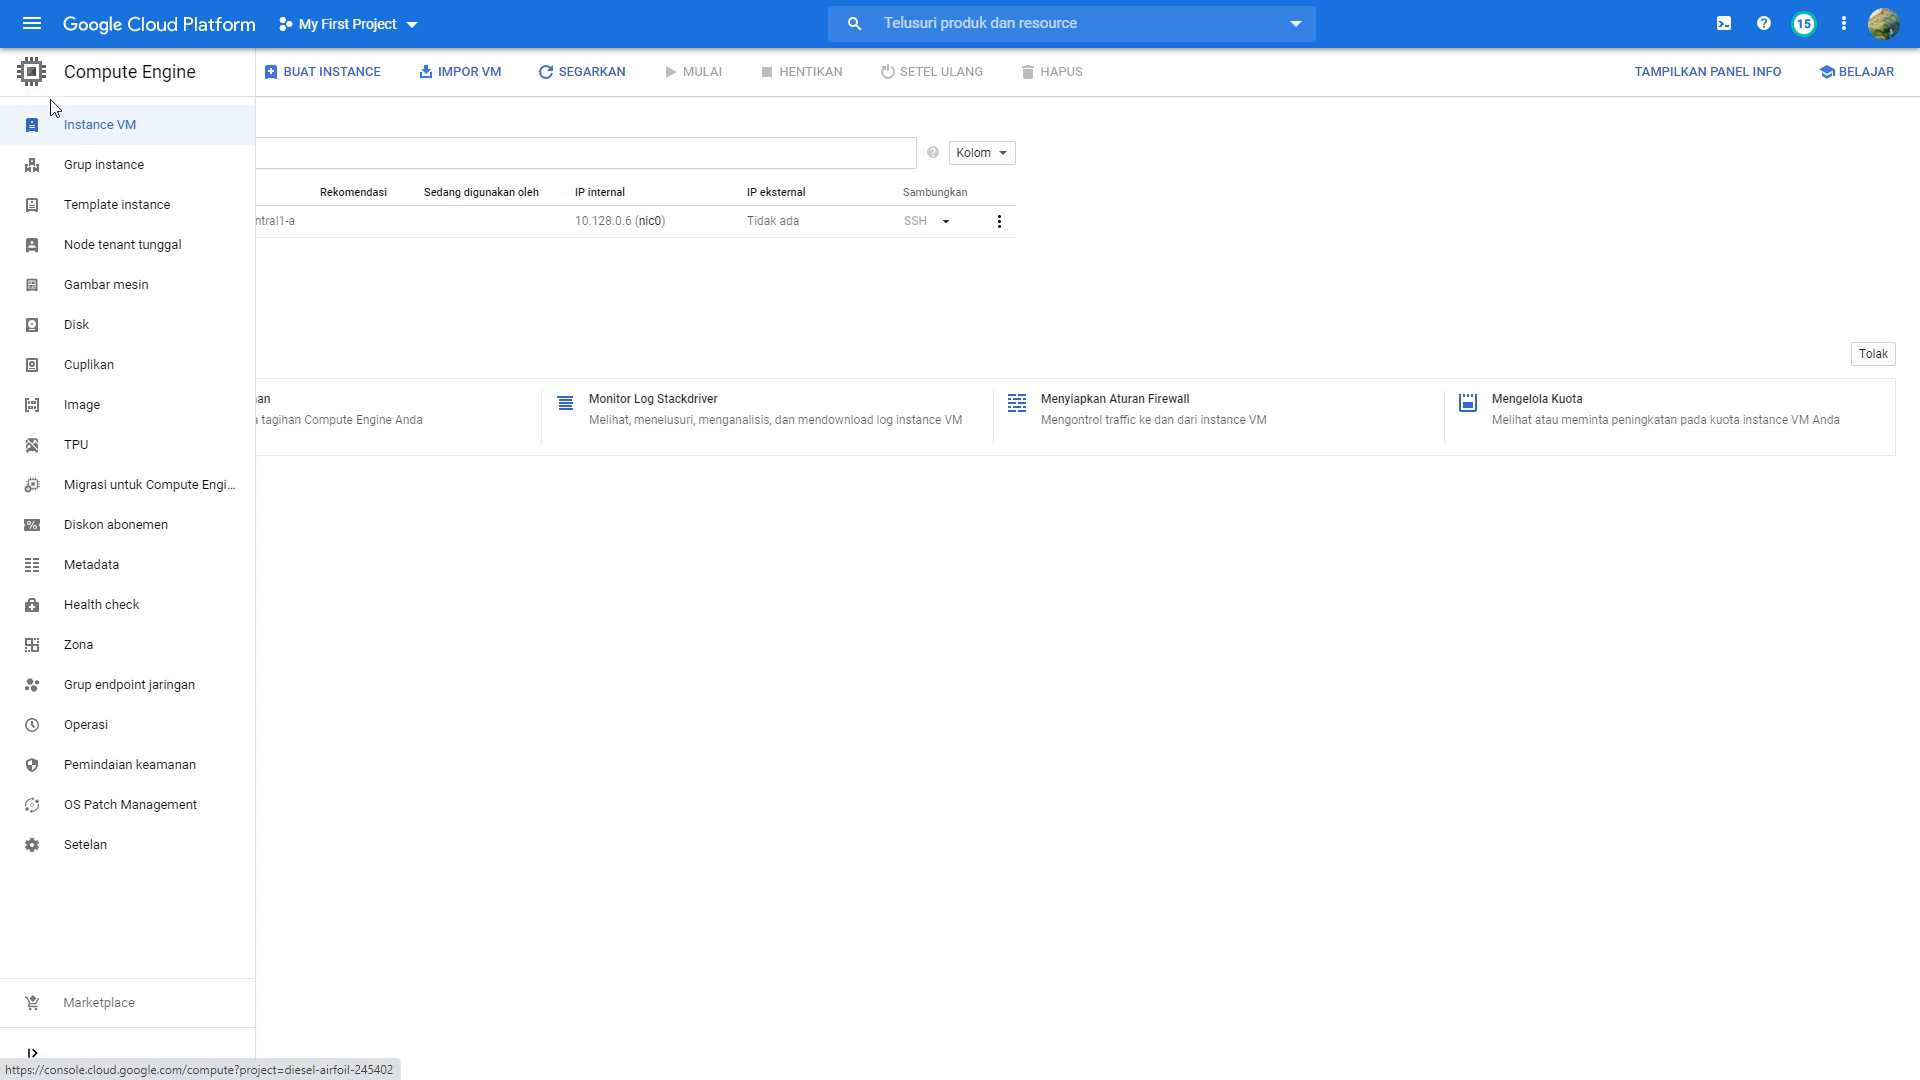
left_click(117, 337)
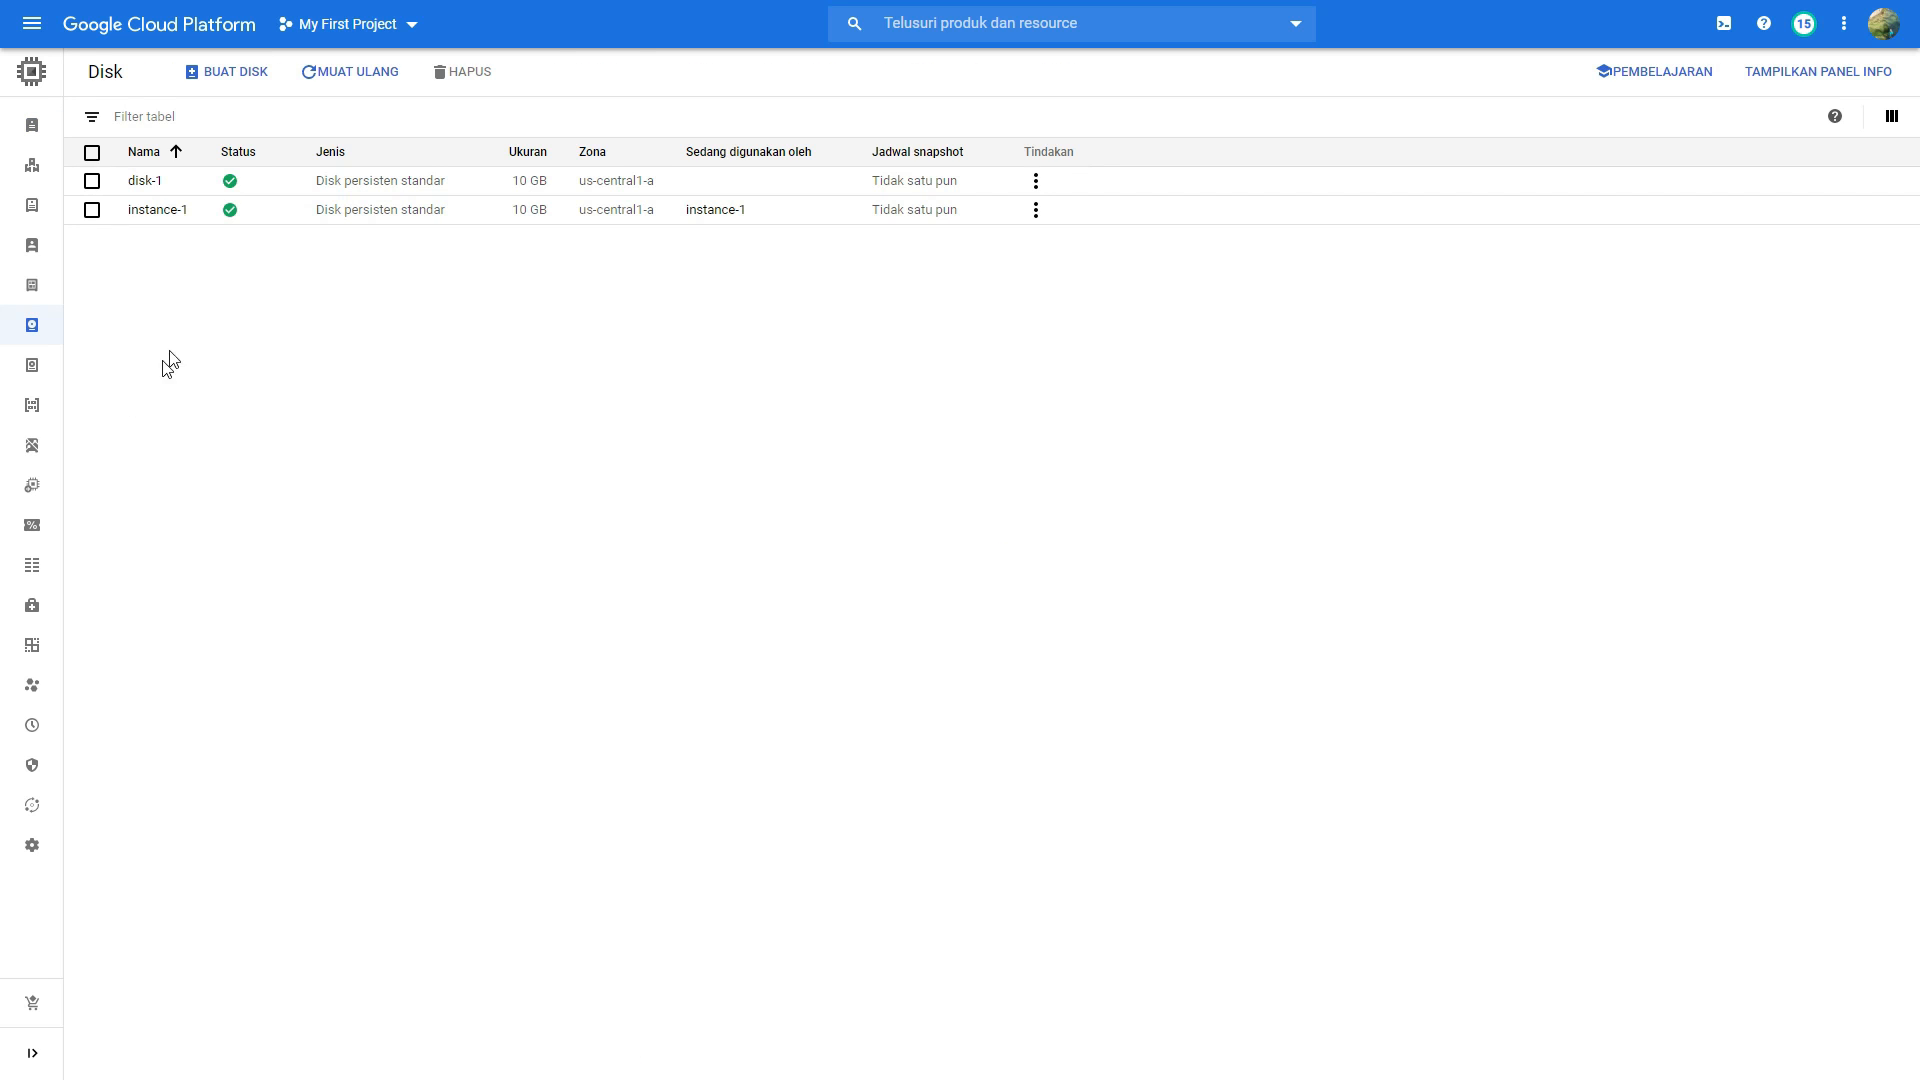
left_click(92, 210)
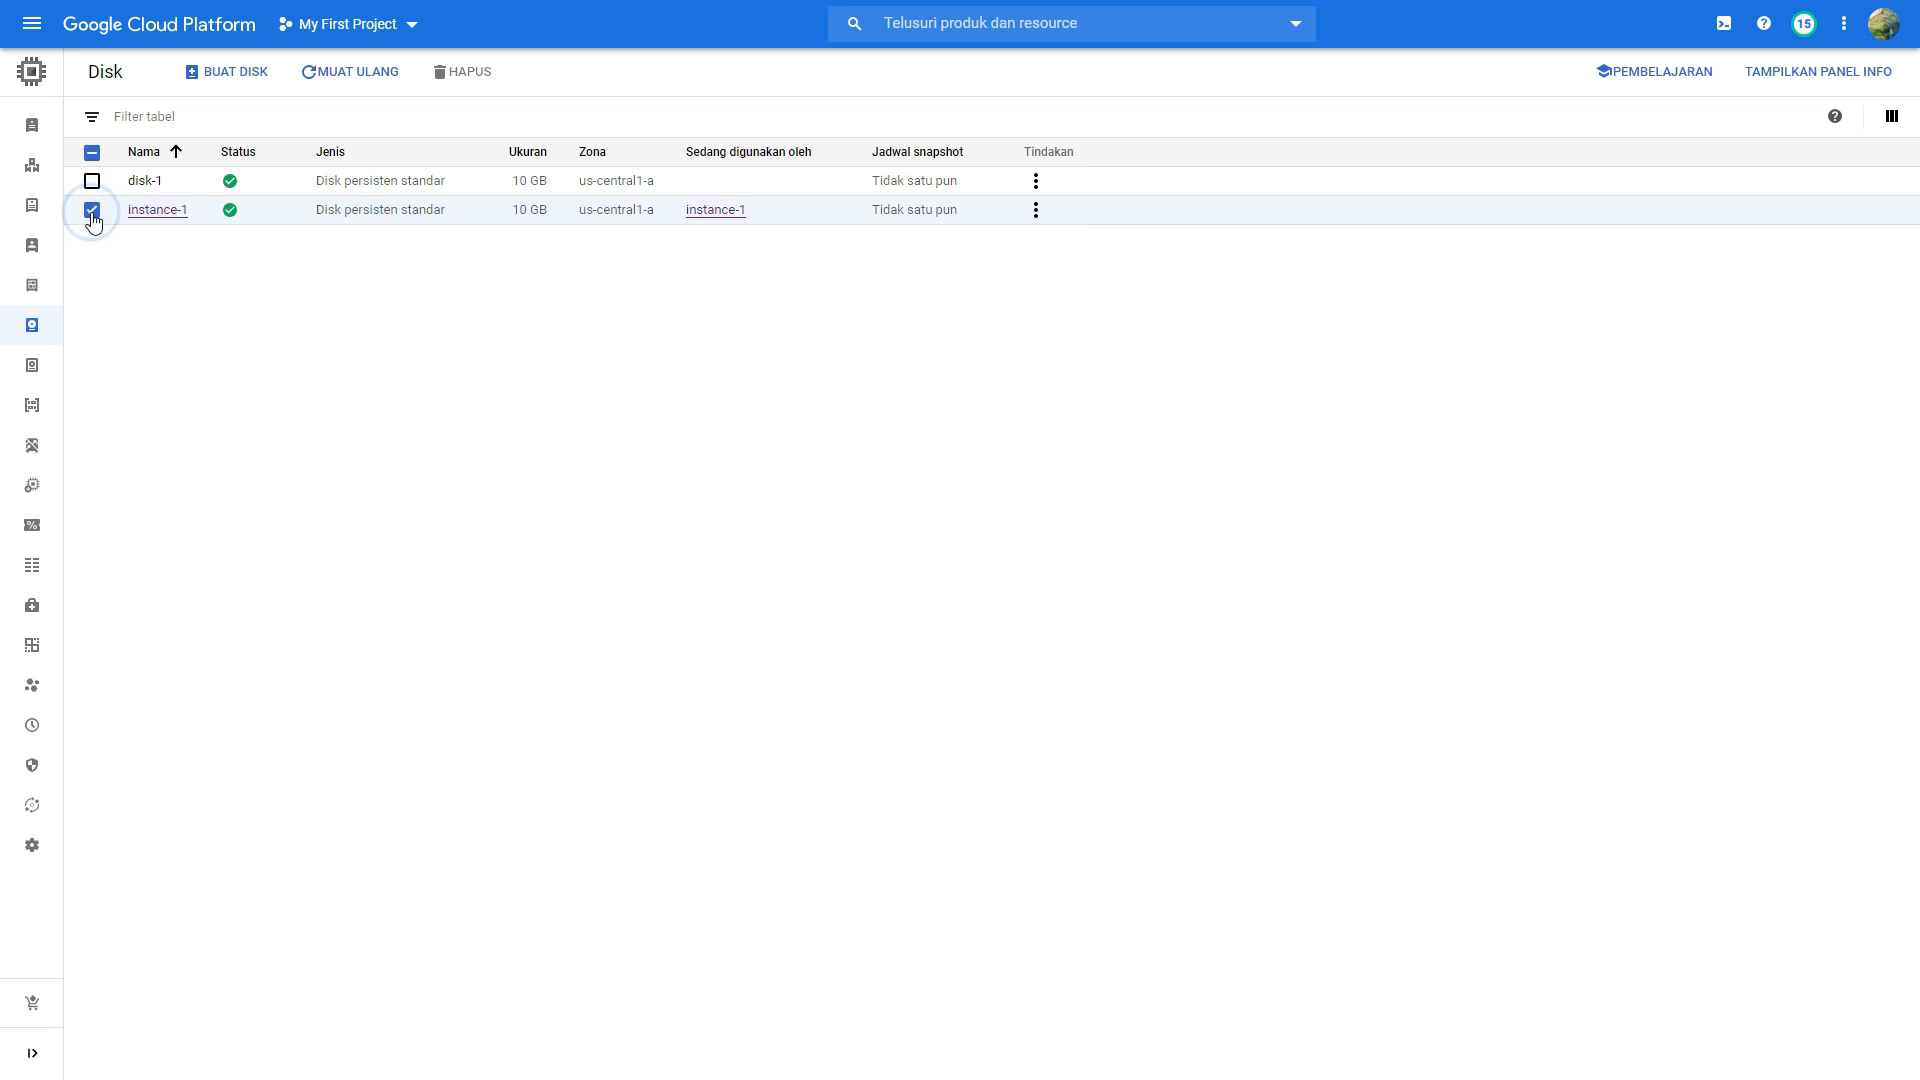
left_click(1035, 212)
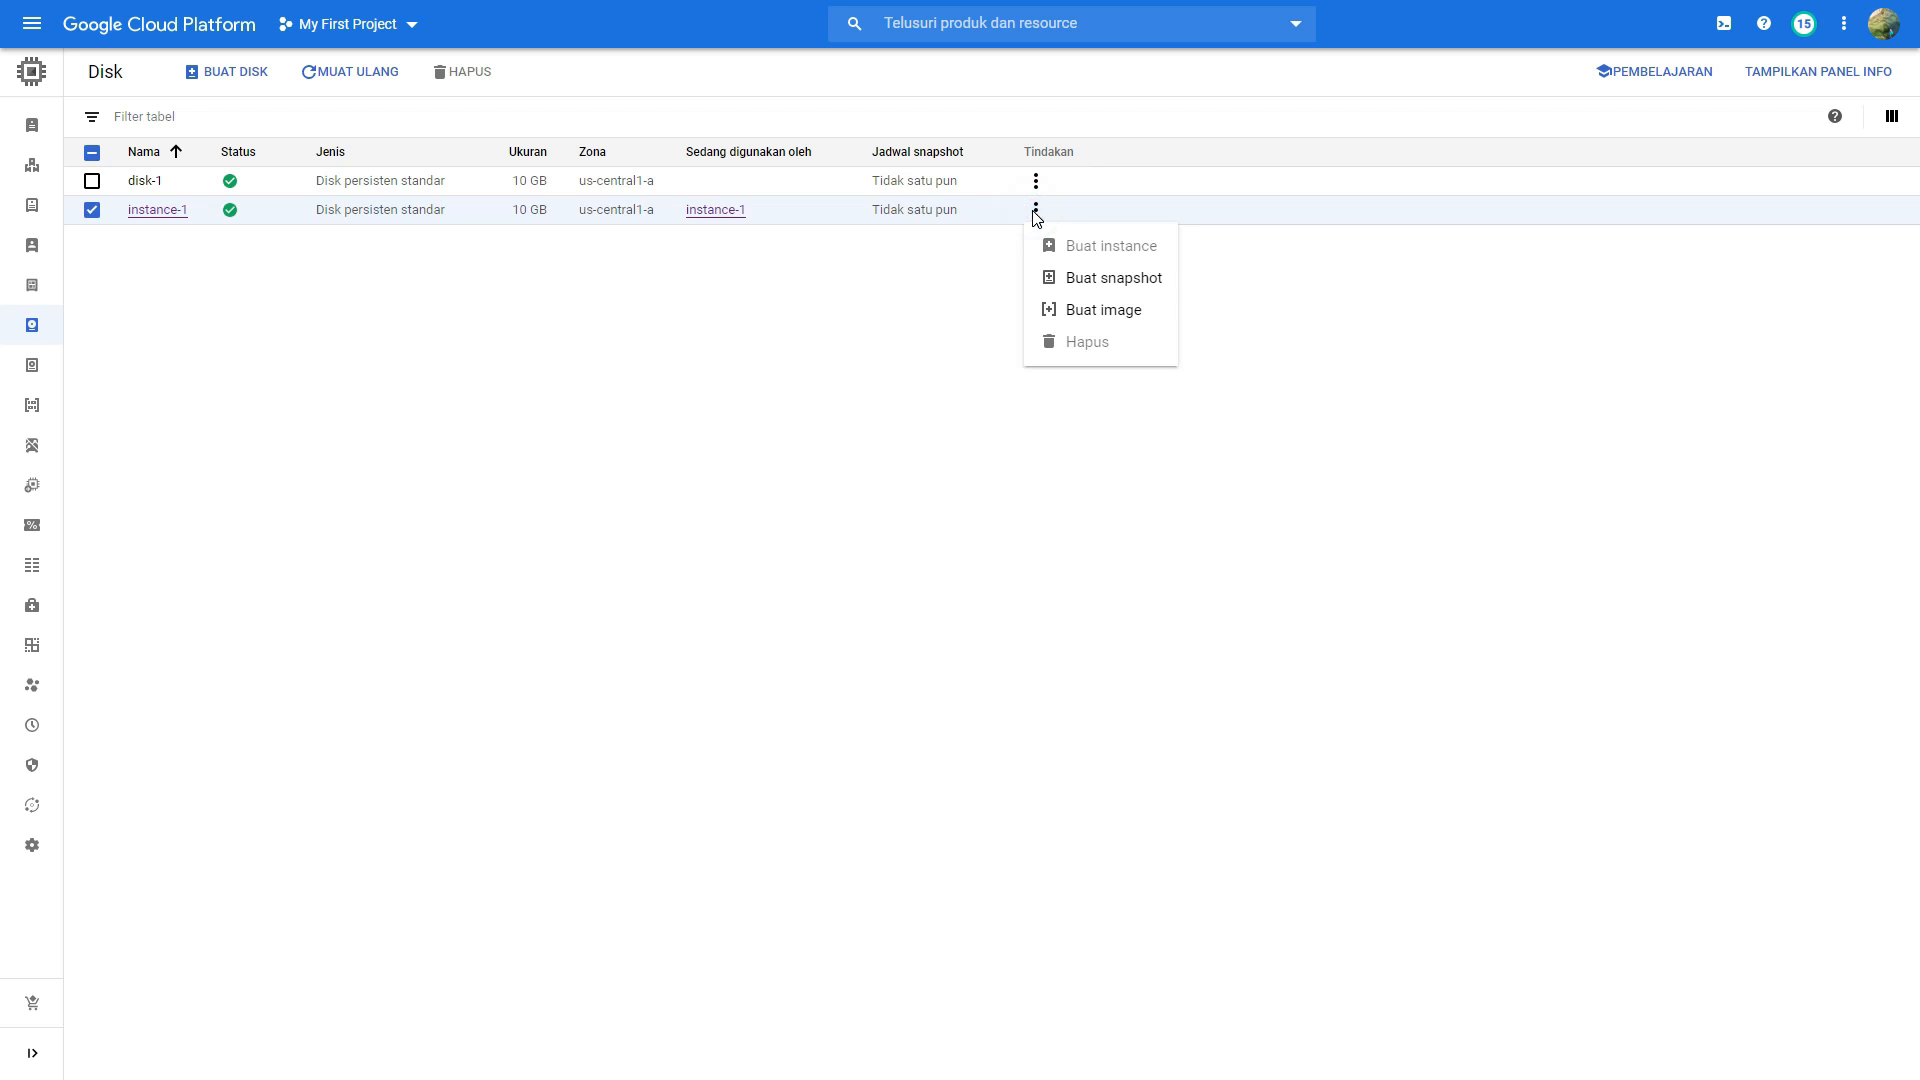
left_click(1076, 288)
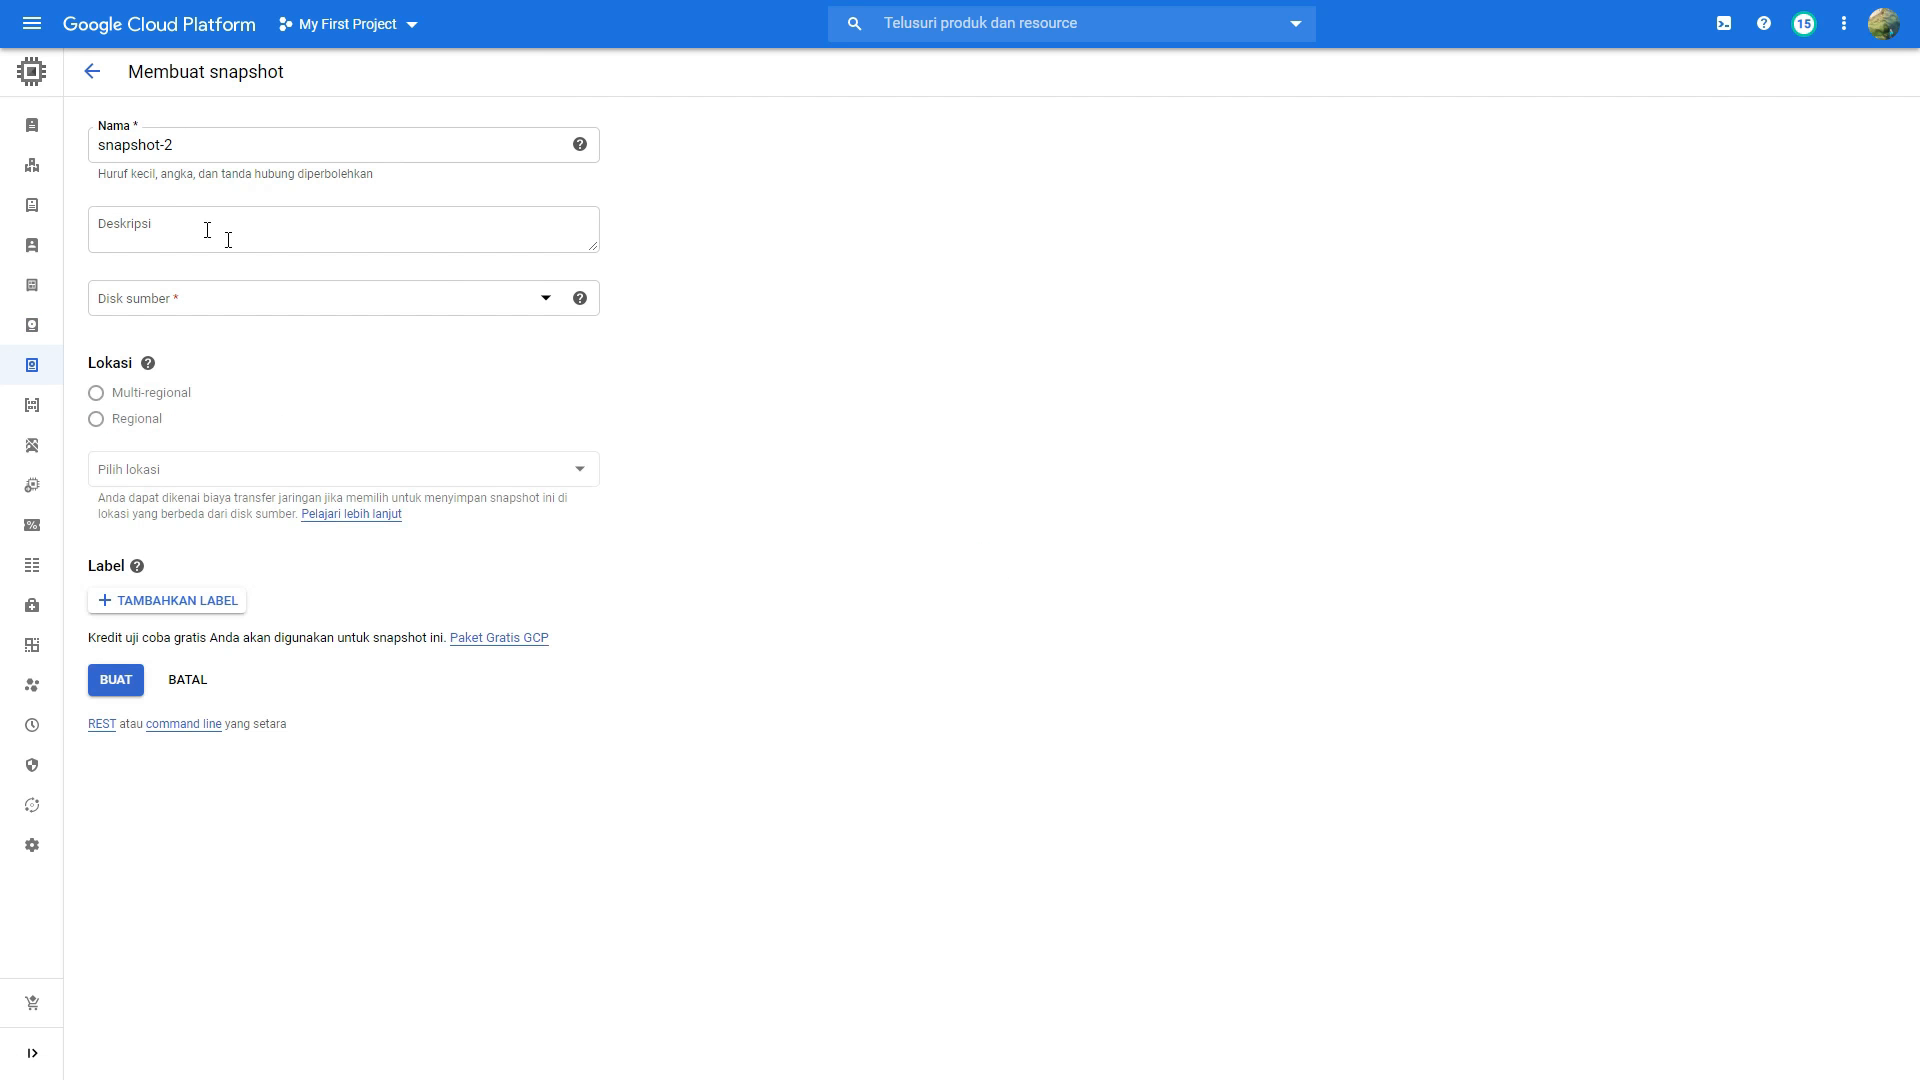
Step: Name the new snapshot snapshot-region-jakarta
double_click(193, 146)
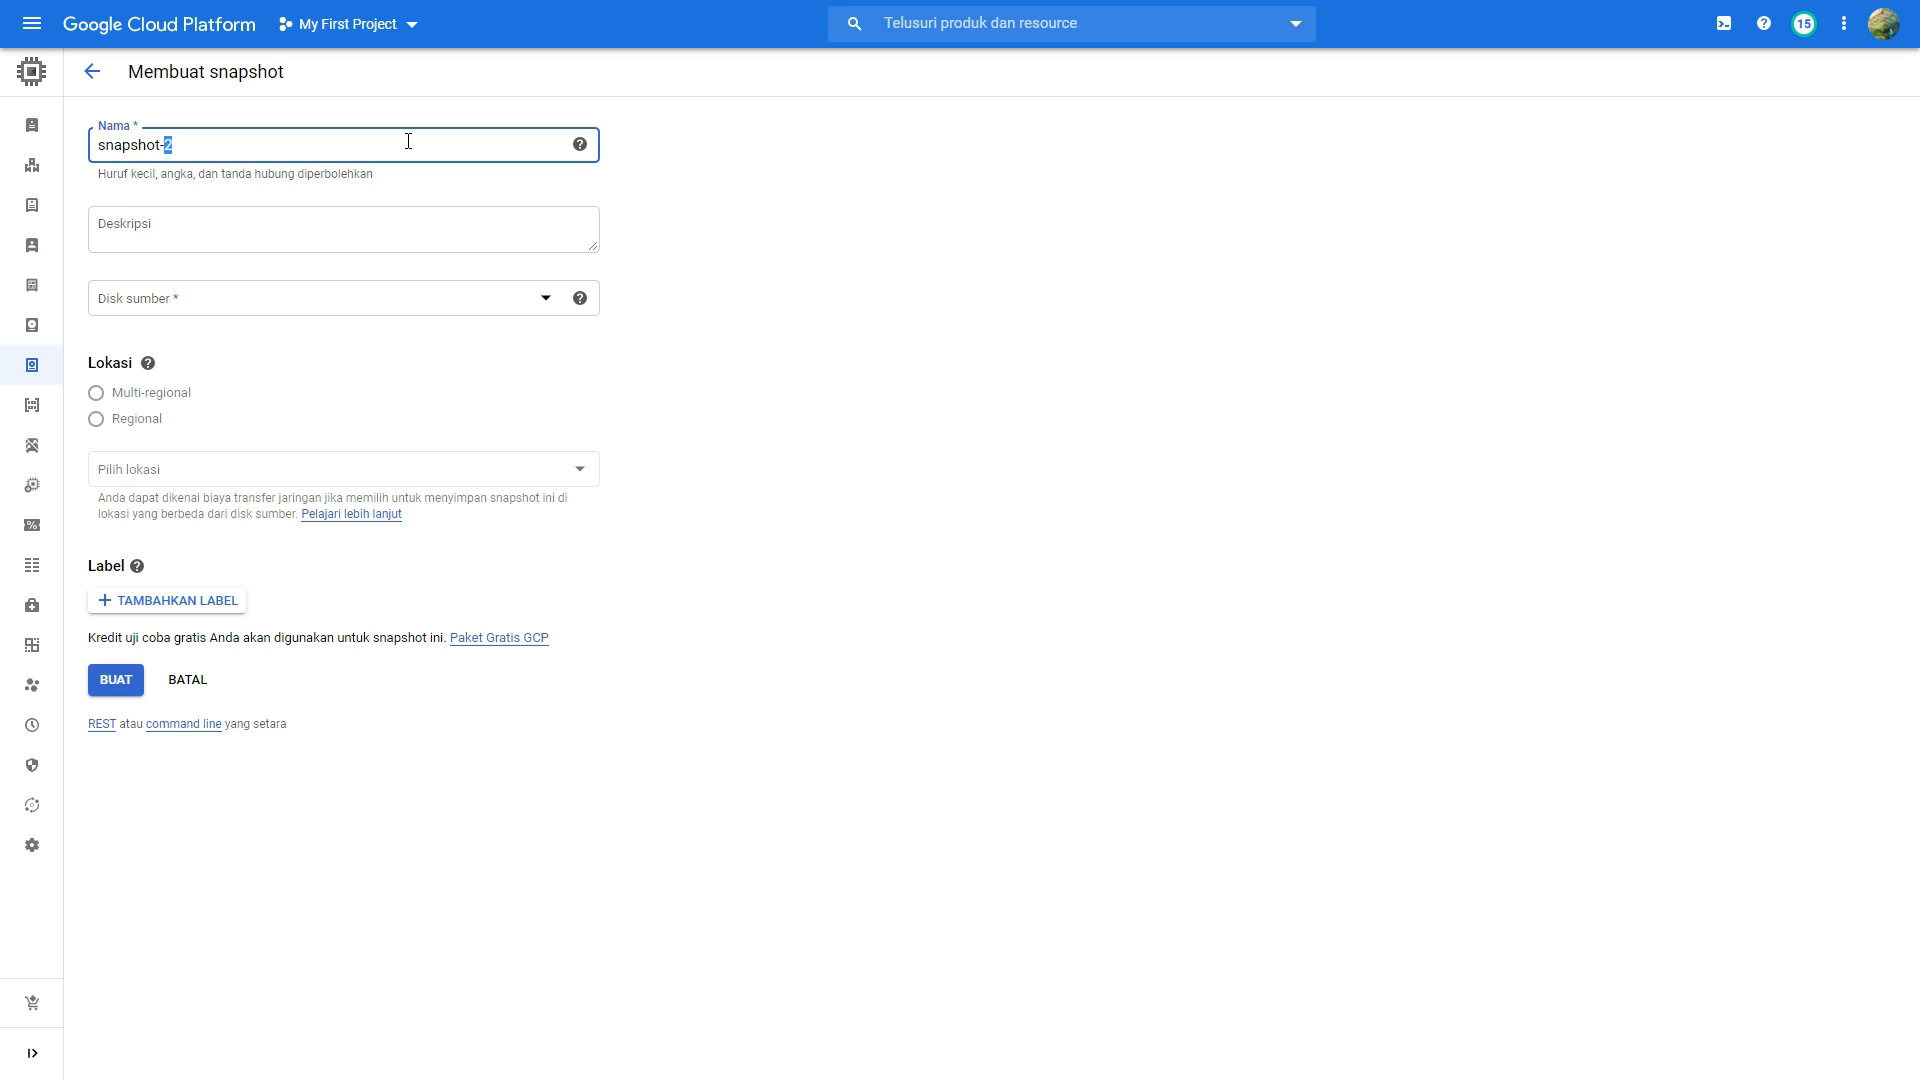
type("region")
type("jakarta")
key("BackSpace")
key("BackSpace")
key("BackSpace")
key("BackSpace")
key("BackSpace")
key("BackSpace")
key("BackSpace")
type("-jakarta")
key("Tab")
key("Tab")
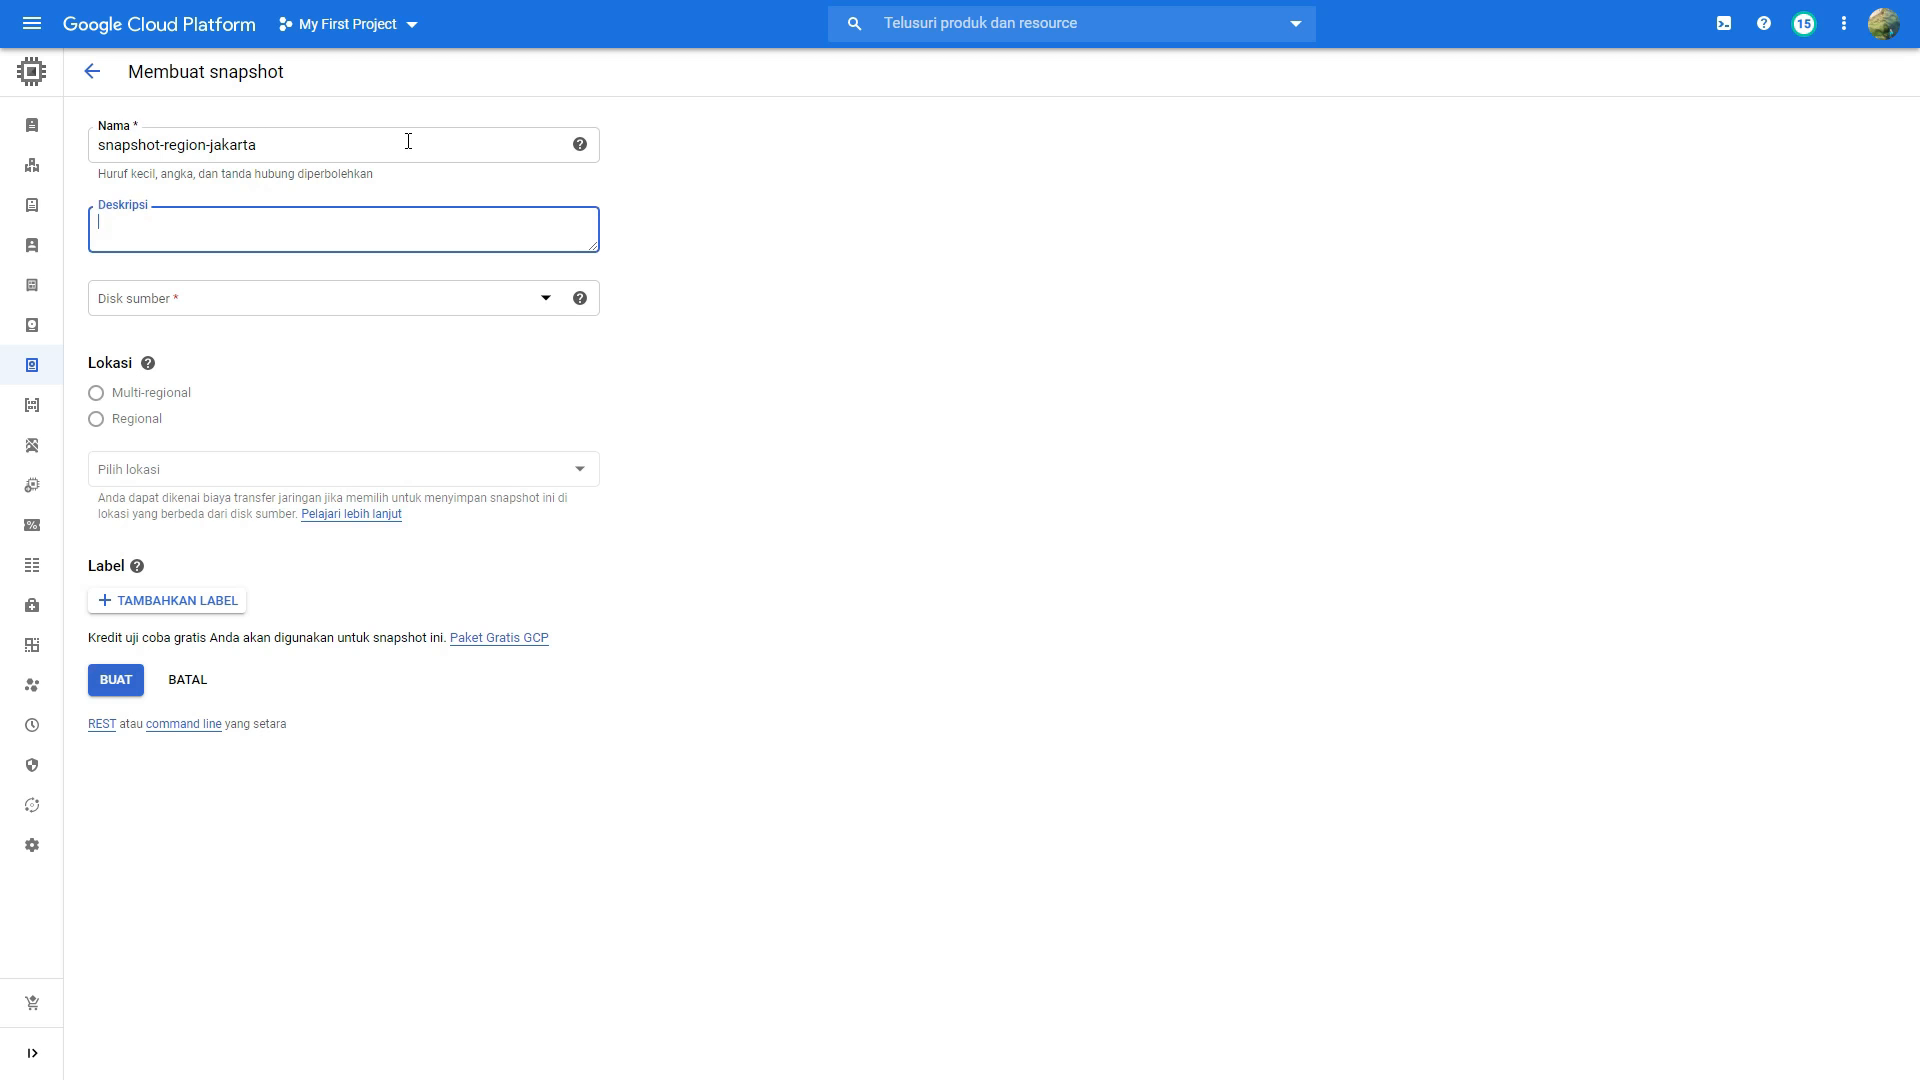
Step: Describe the snapshot as "Snapshoot Untuk Region Jakarta" and choose instance-1 as its source disk
type("Snapshoot")
type("Untuk Region Jakarta")
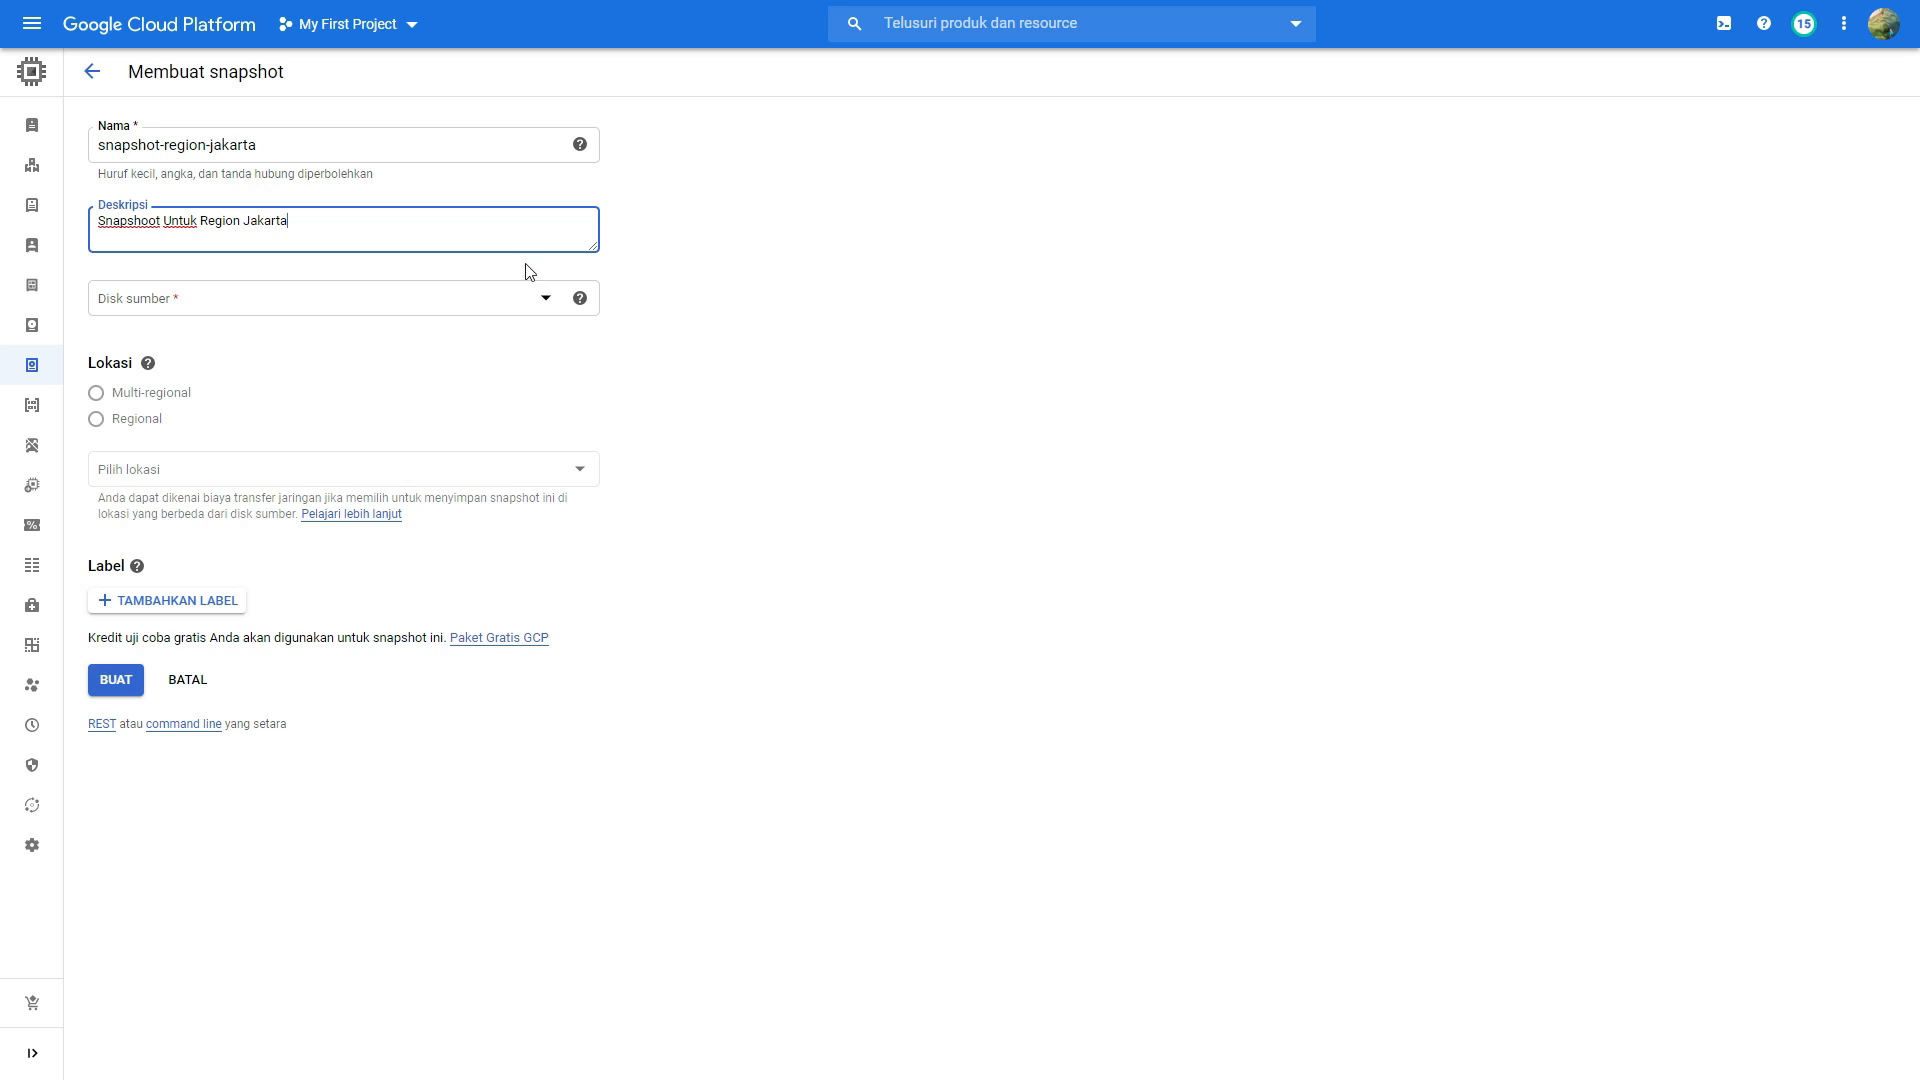
left_click(545, 302)
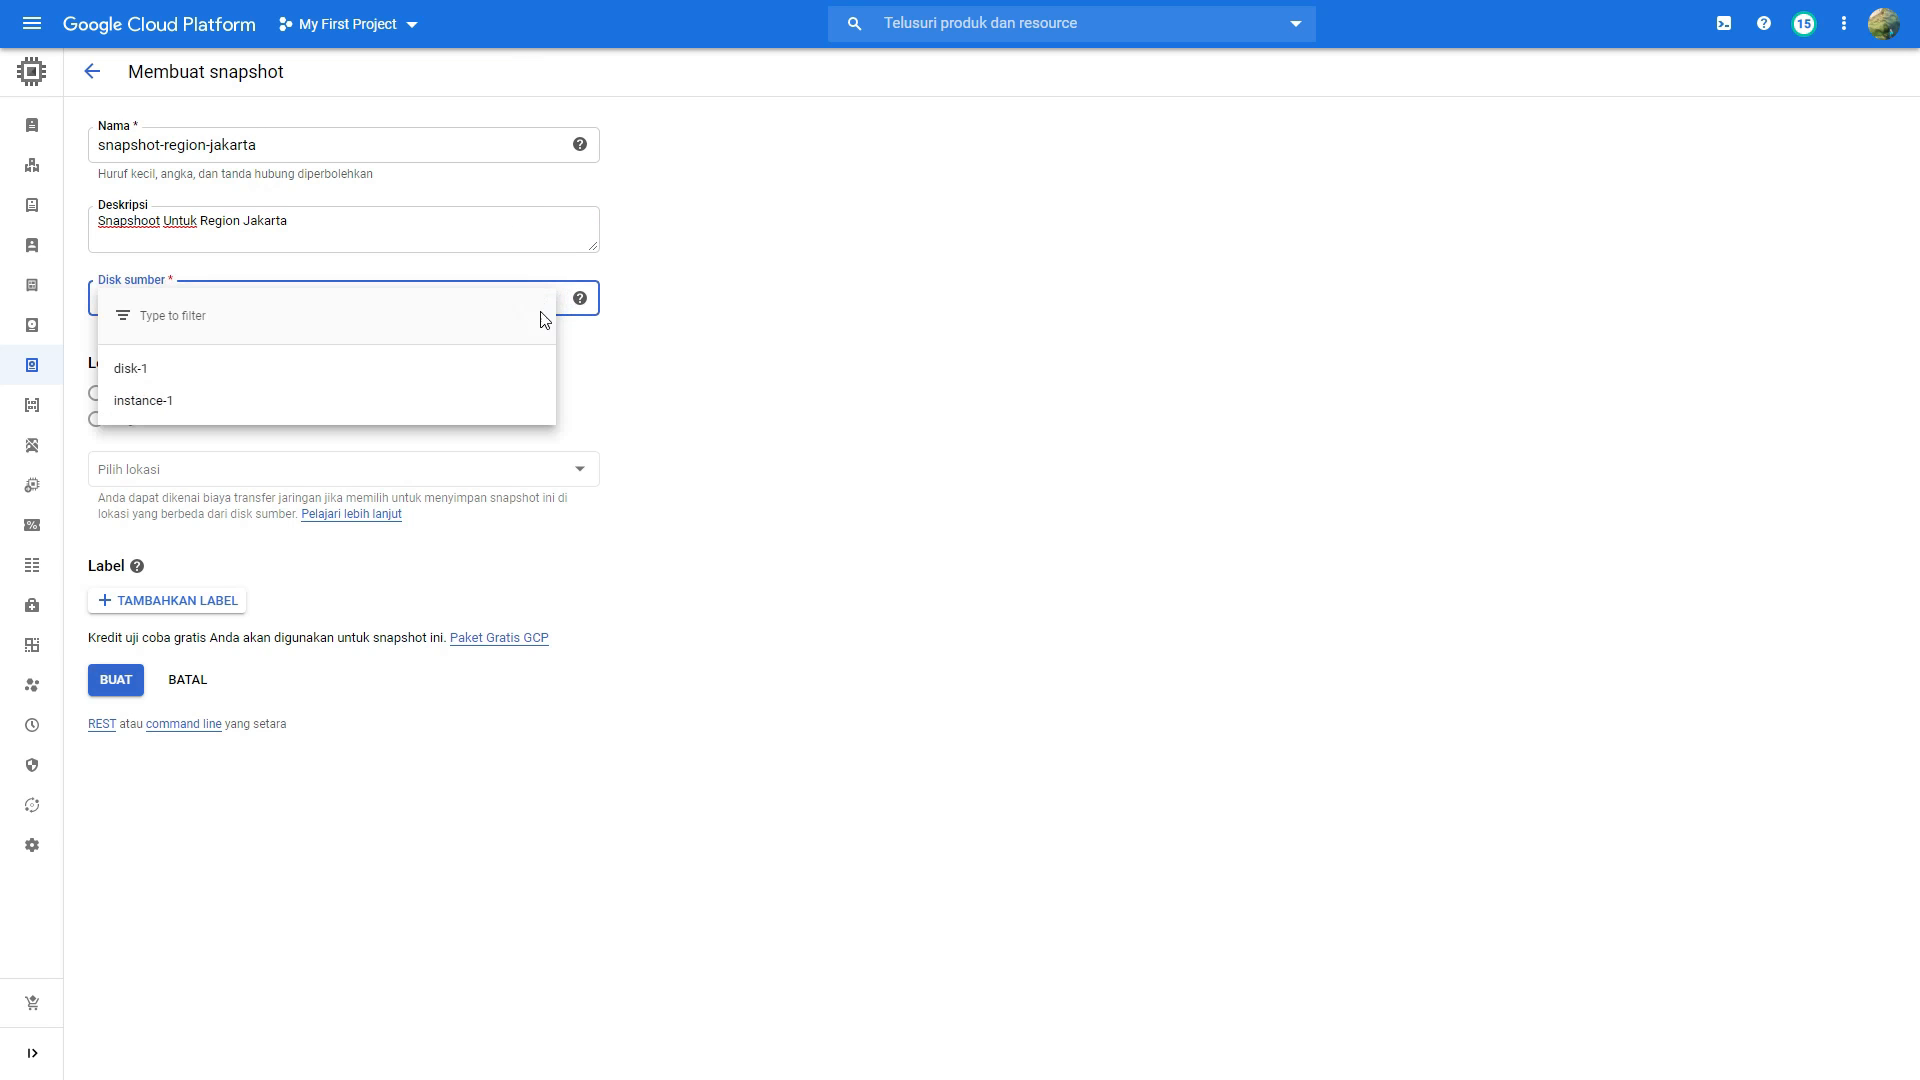
left_click(488, 401)
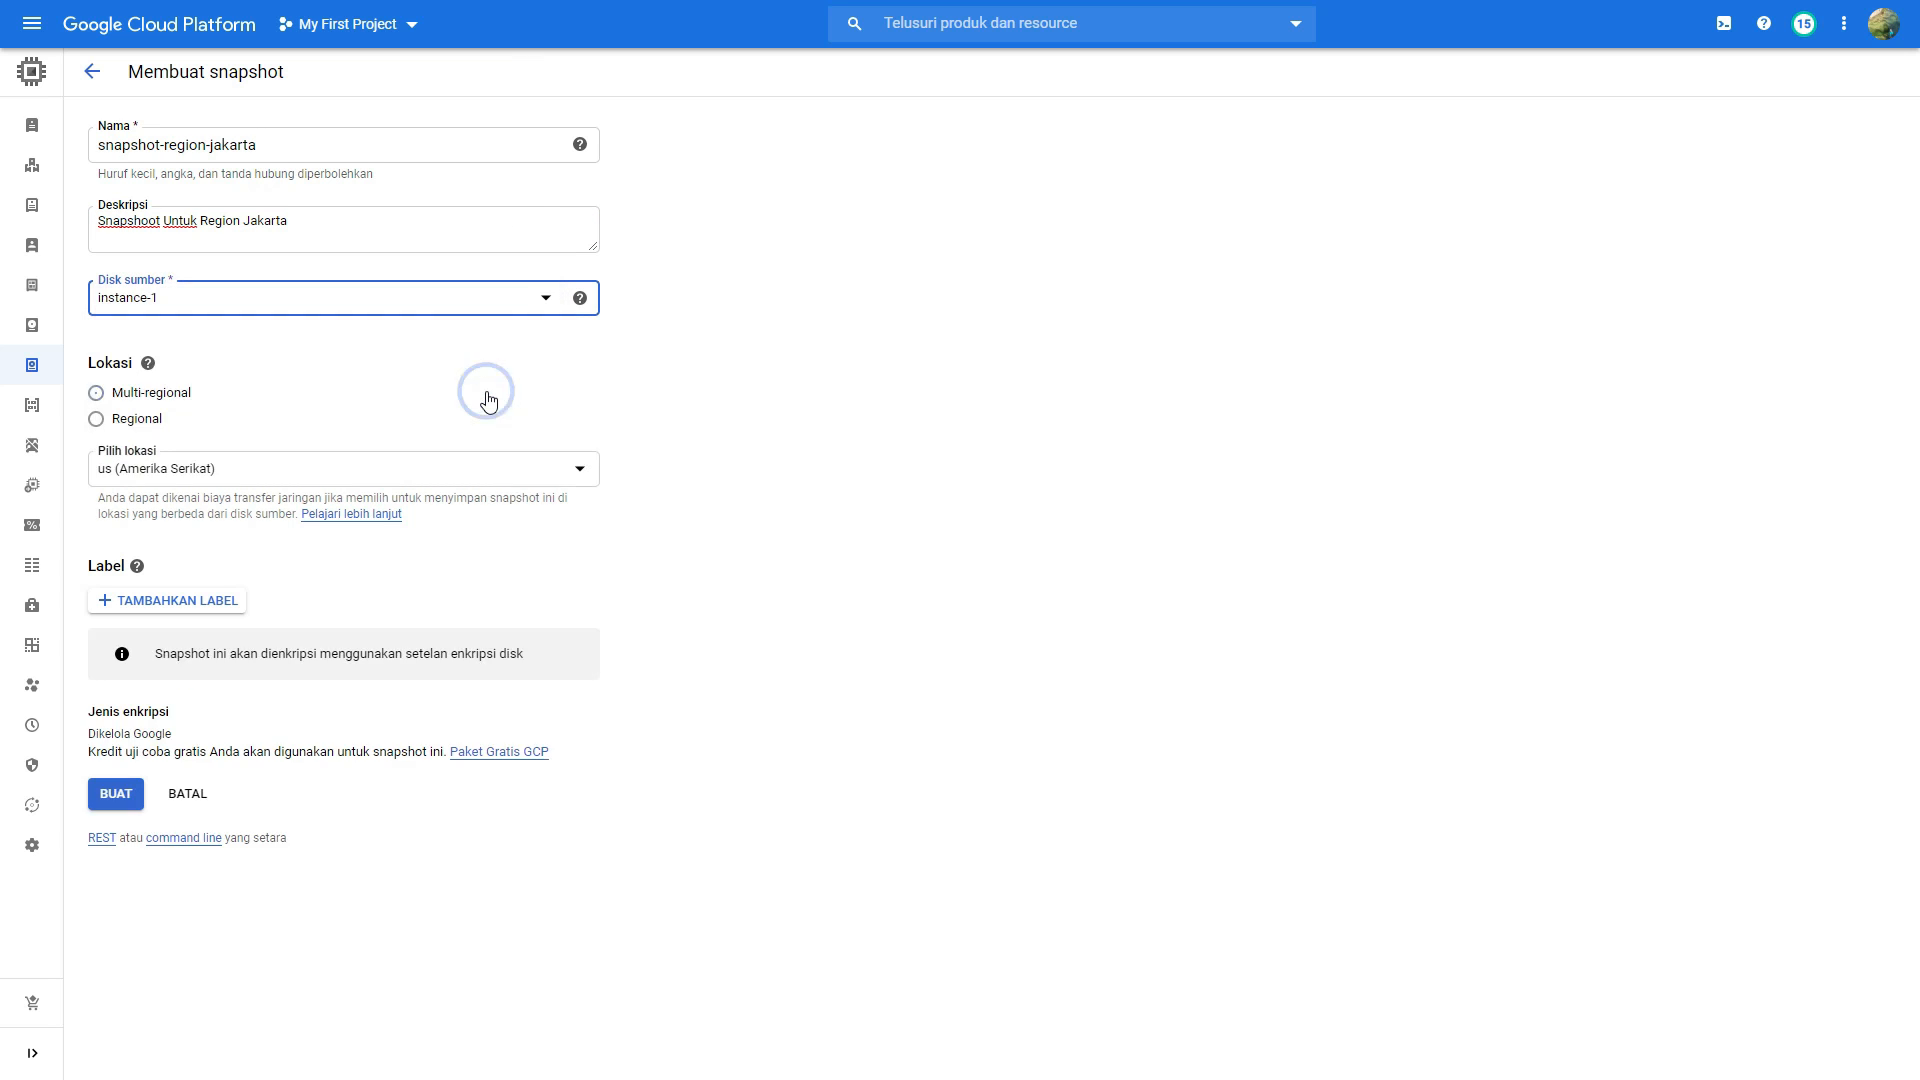
Step: Set the snapshot's storage location to Regional, asia-southeast2 (Jakarta), and create the snapshot
left_click(96, 419)
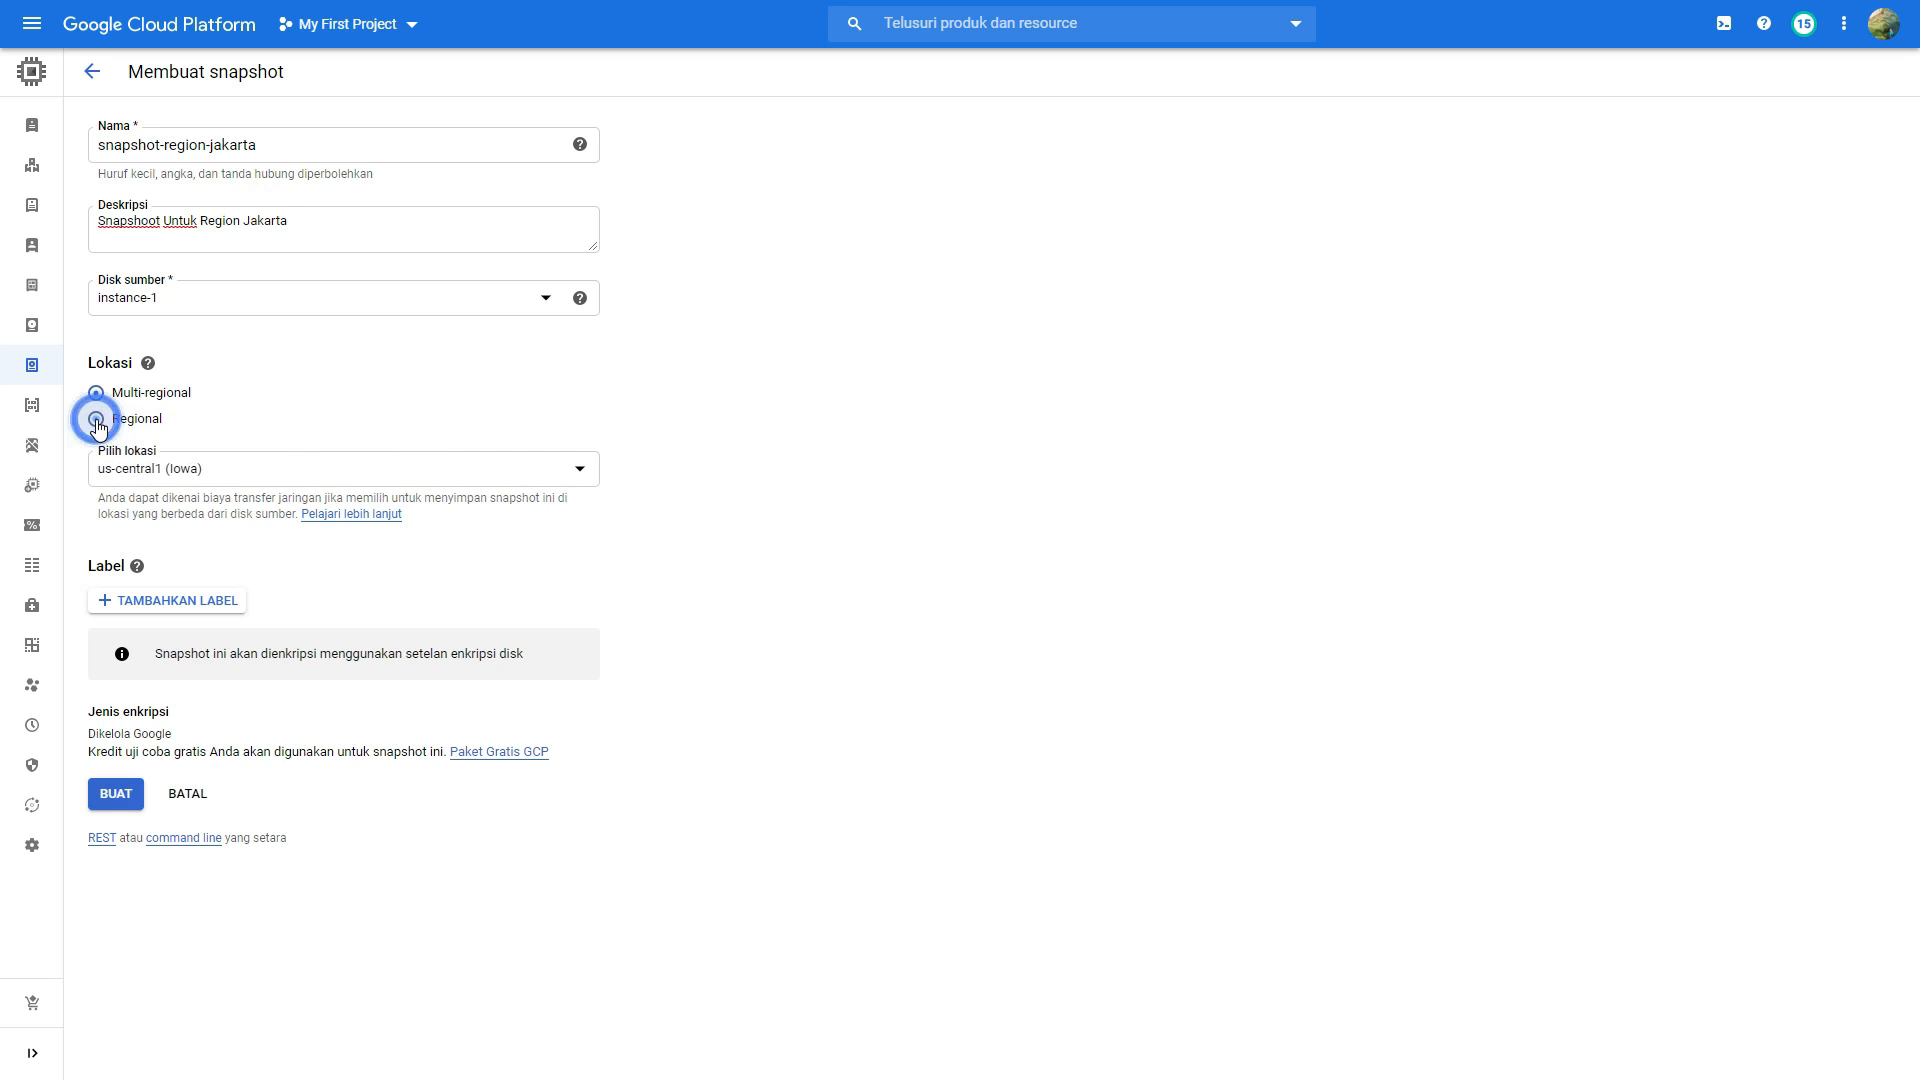
left_click(203, 472)
scroll(299, 544, "down", 5)
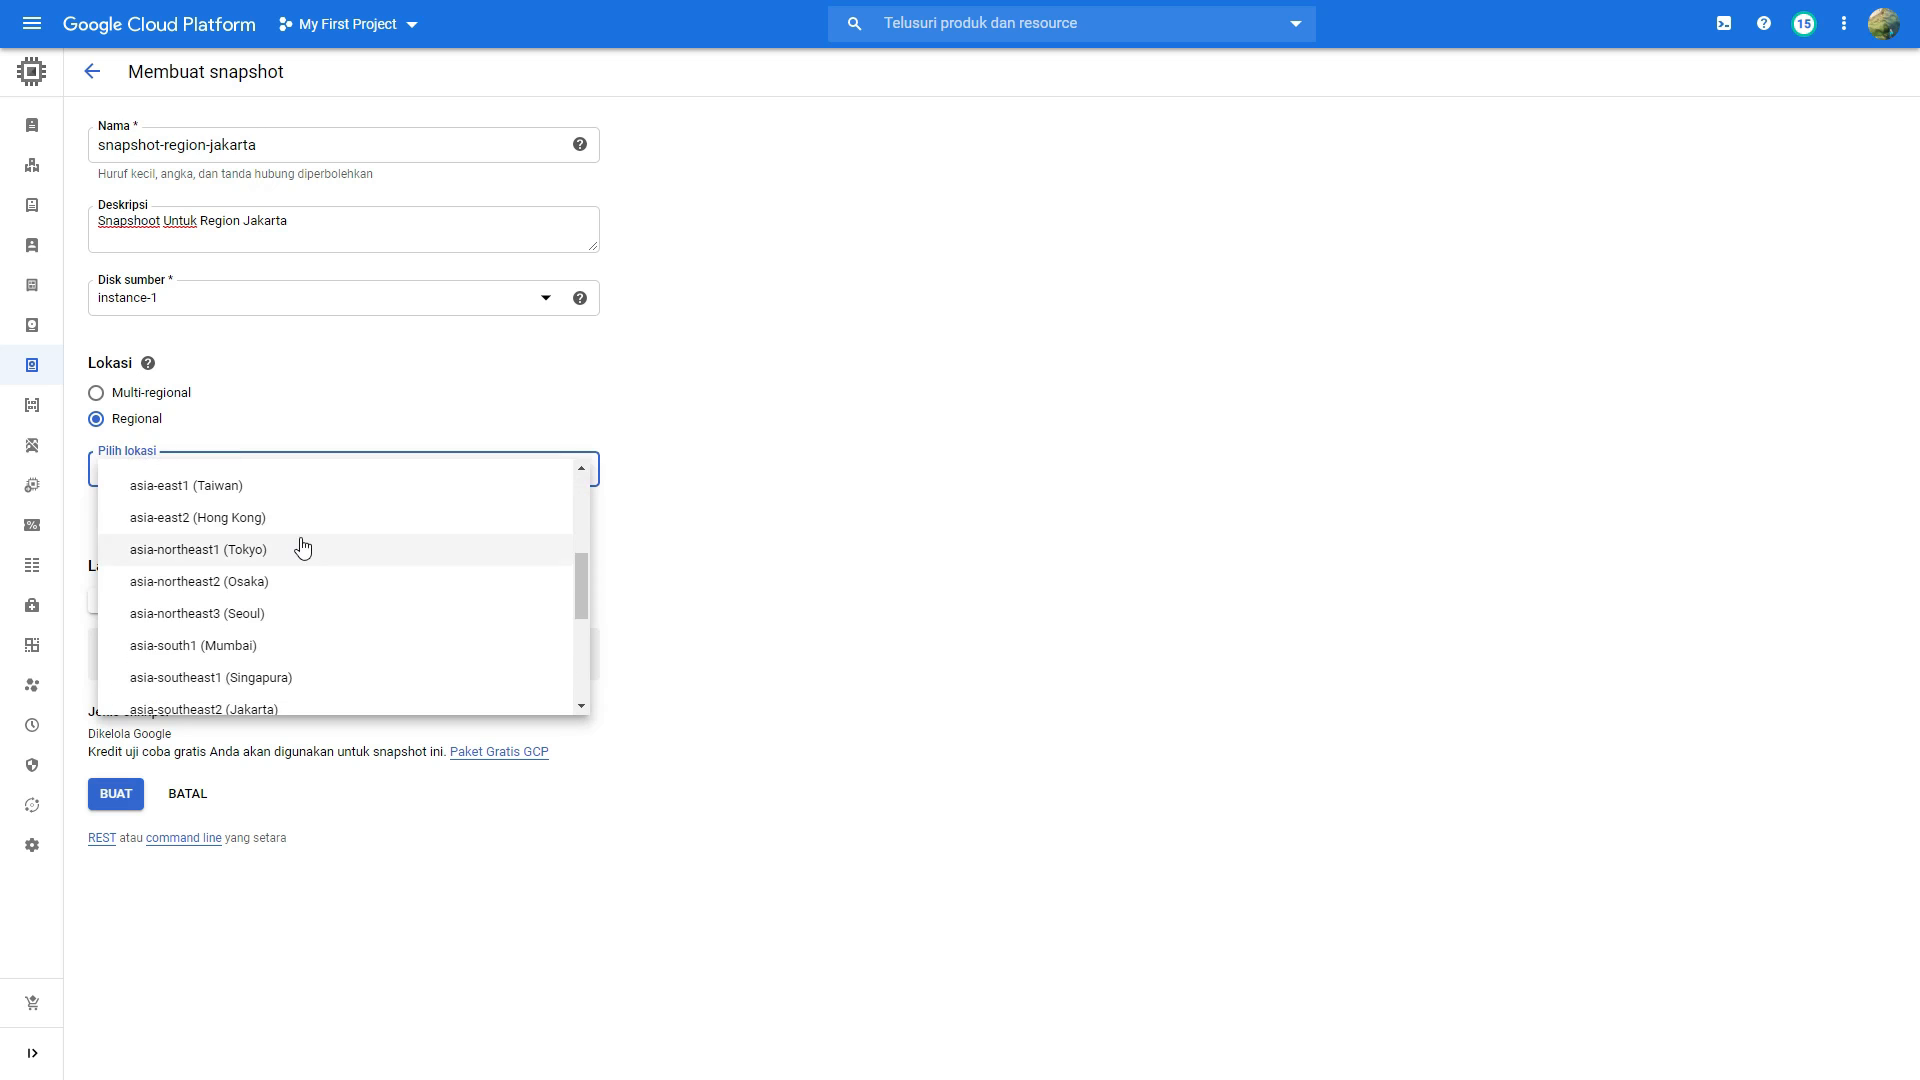
scroll(325, 558, "down", 3)
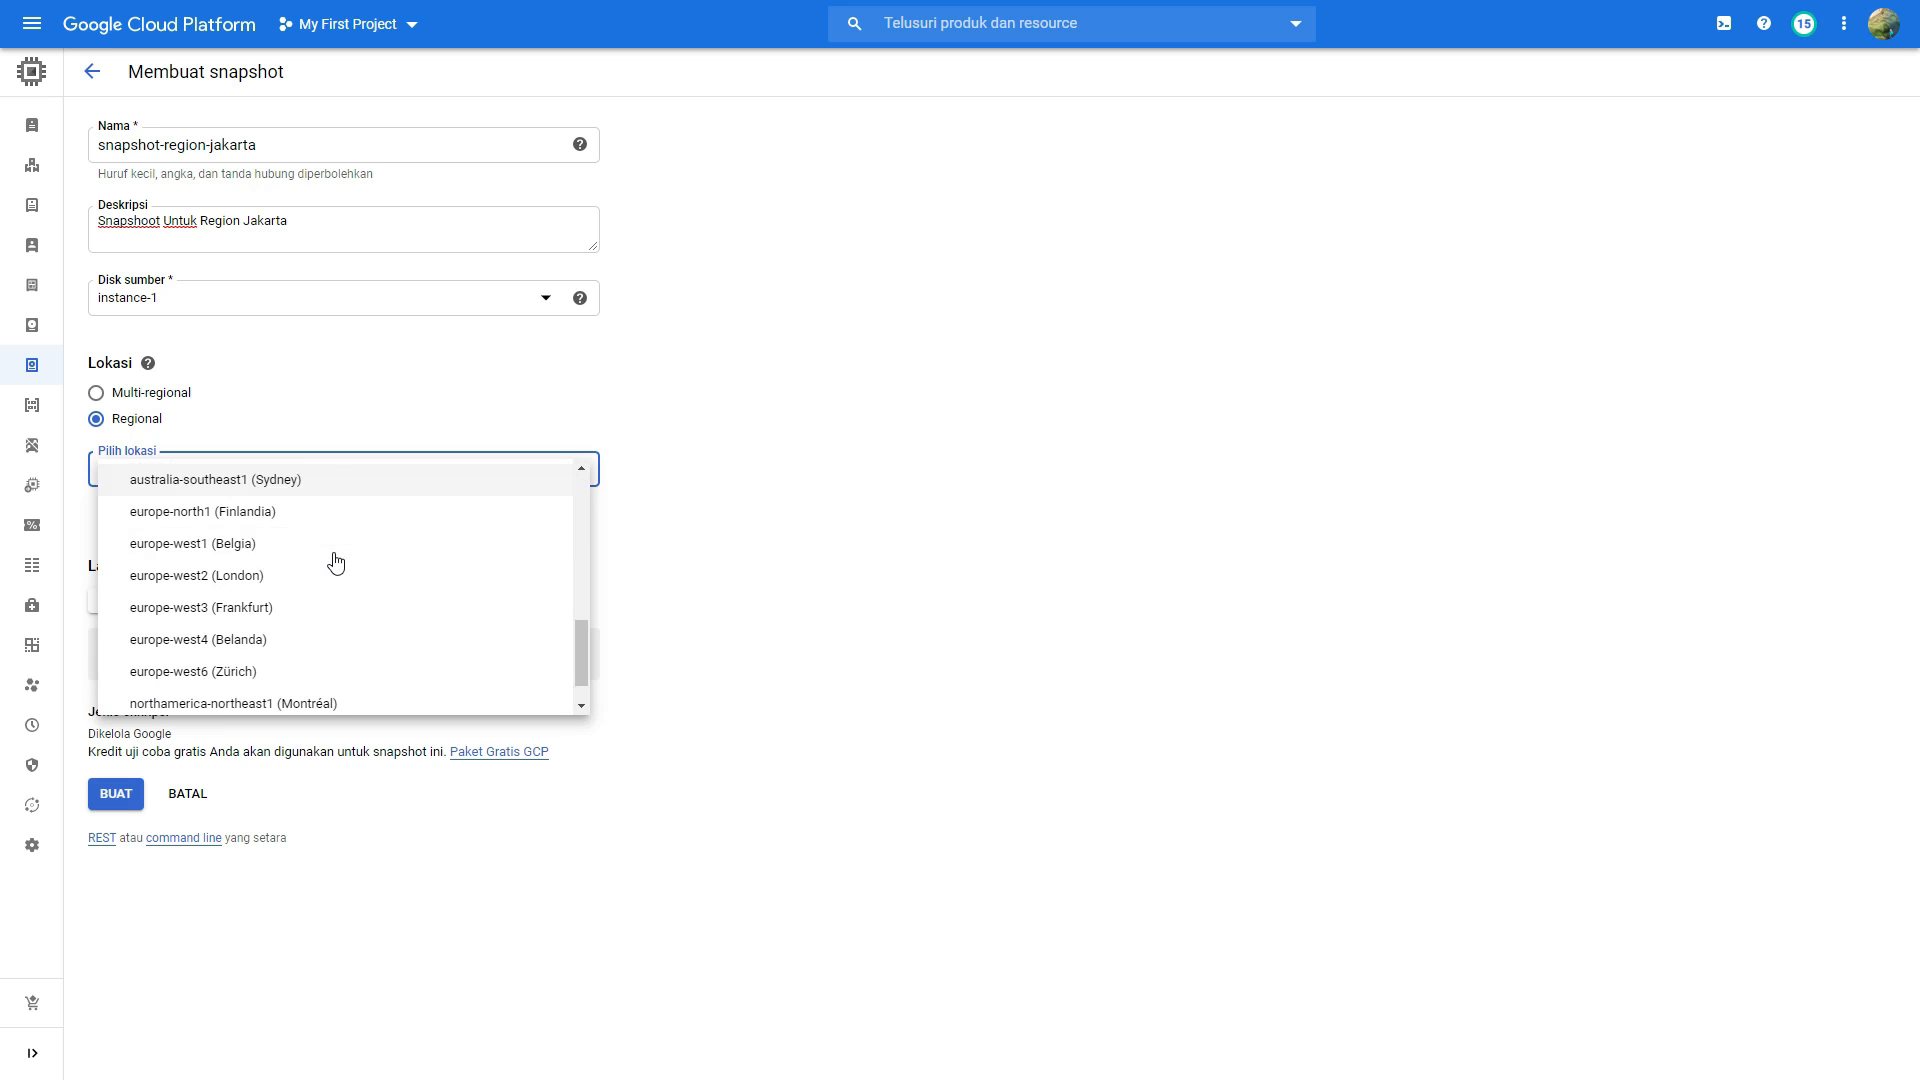
scroll(334, 561, "up", 1)
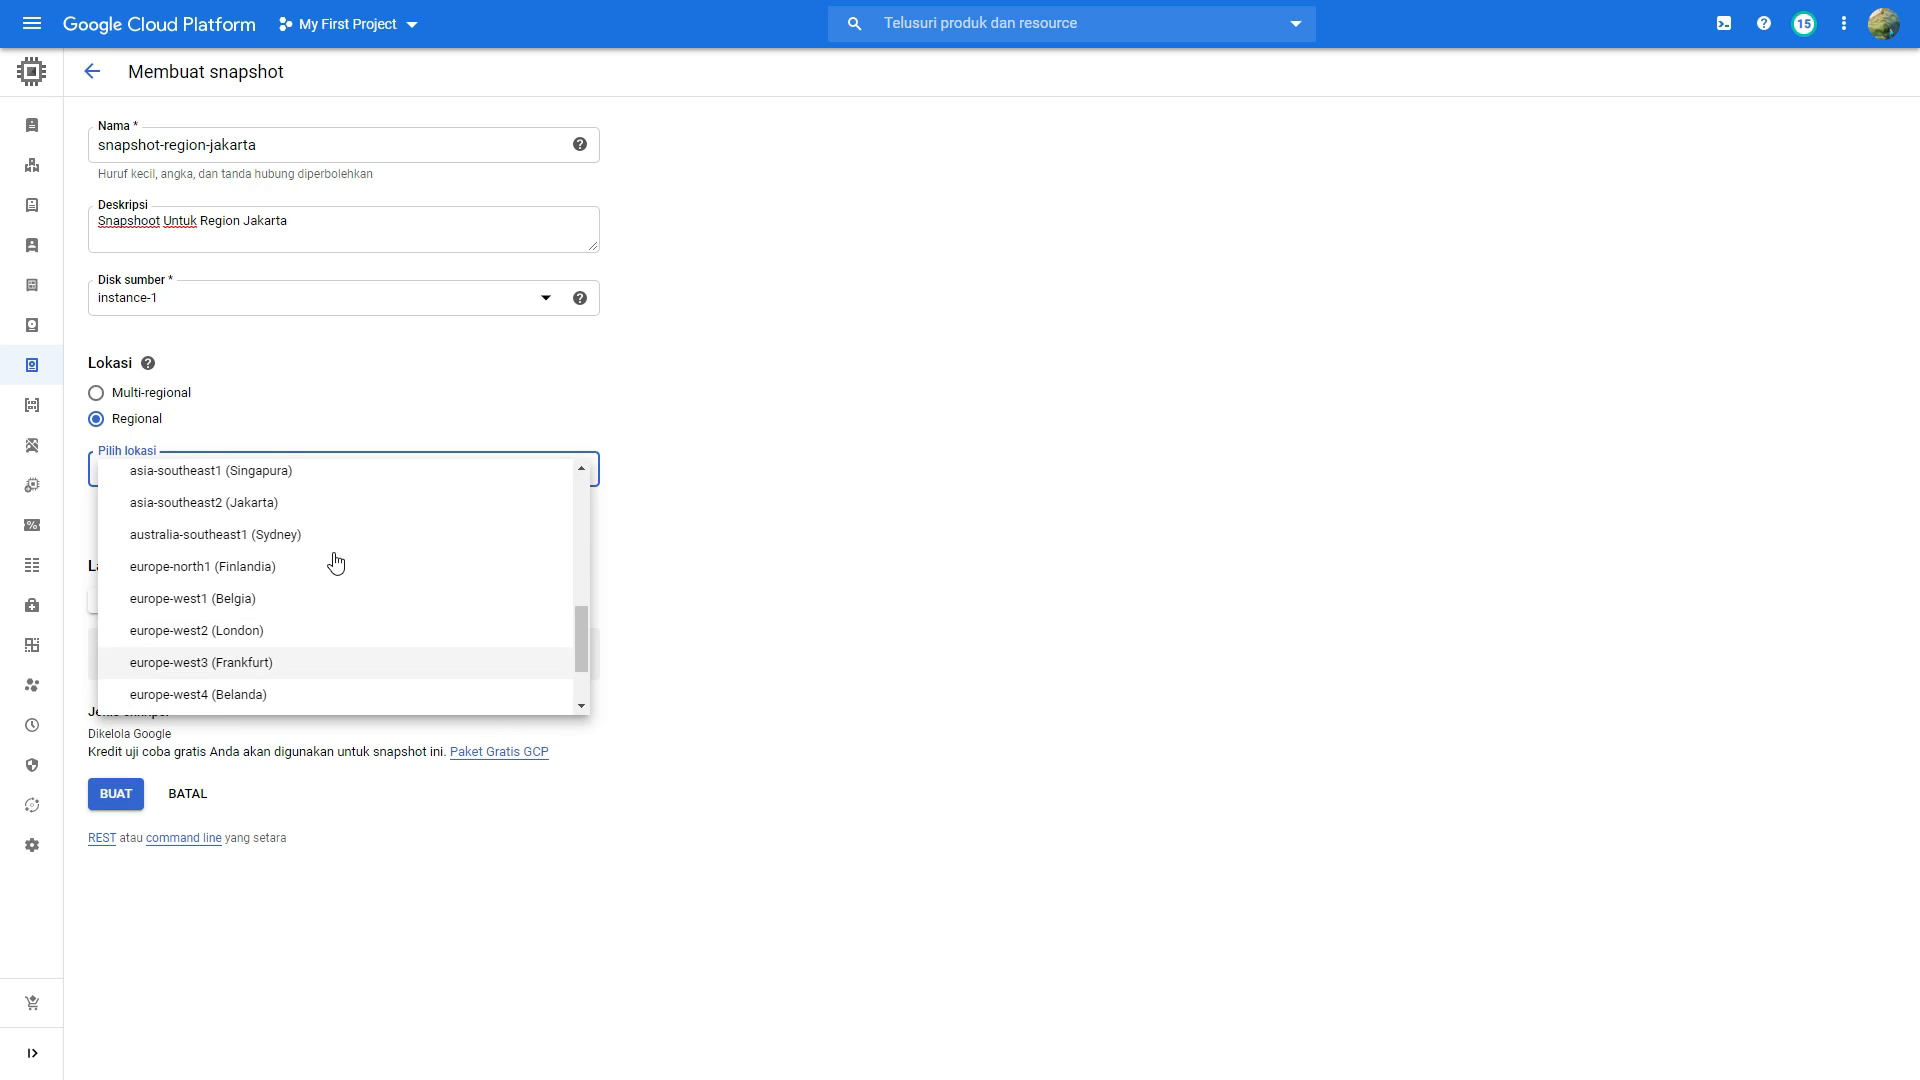
left_click(277, 505)
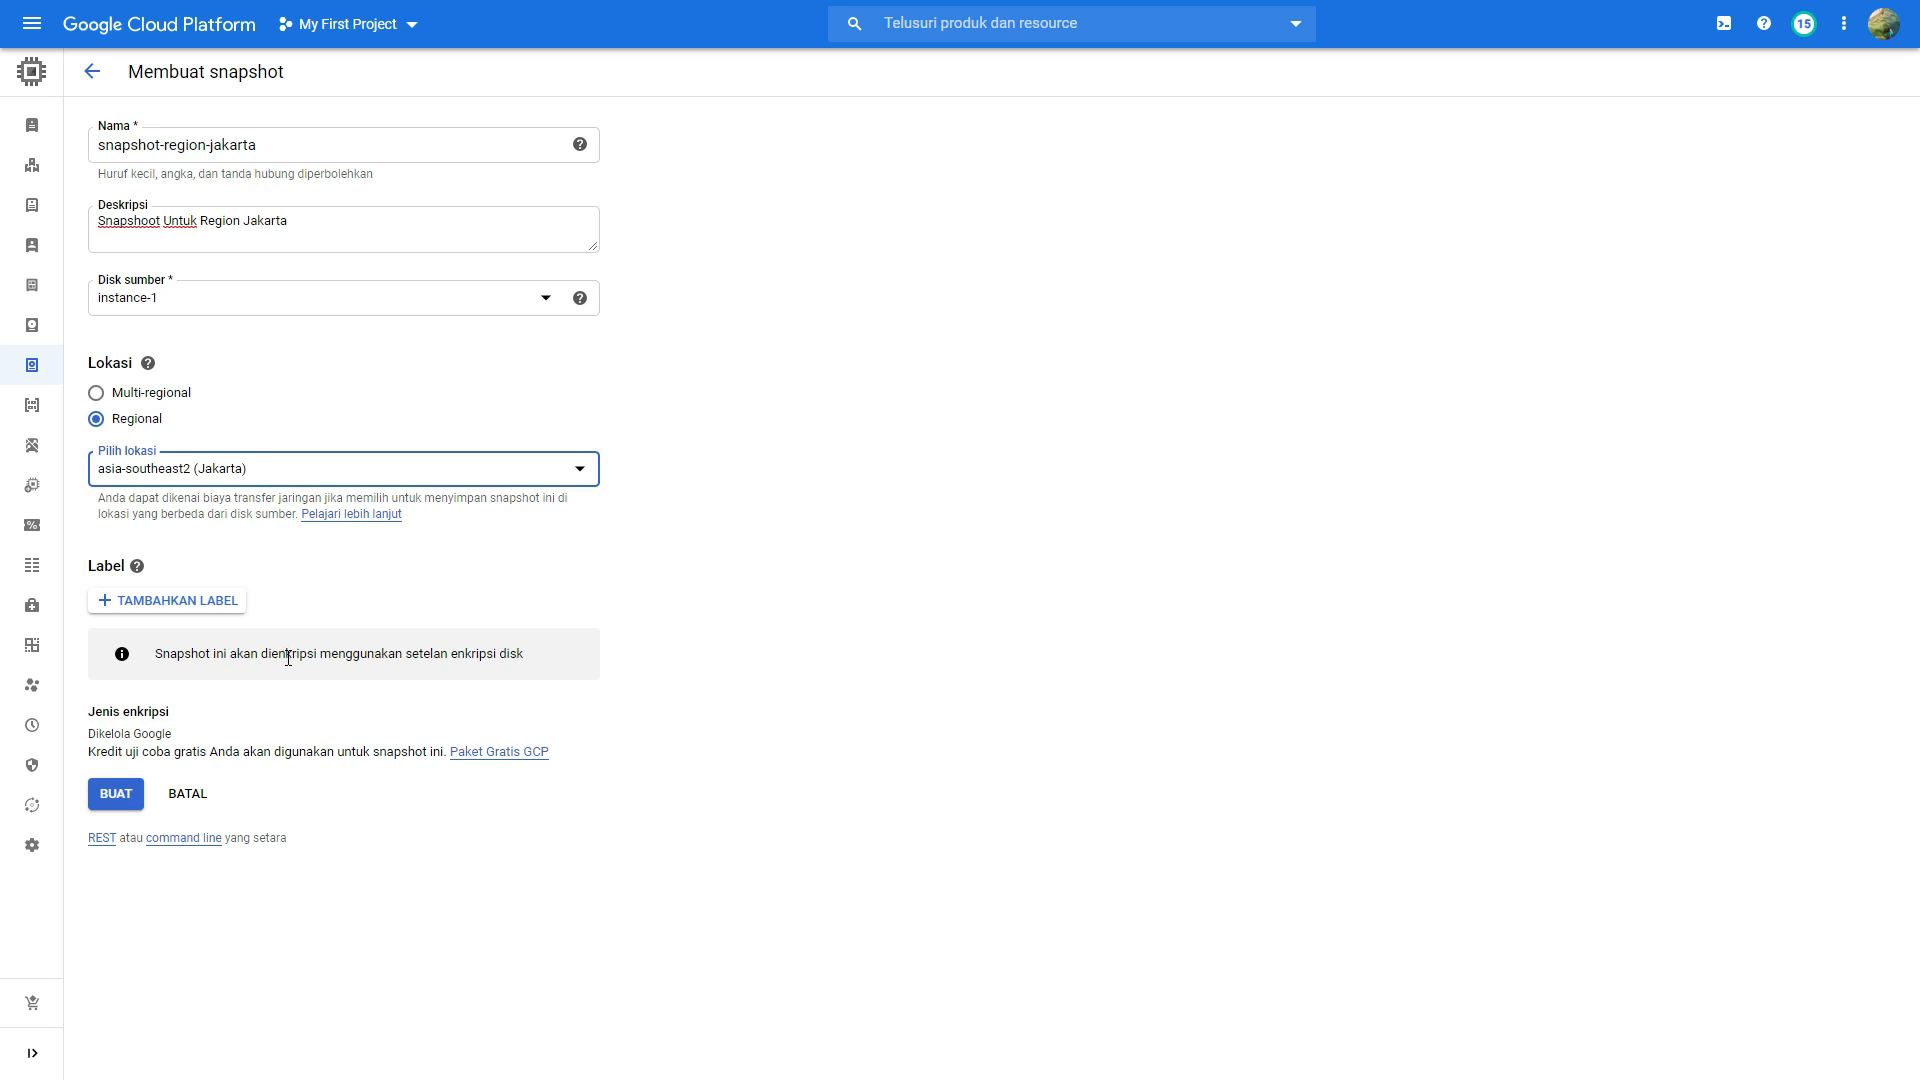
left_click(124, 799)
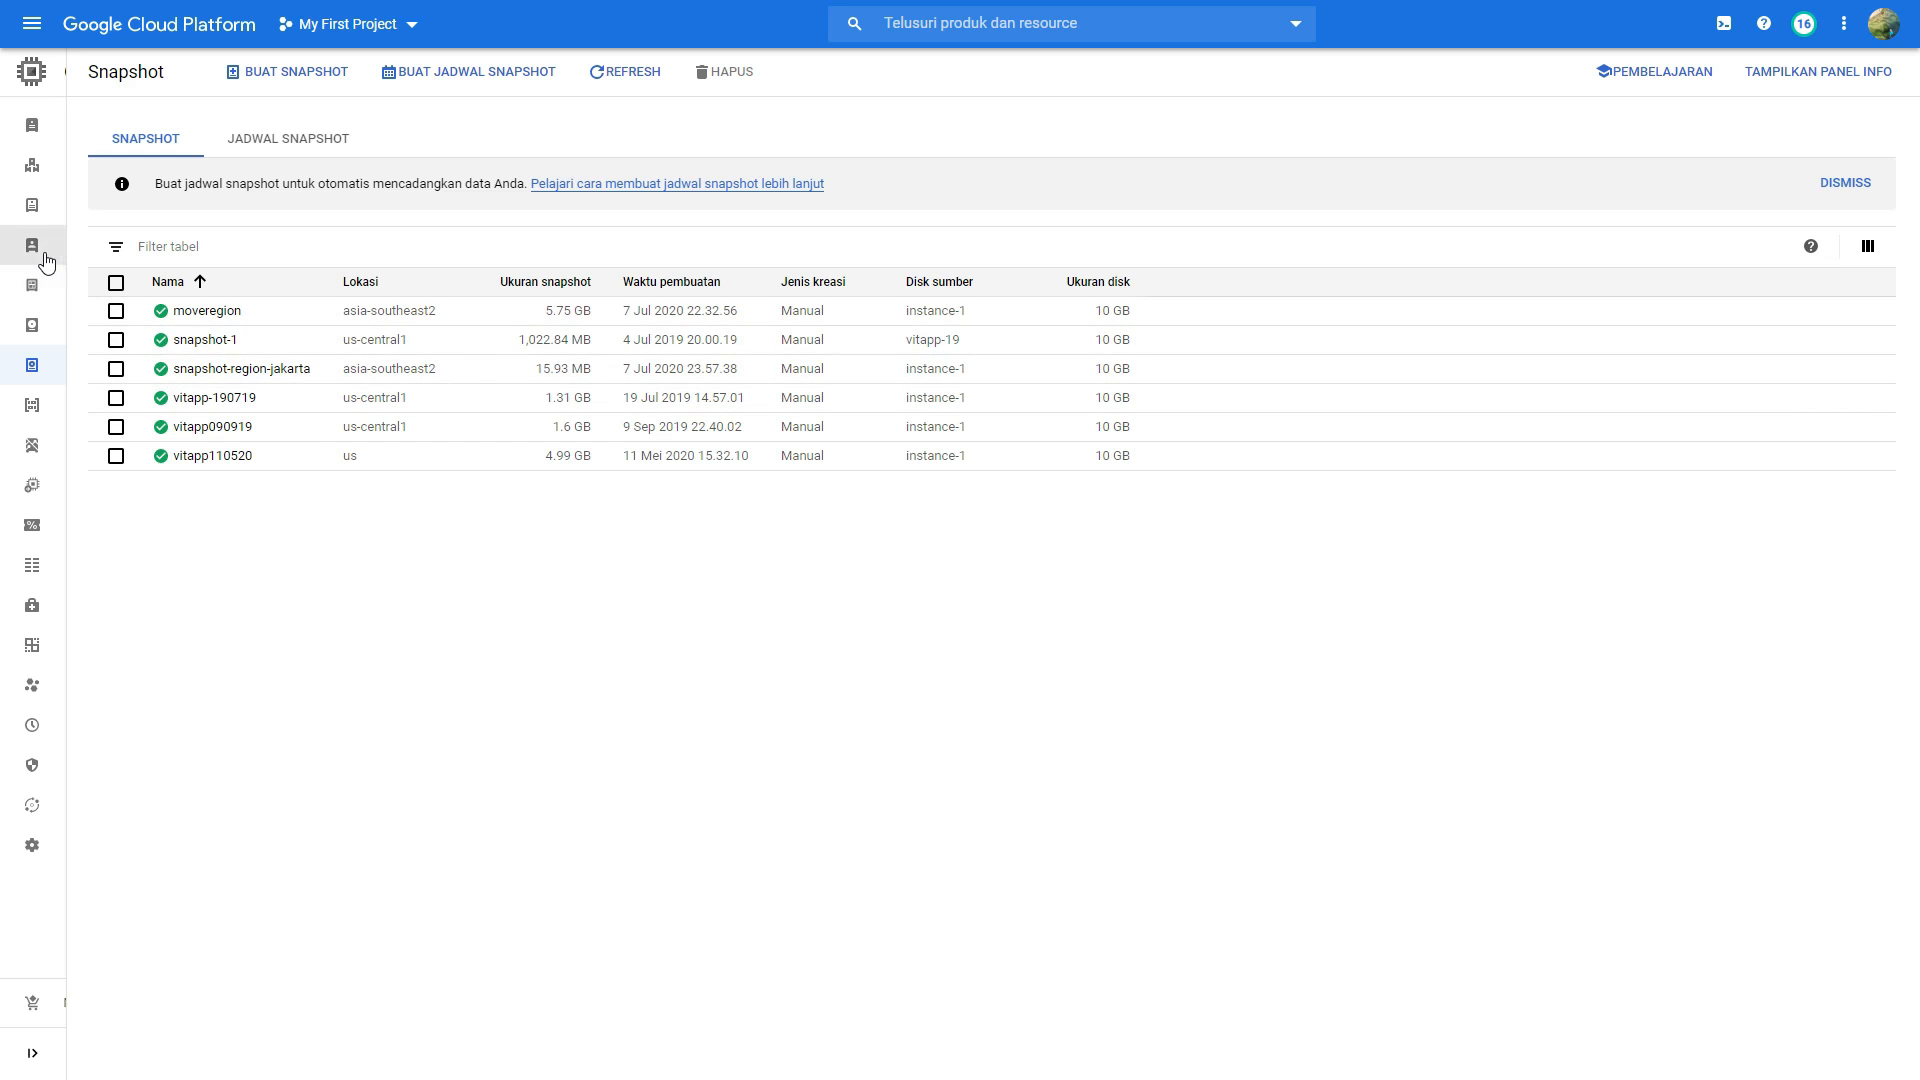
Step: Start creating a new disk in the disk list and name it disk-region-jakarta
mouse_move(45, 259)
left_click(66, 324)
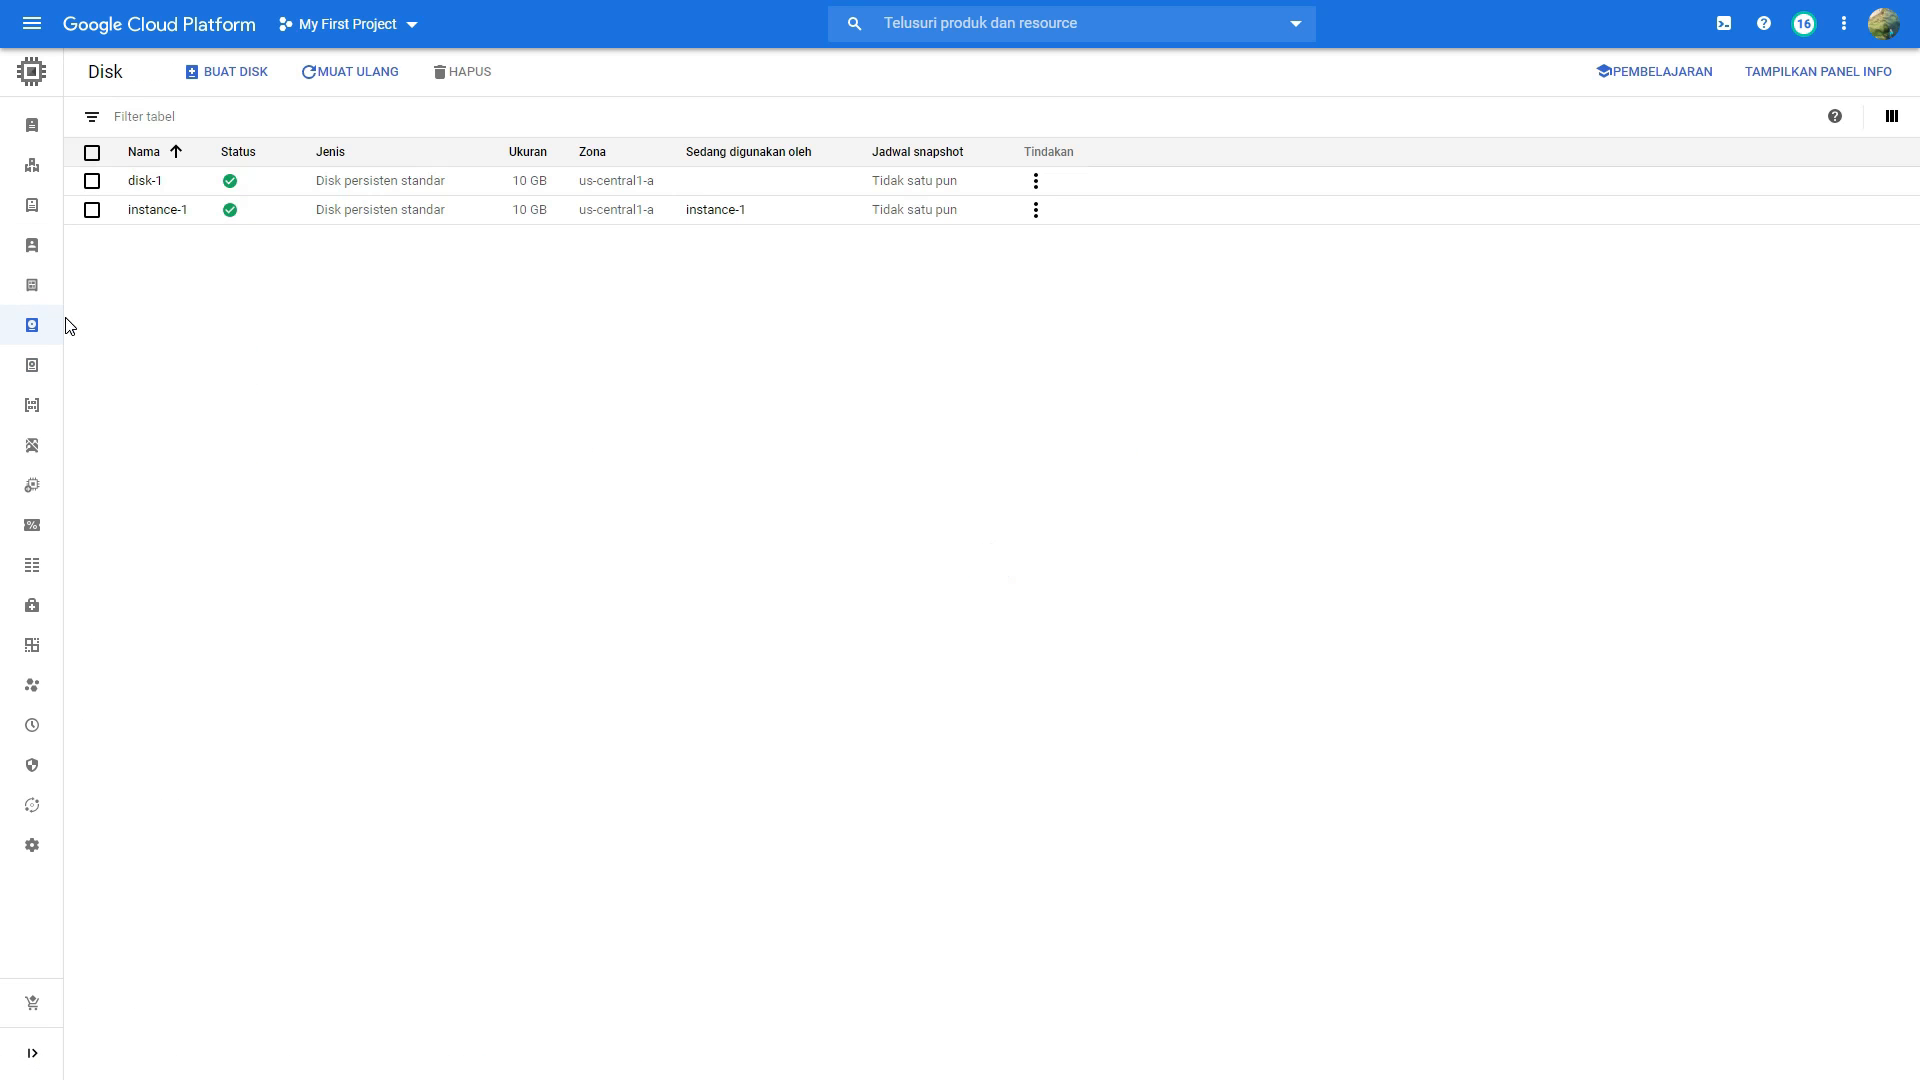
left_click(245, 75)
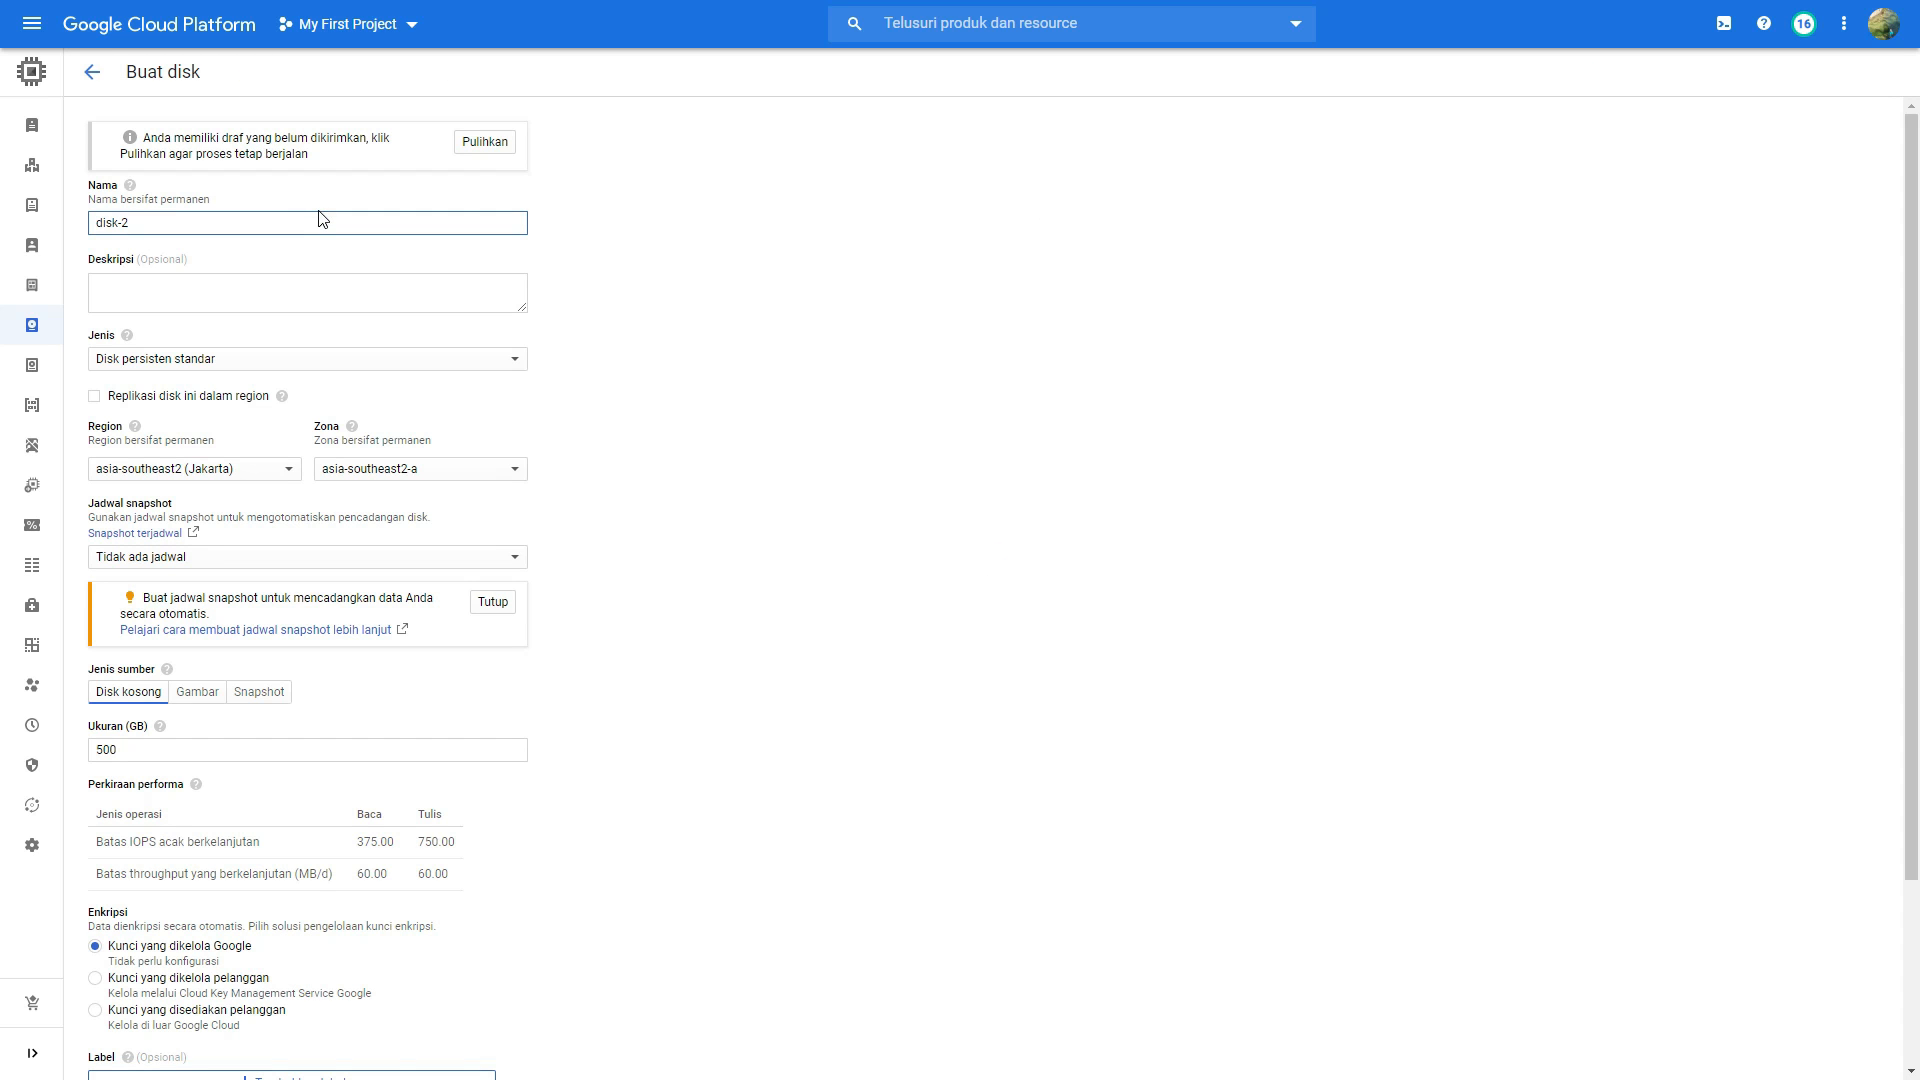
type("region-jakarta")
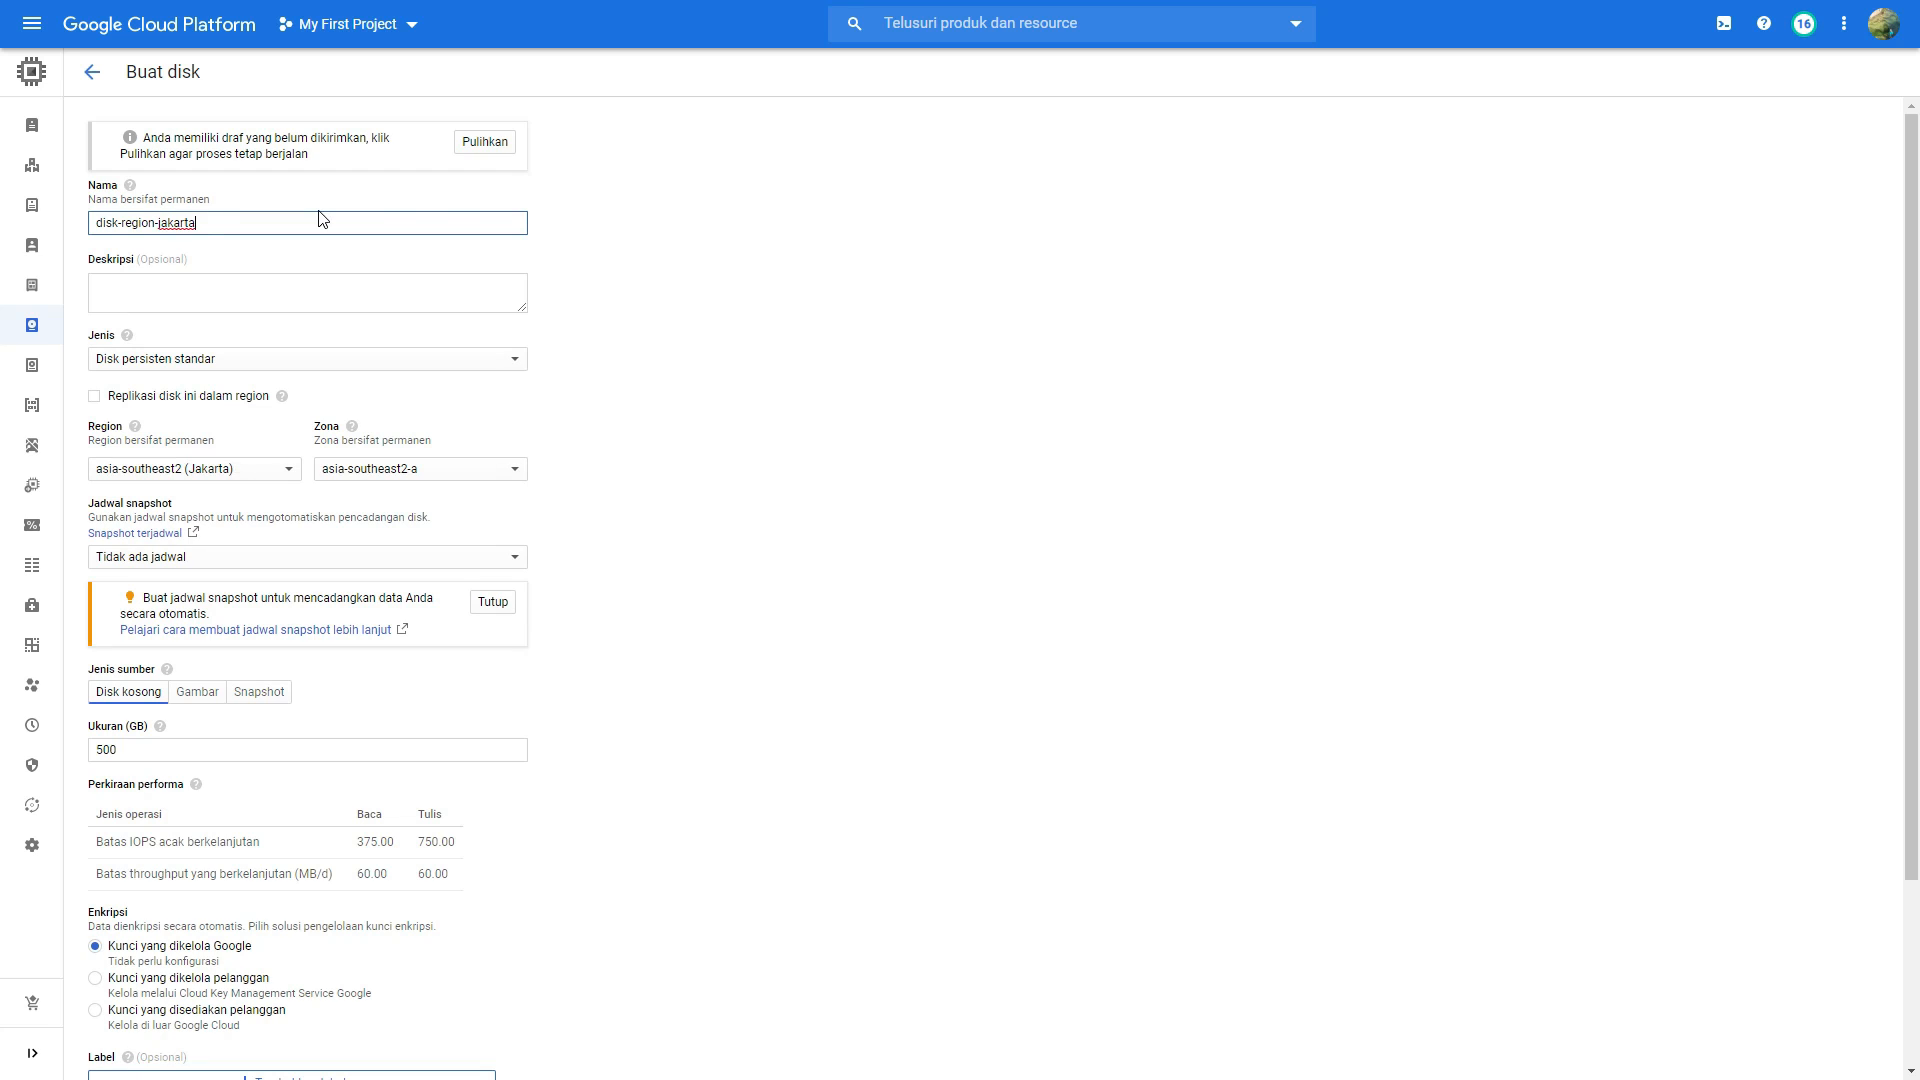
Step: Describe the new disk as "Disk untuk Region Jakarta" and choose Disk persisten standar as its type
key("Tab")
type("D")
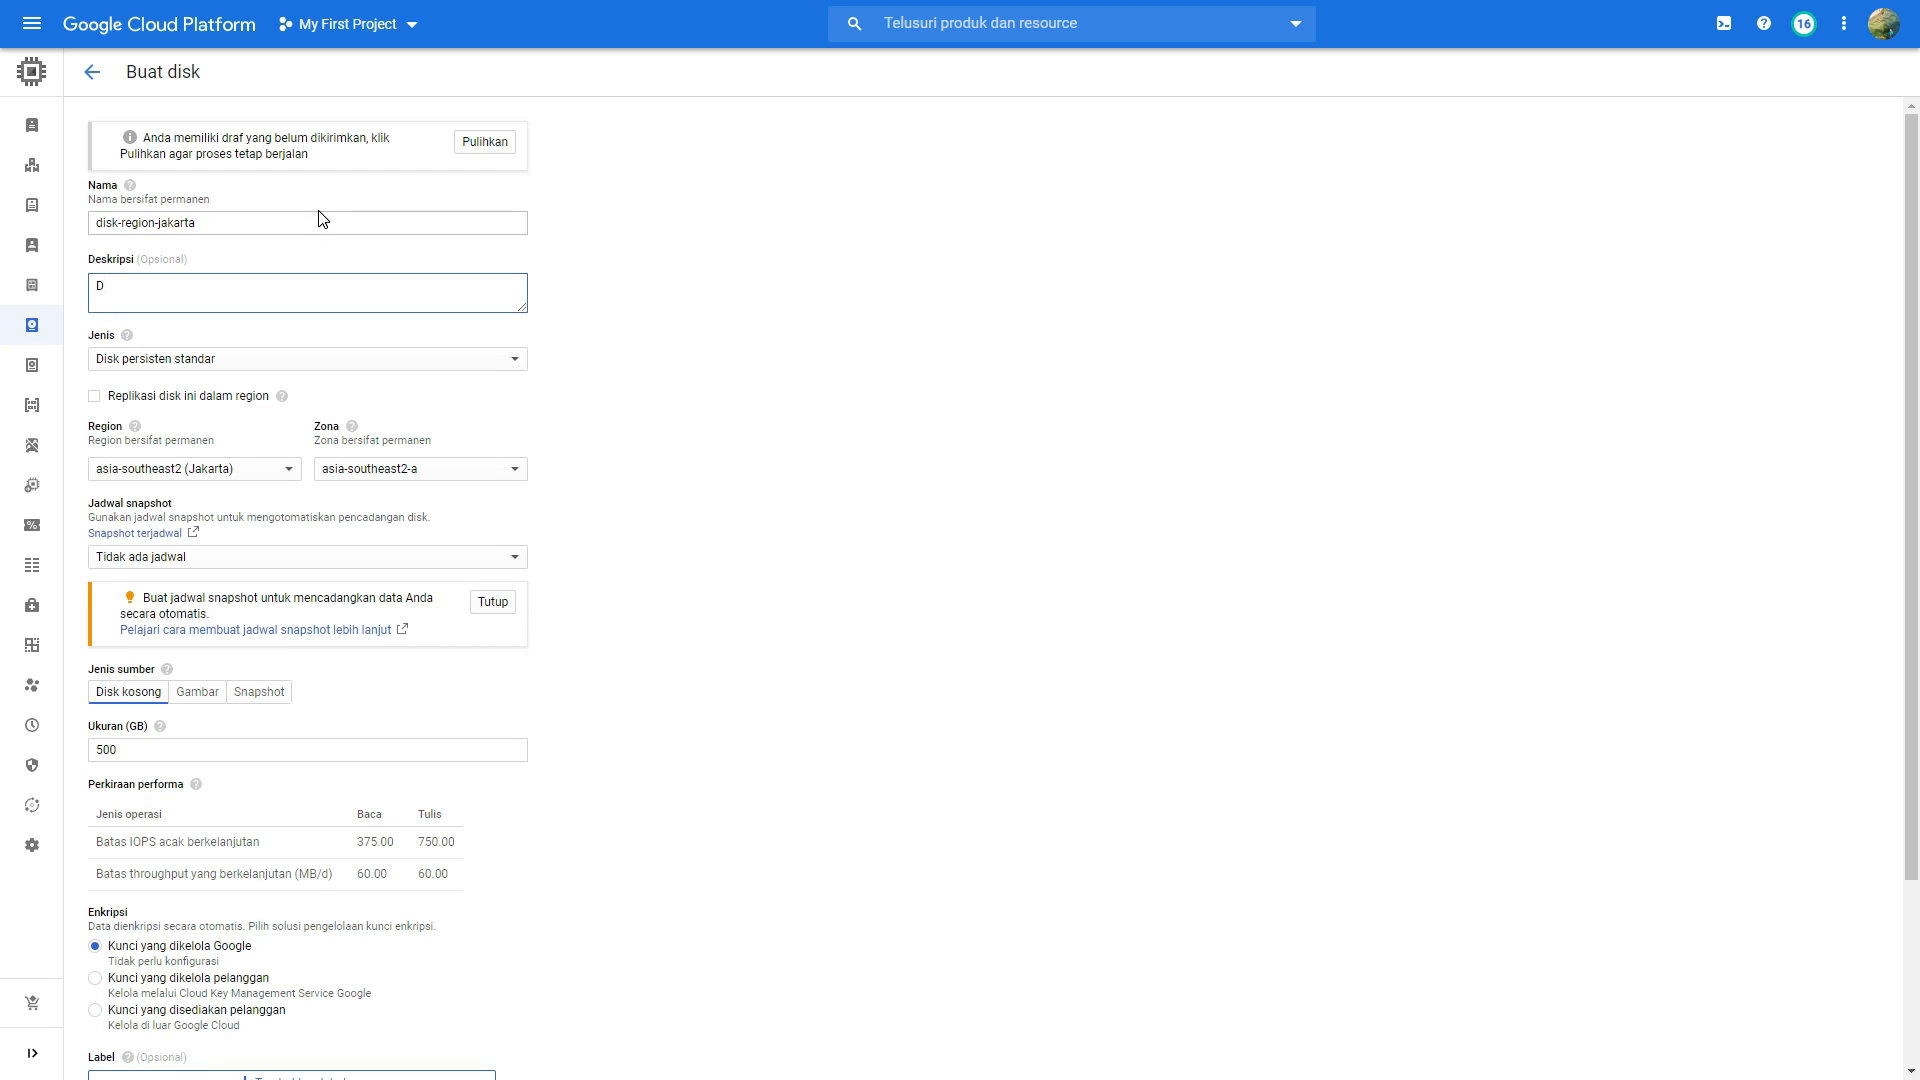
type("isk untuk")
type(" Regul")
type("on Jakarta")
left_click(297, 360)
left_click(297, 362)
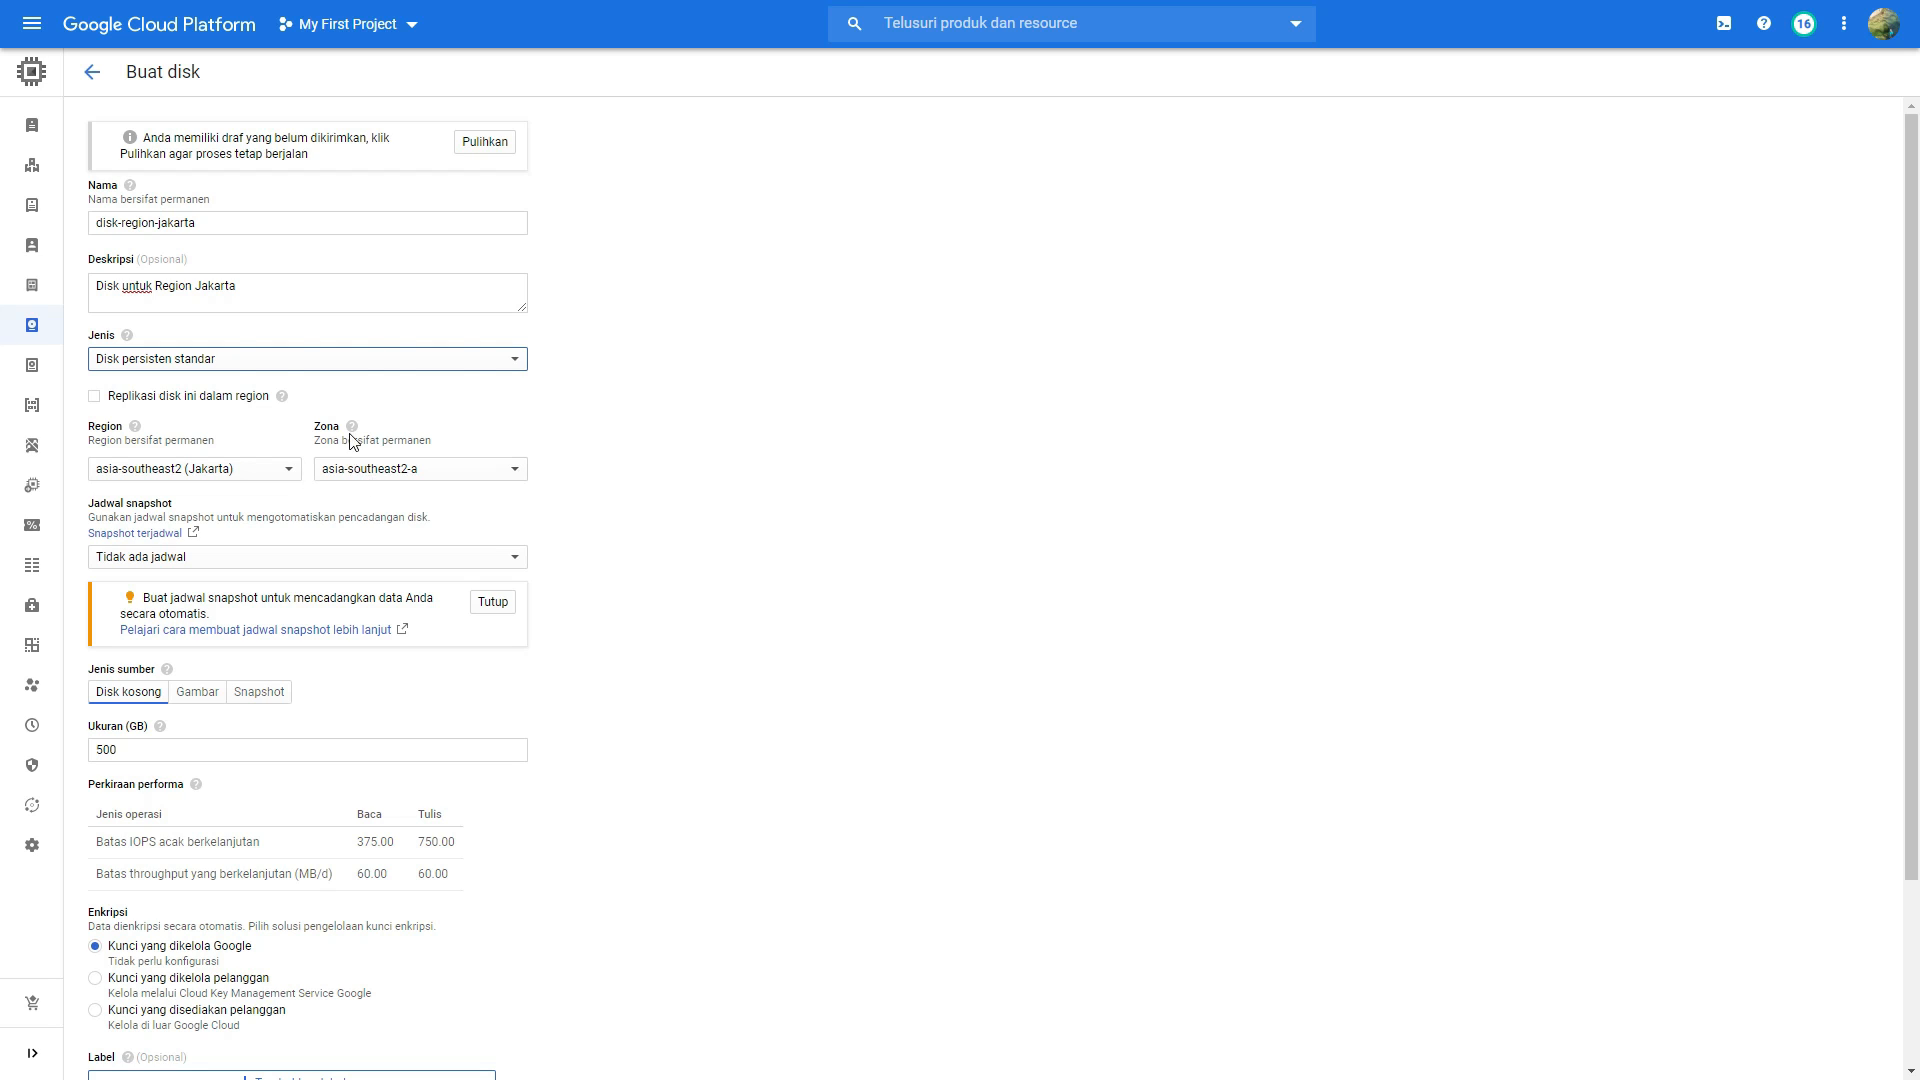
mouse_move(351, 434)
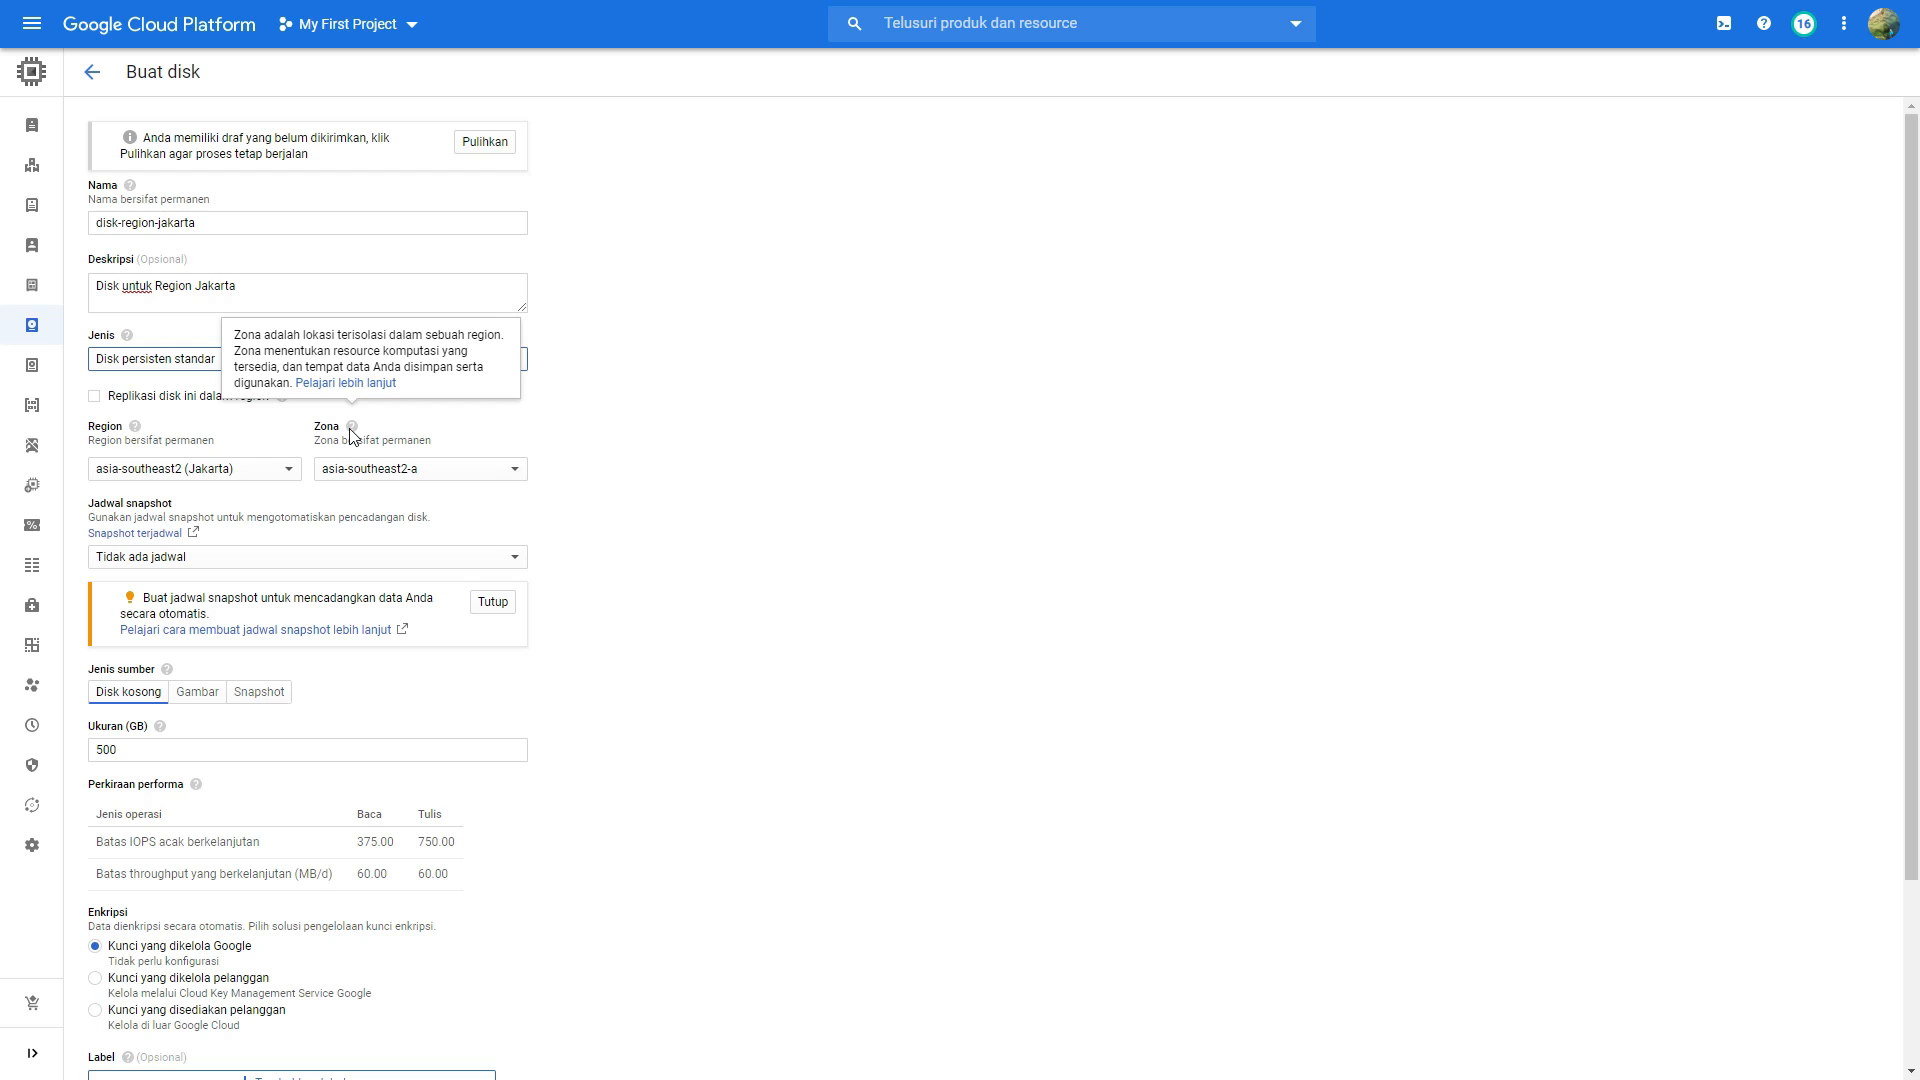
Step: Set the disk's source type to Snapshot with snapshot-region-jakarta as the source snapshot, and create the disk
scroll(300, 505, "down", 1)
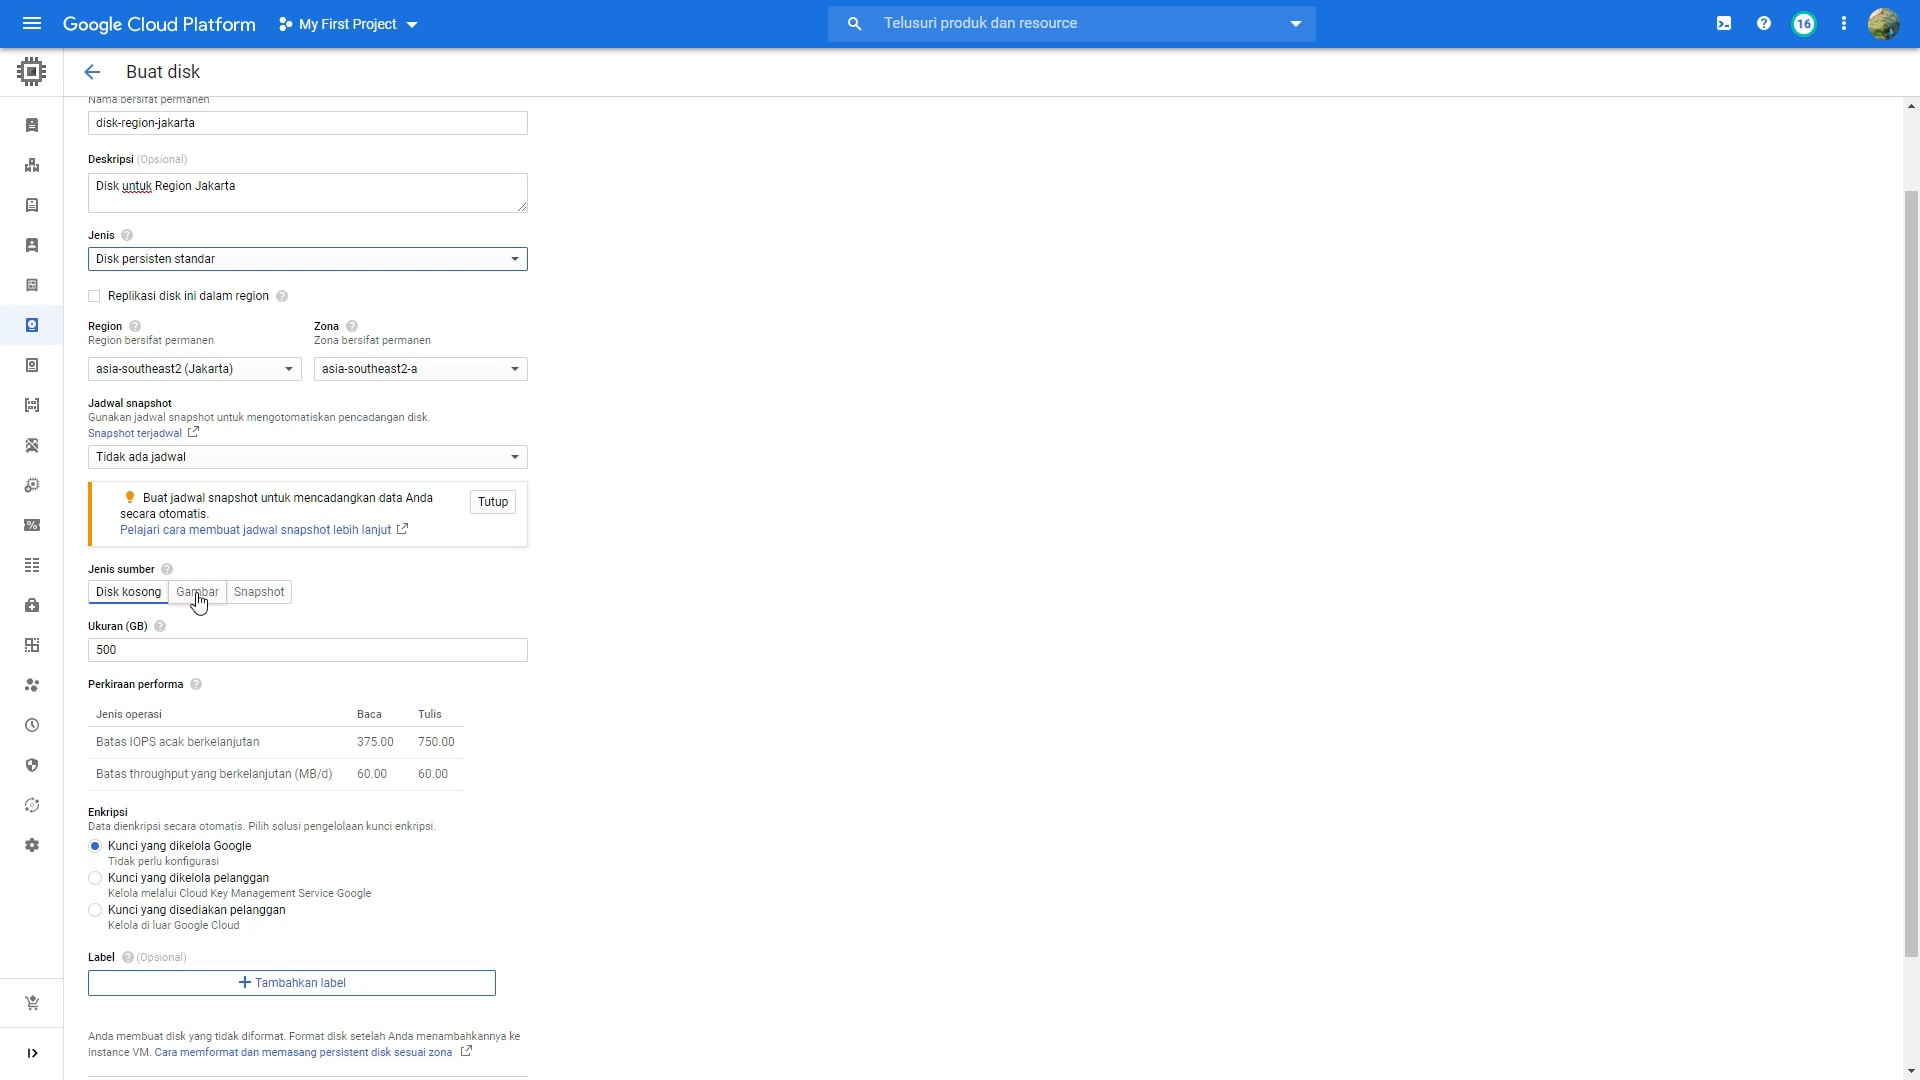
left_click(241, 597)
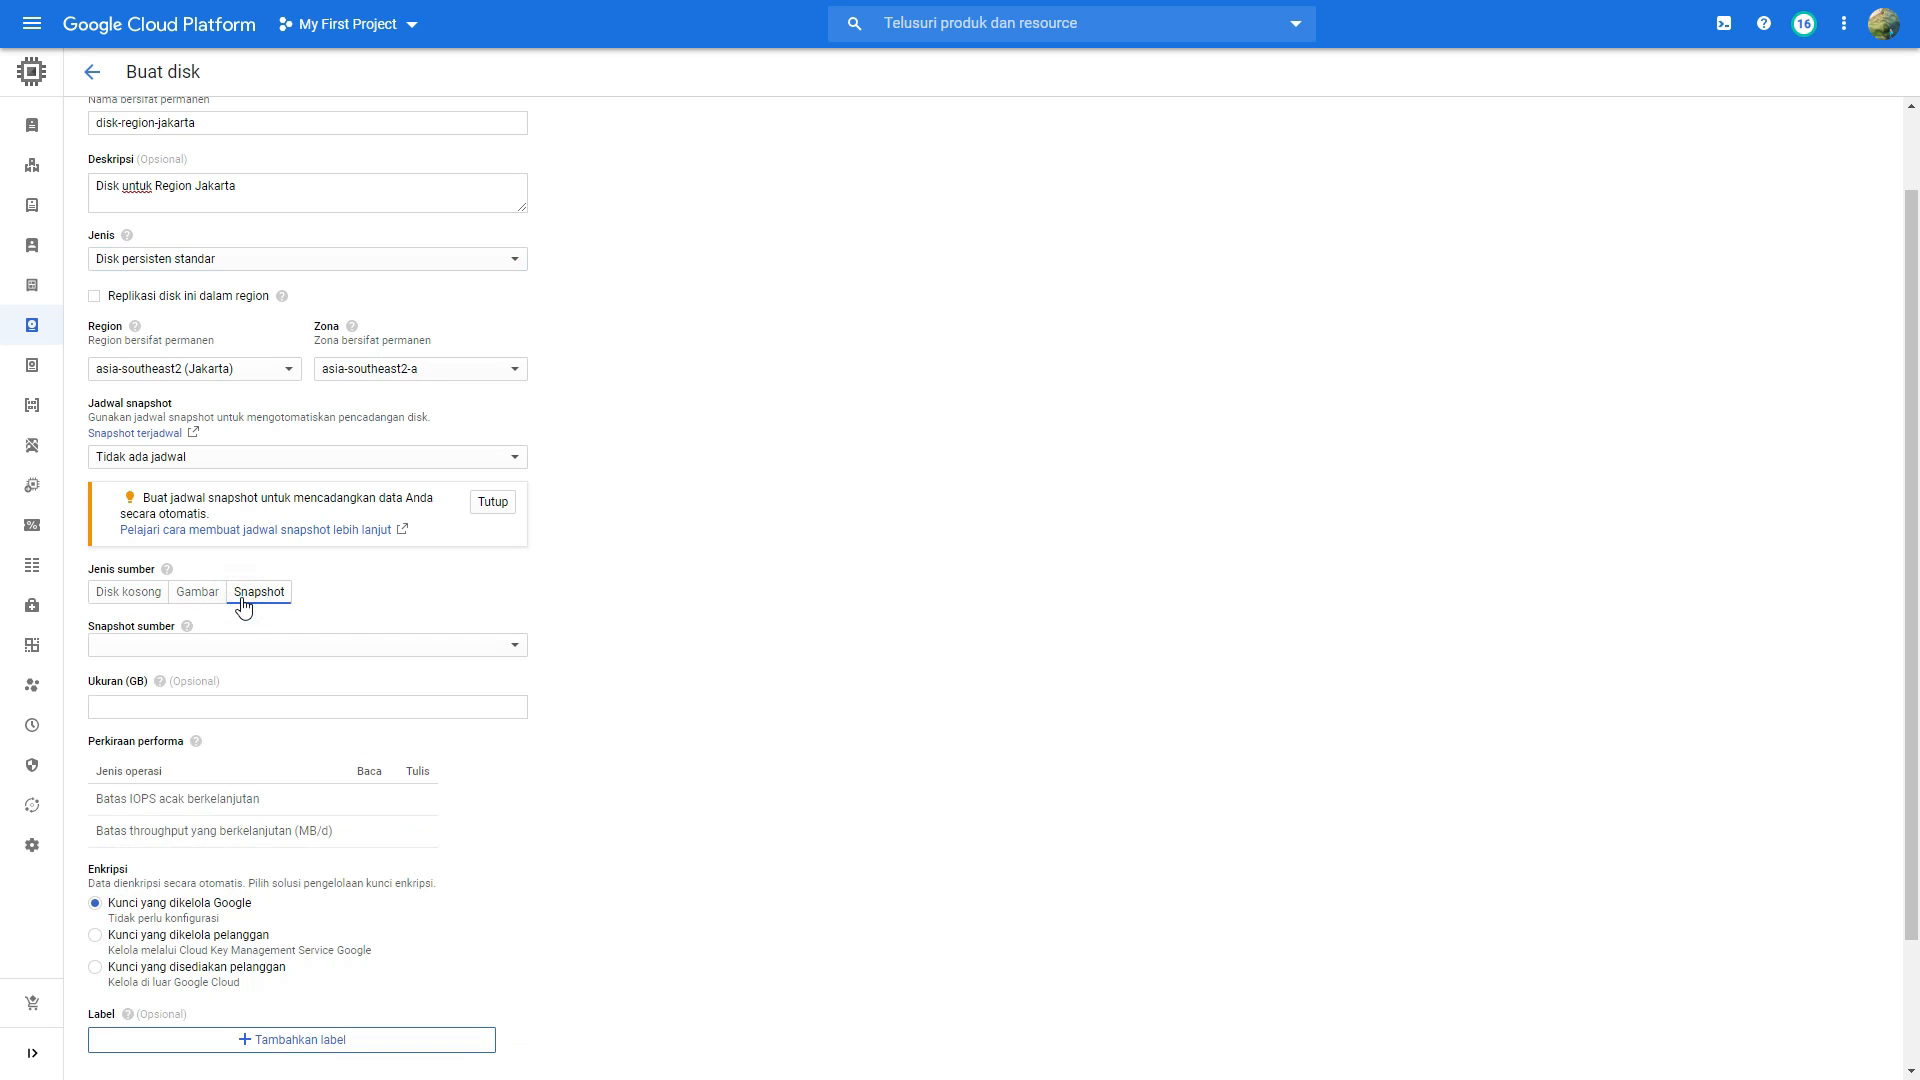
scroll(241, 600, "down", 1)
left_click(242, 550)
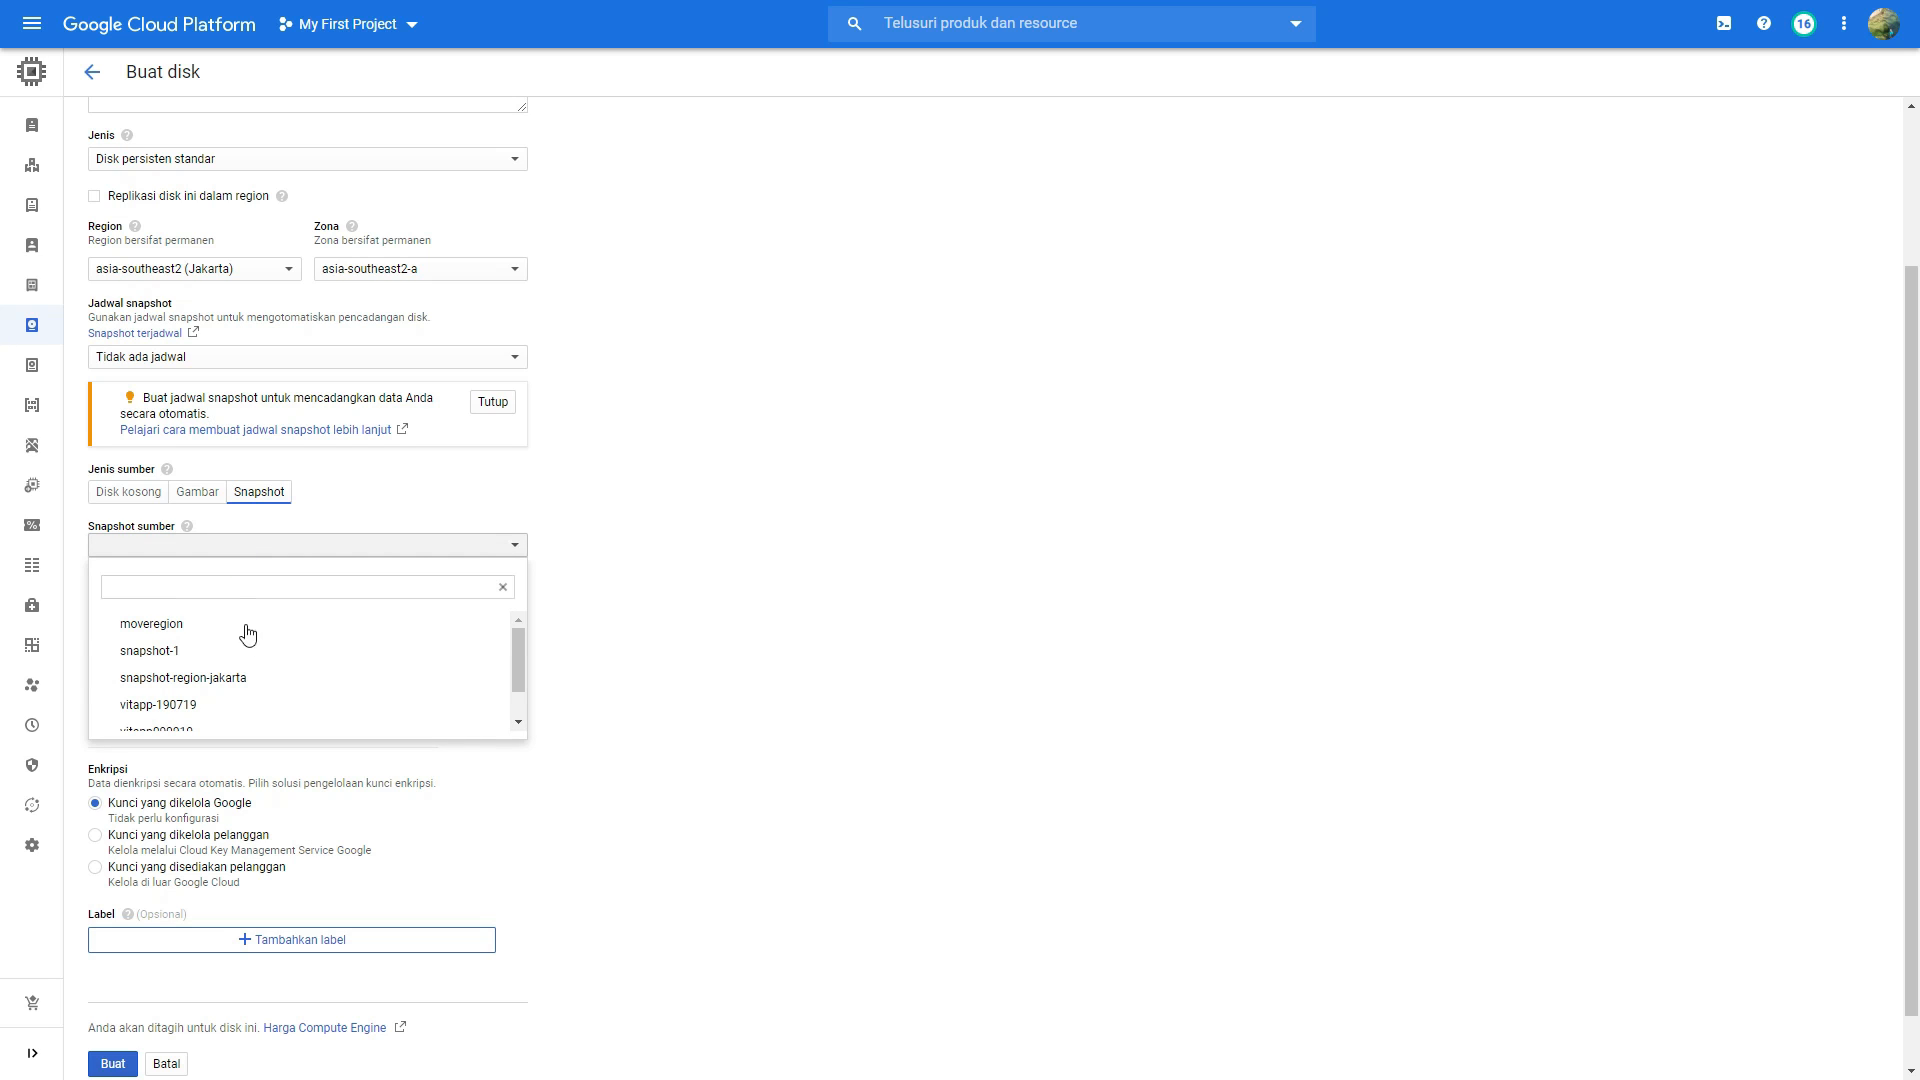
left_click(240, 681)
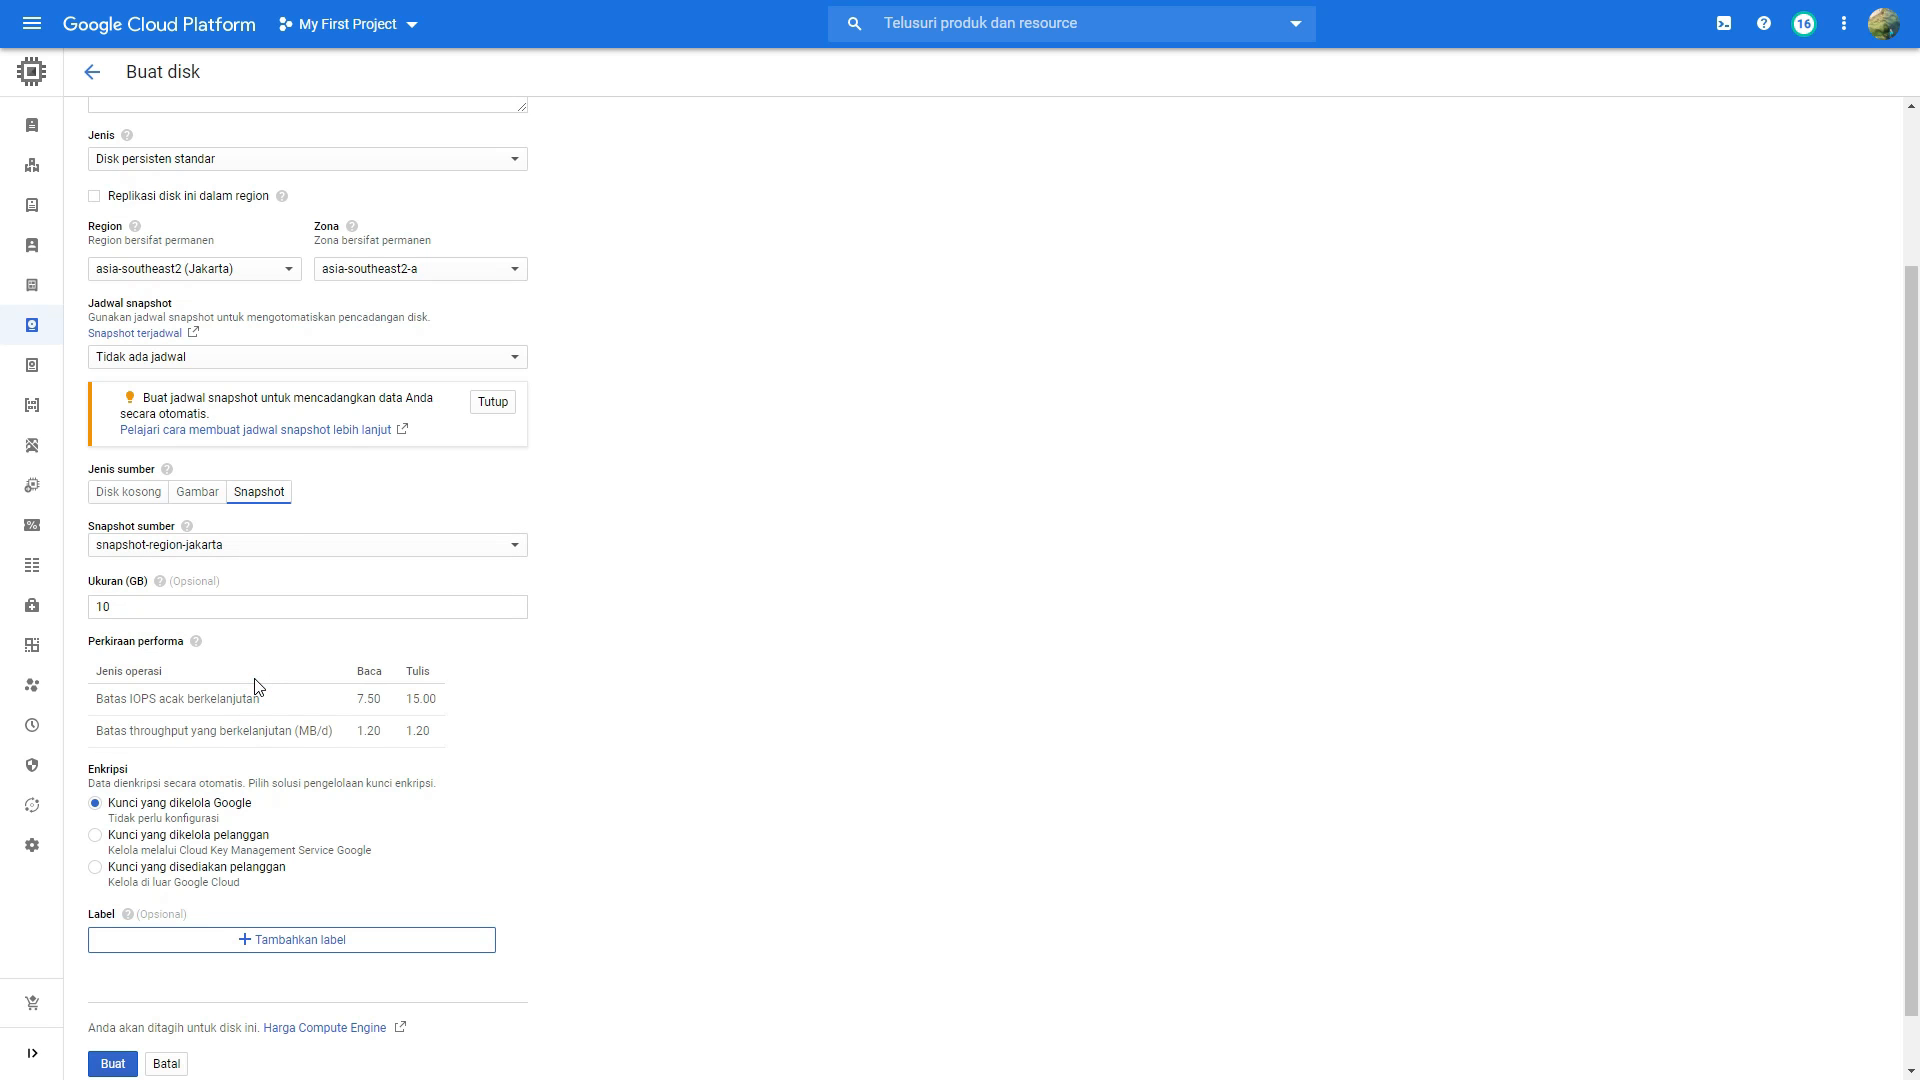
scroll(257, 687, "down", 1)
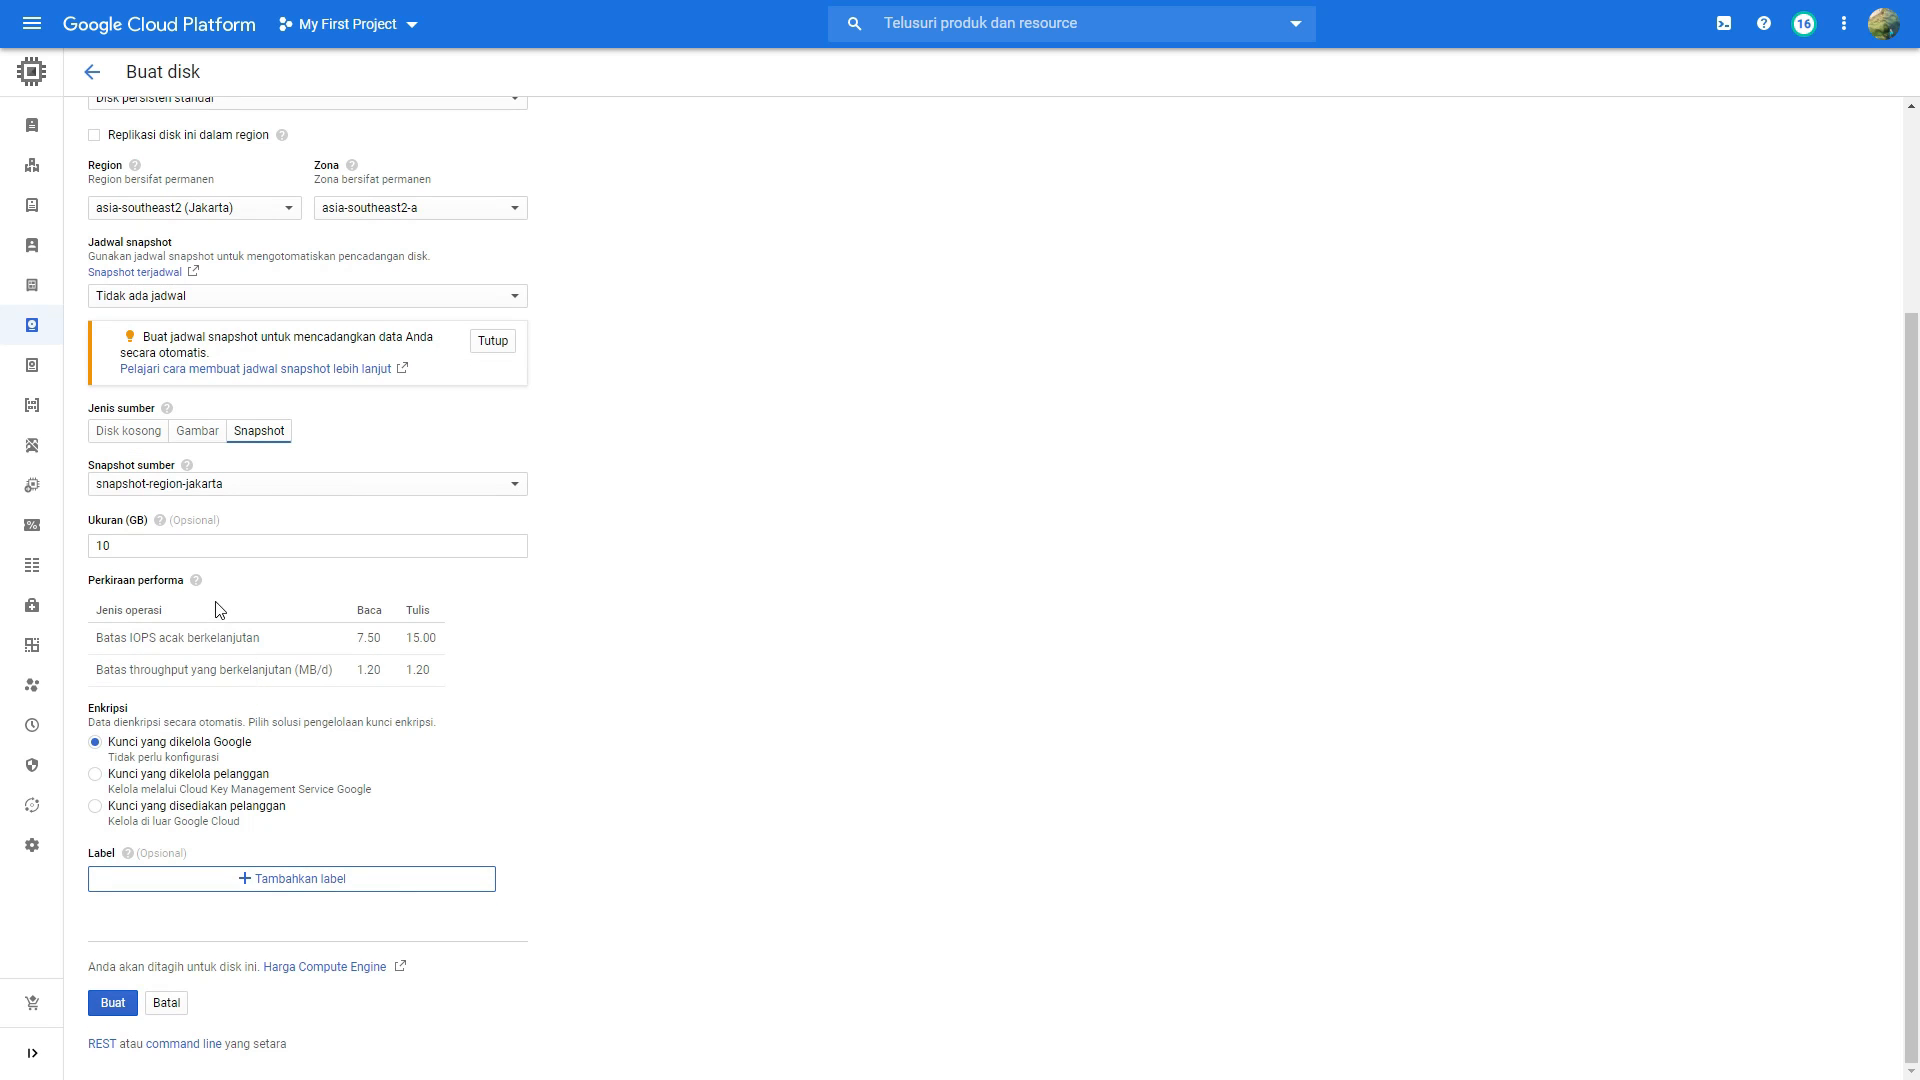
mouse_move(162, 523)
left_click(124, 1008)
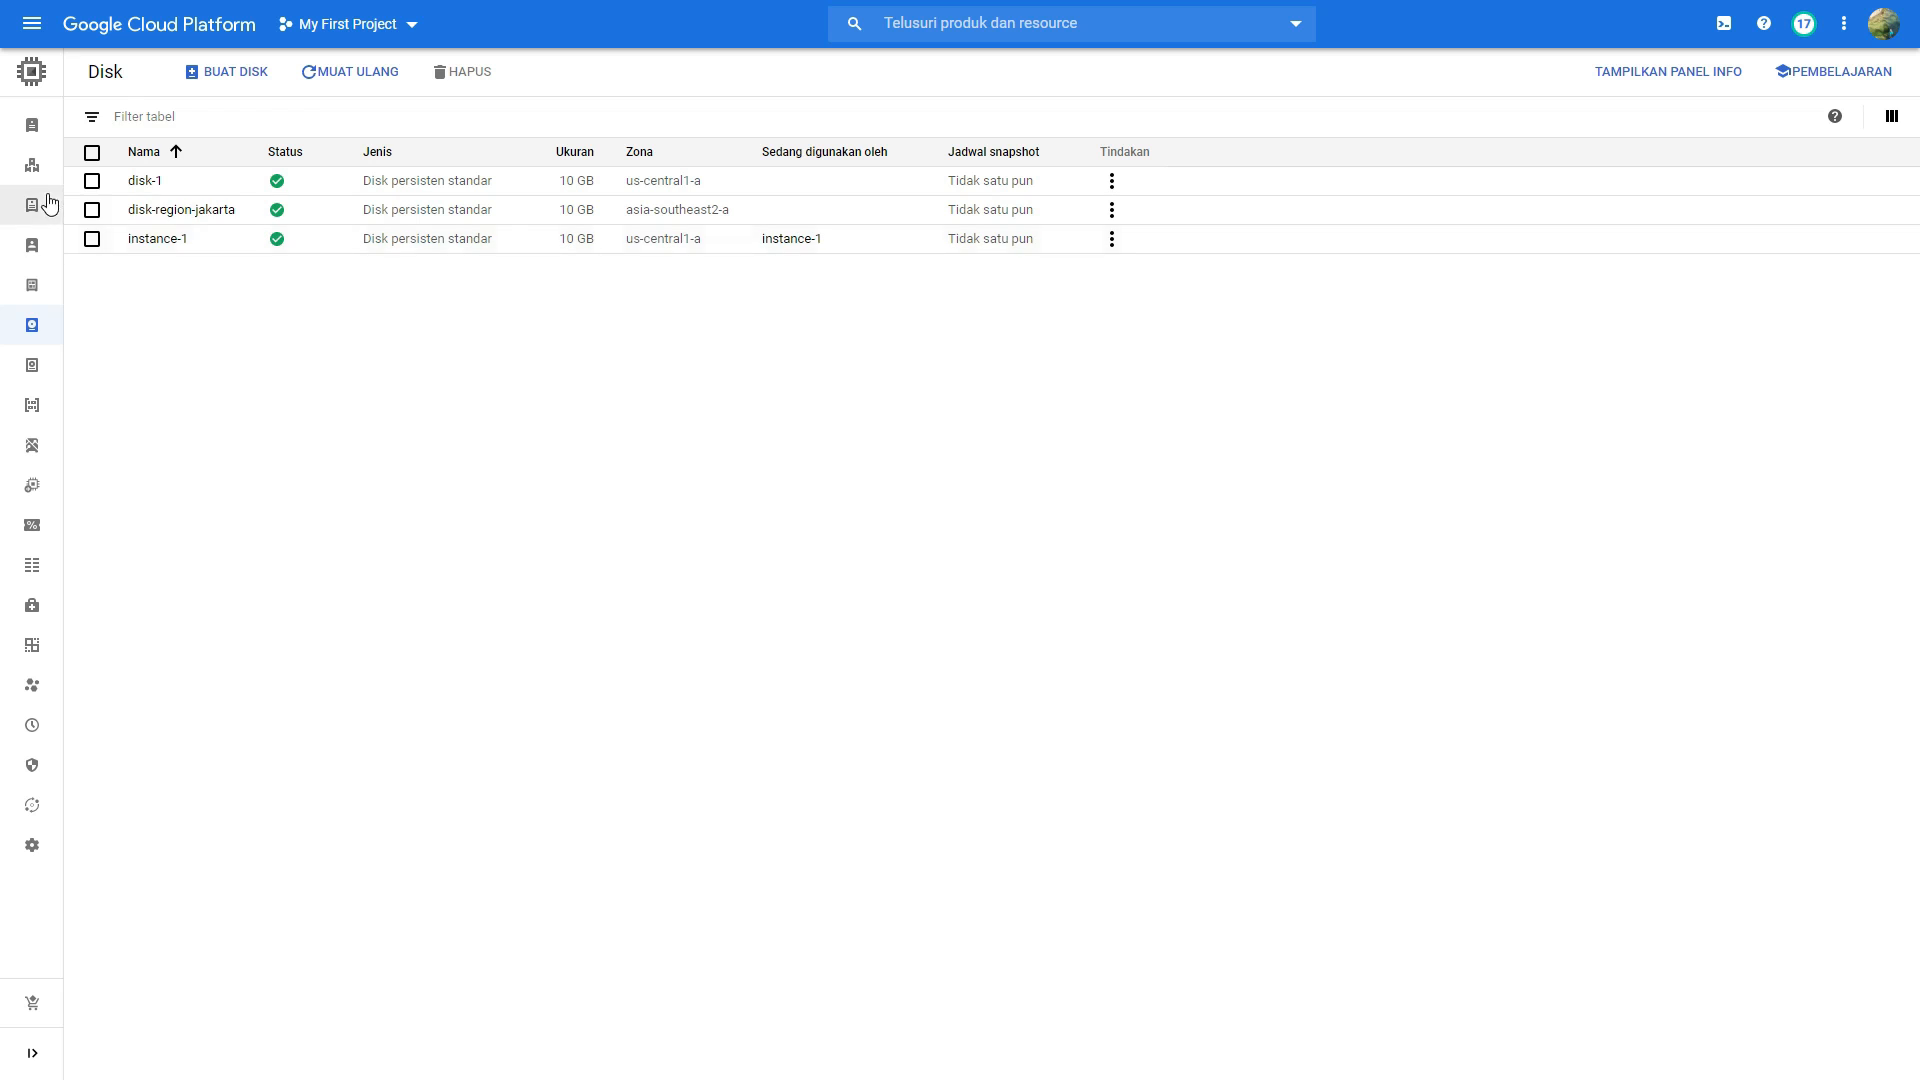
Step: Return to the list of VM instances
mouse_move(40, 200)
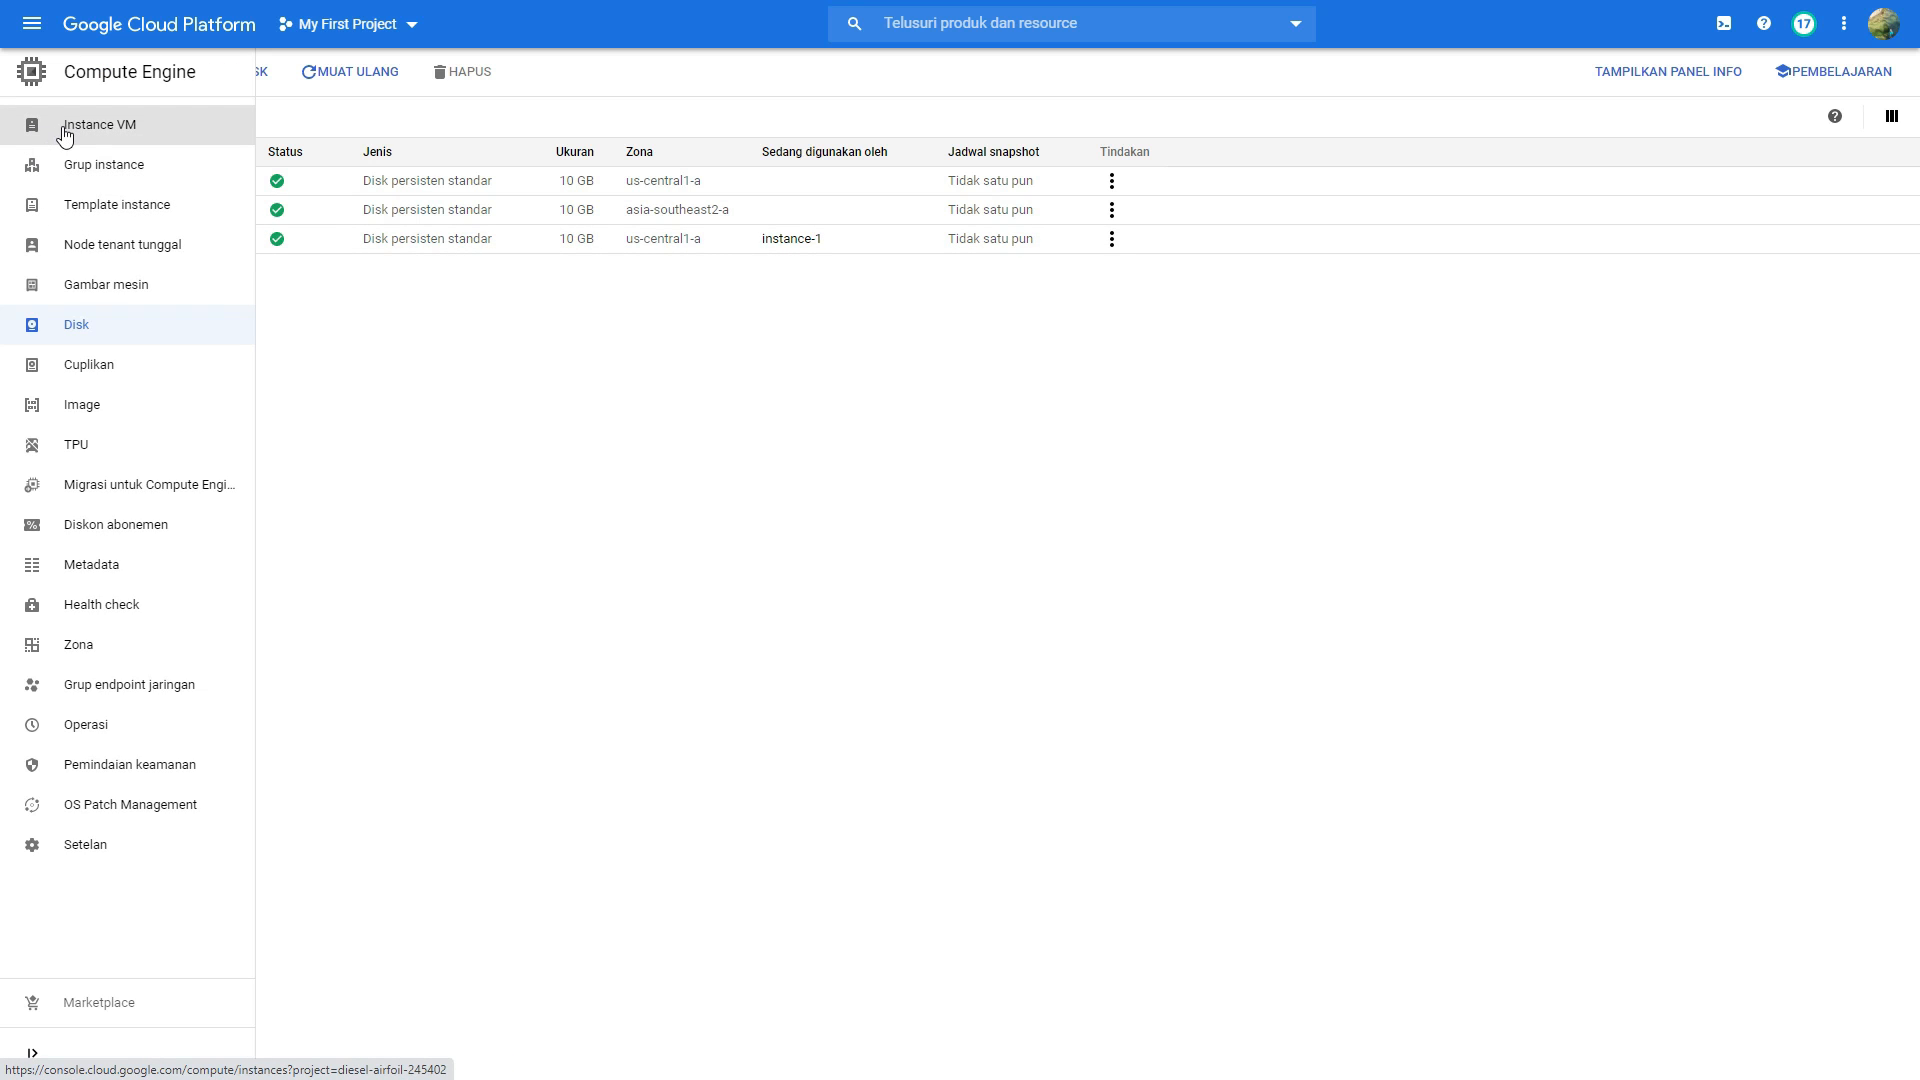
left_click(65, 132)
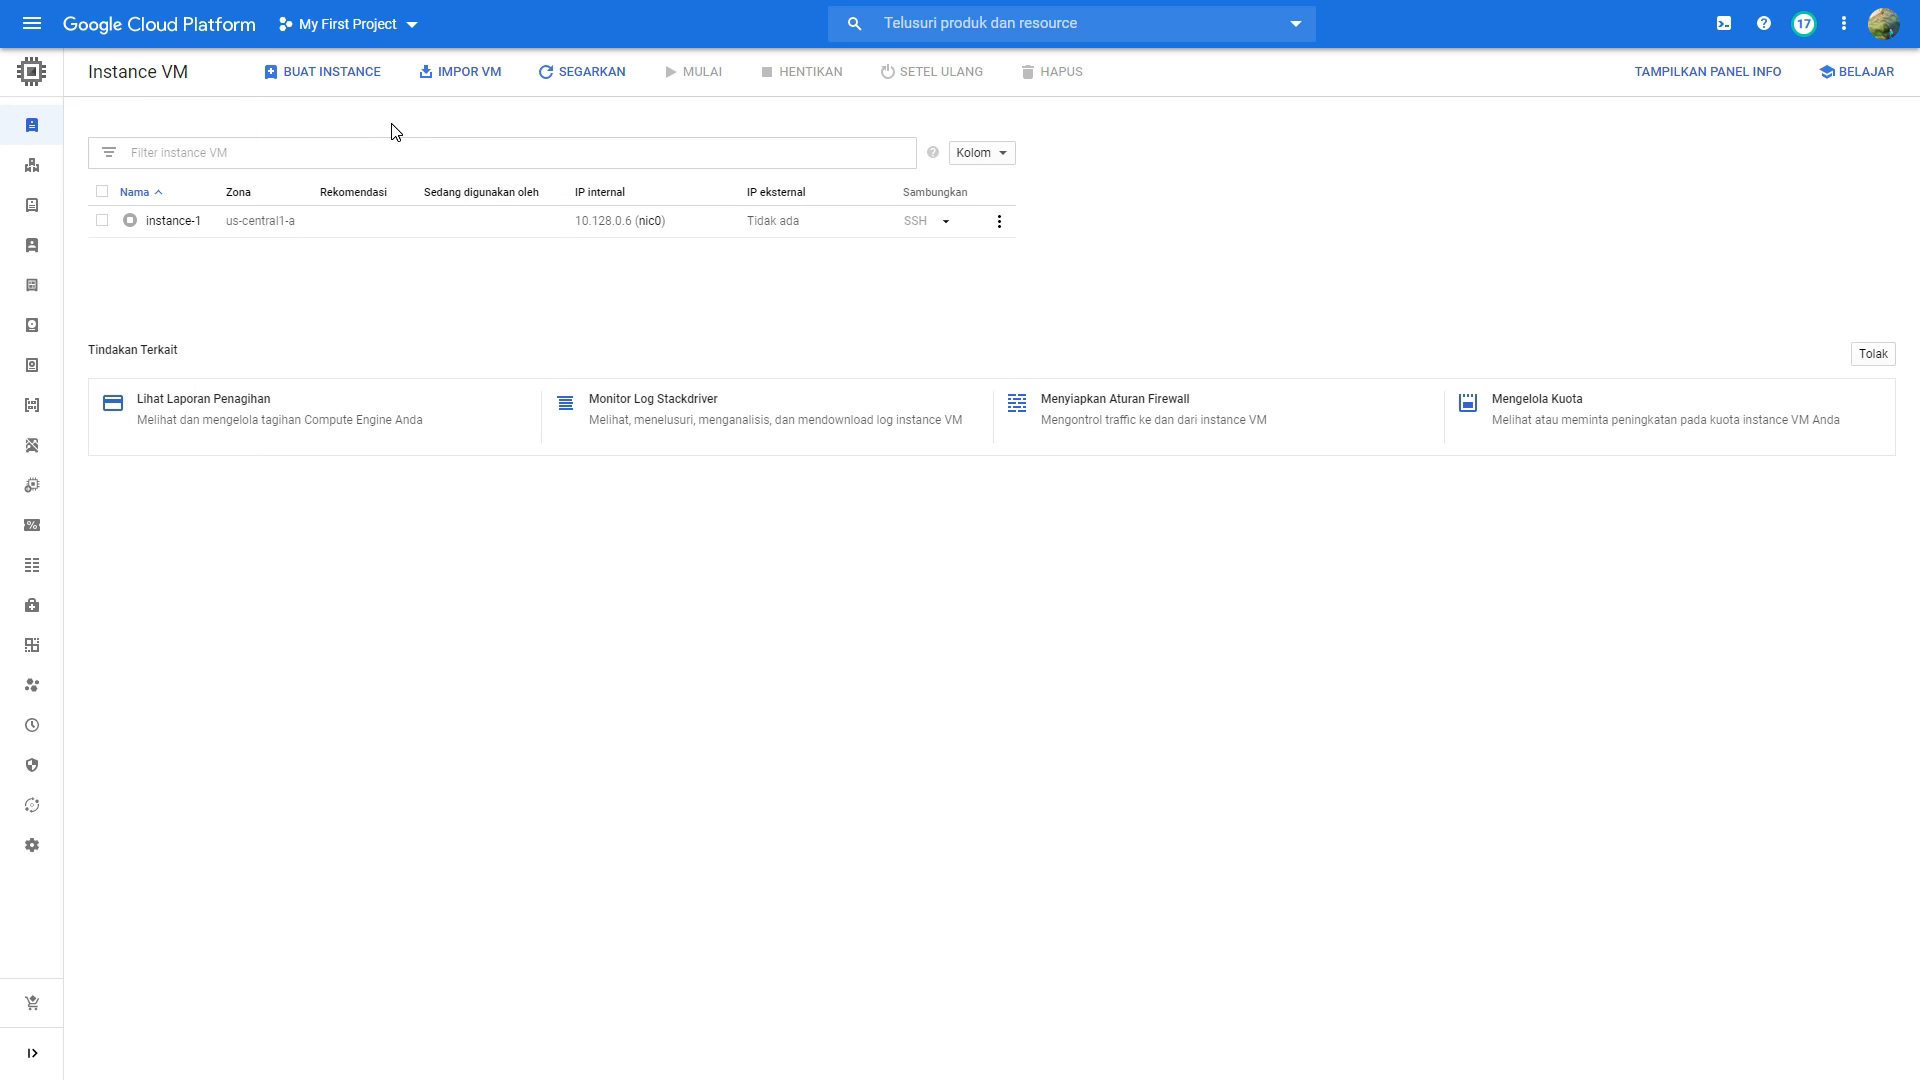
Step: Start creating a new VM instance and name it instance-region-jakarta
left_click(346, 76)
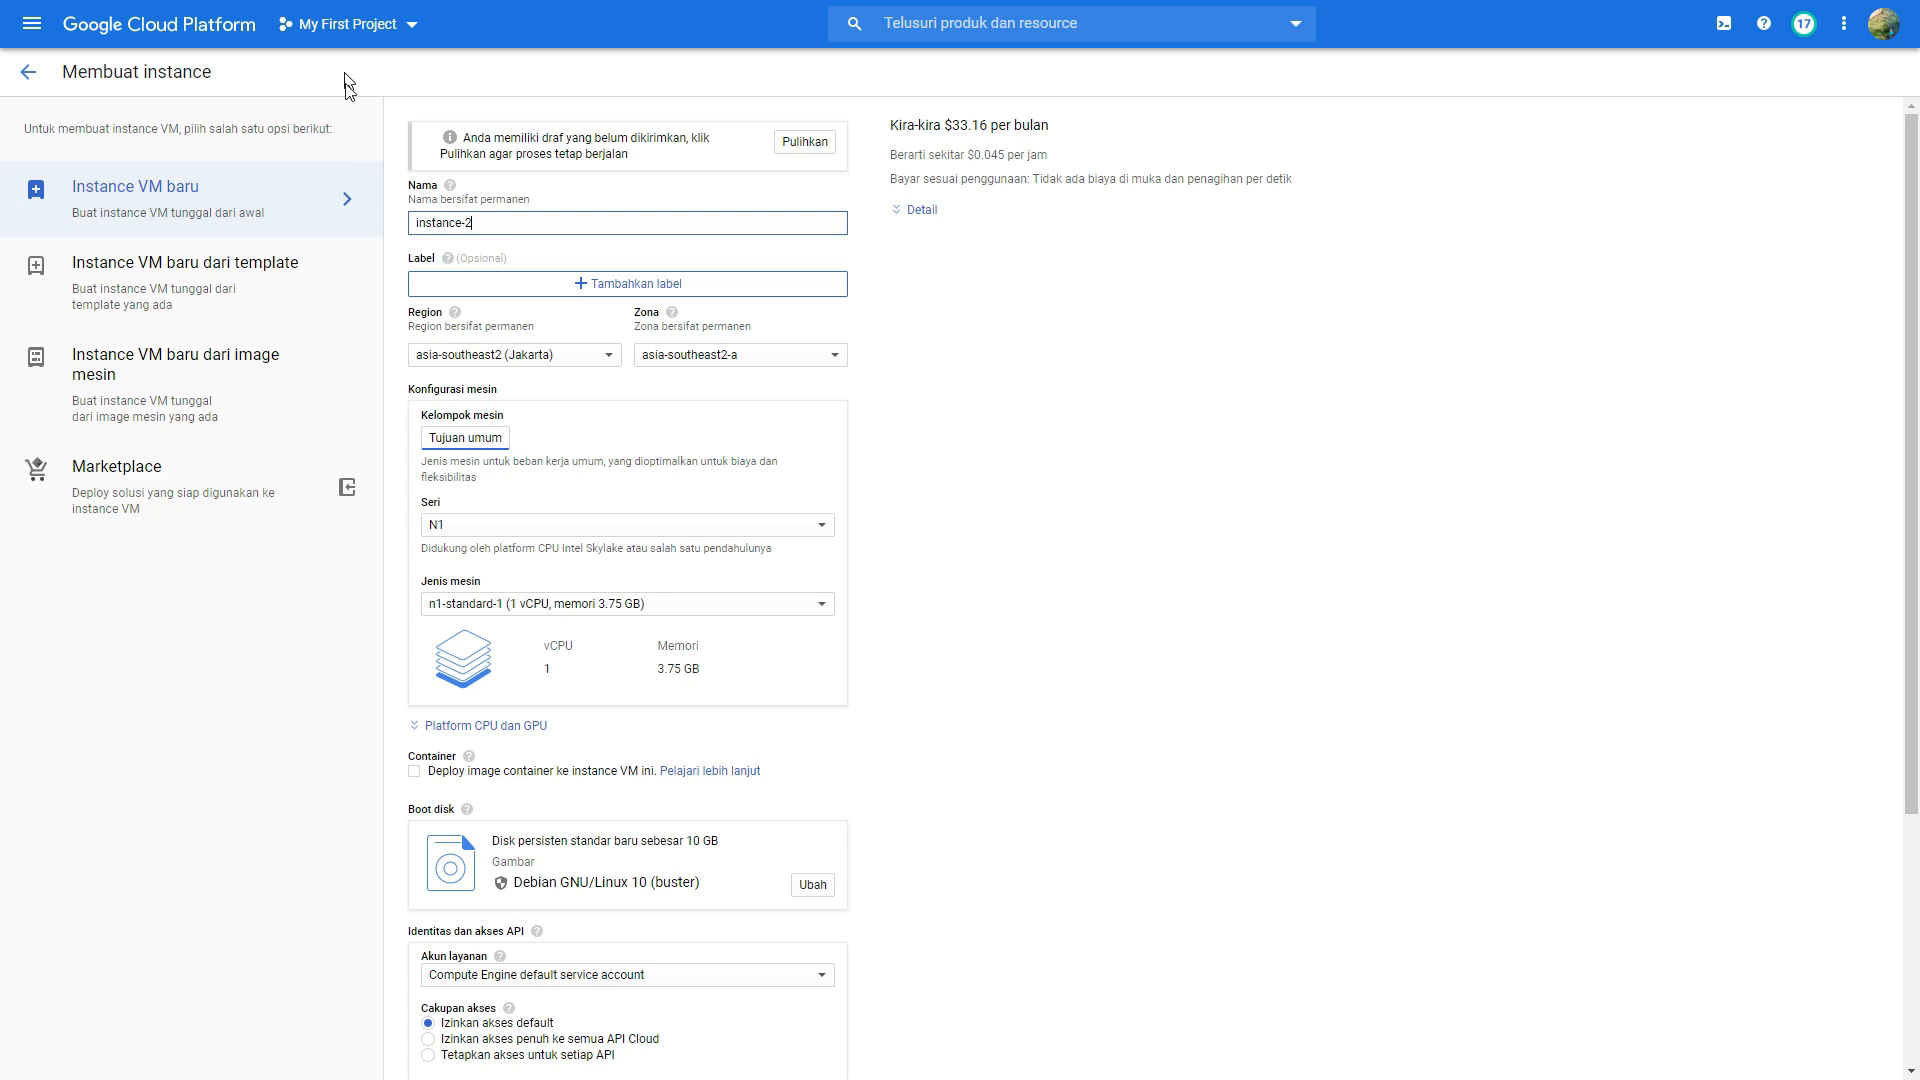
left_click_drag(490, 222, 322, 229)
type("Instance")
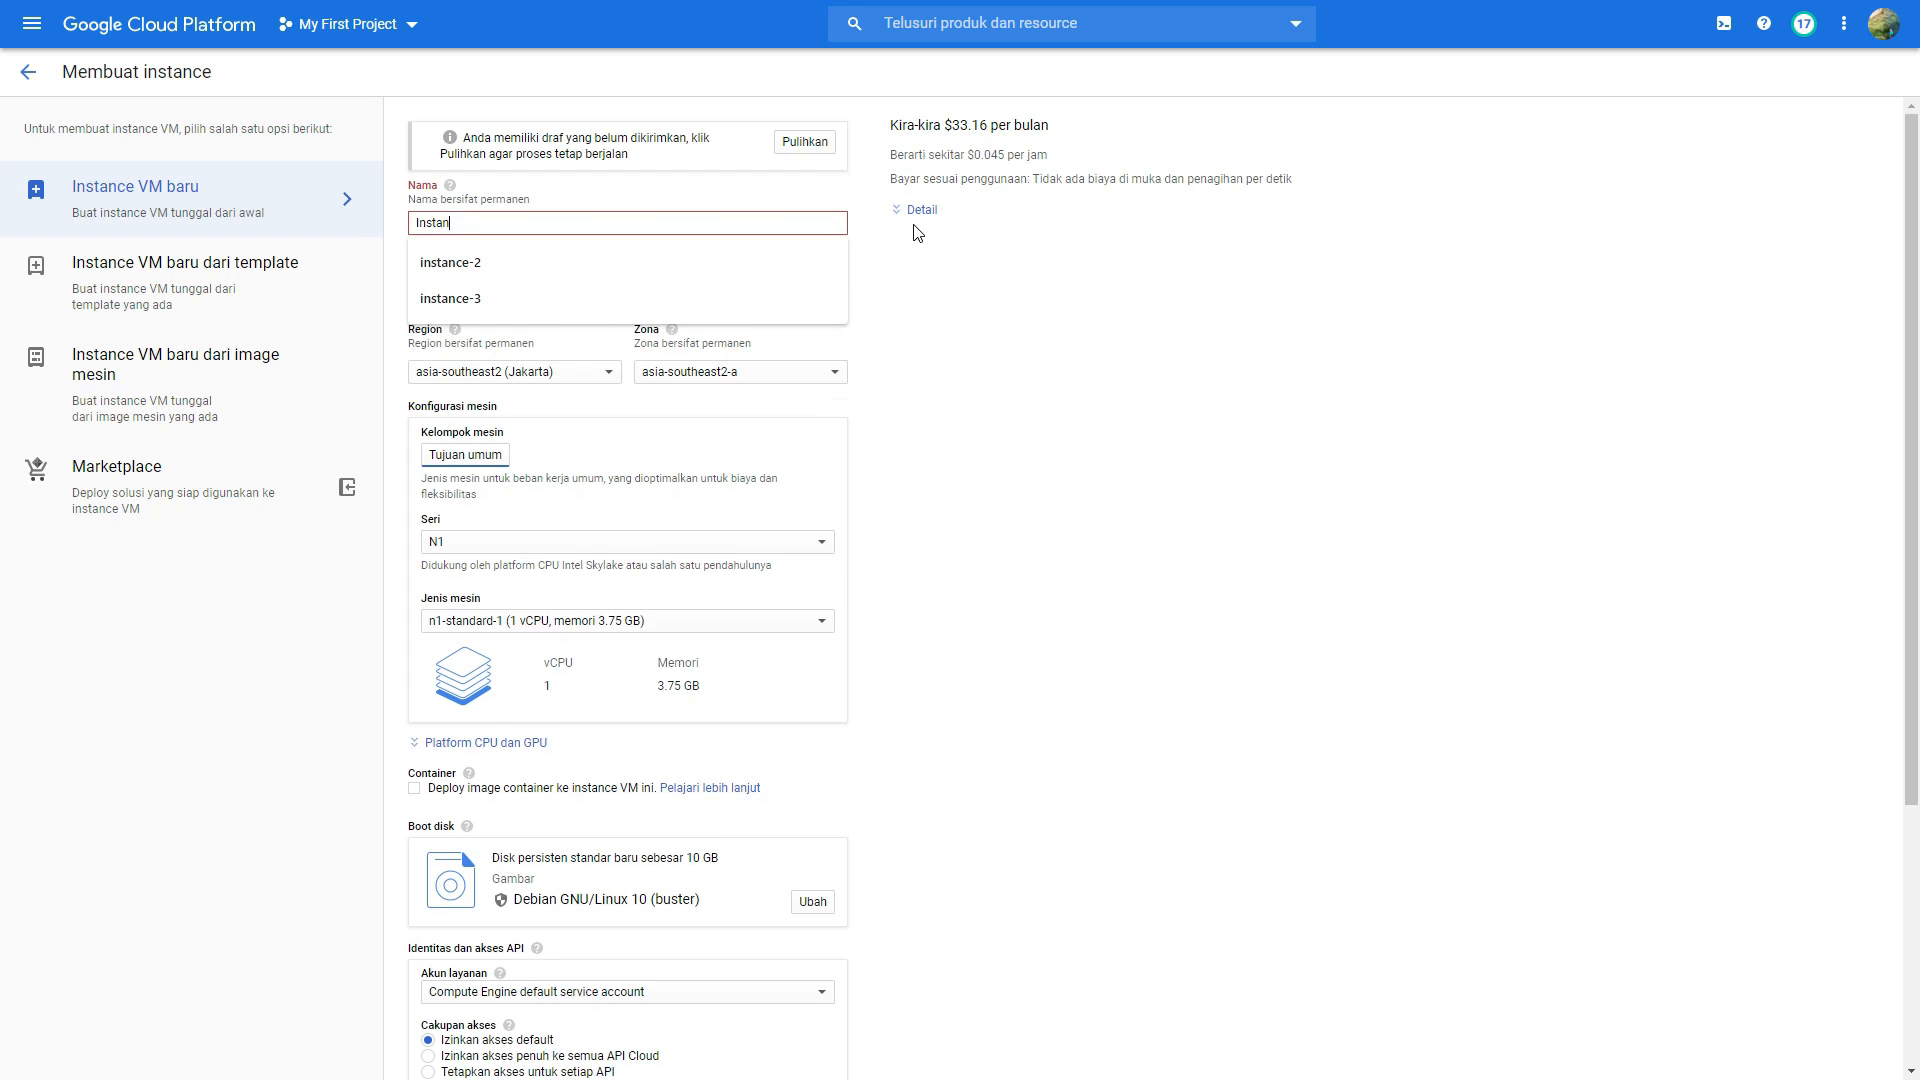
key("BackSpace")
key("BackSpace")
key("BackSpace")
key("BackSpace")
key("BackSpace")
key("BackSpace")
key("BackSpace")
key("BackSpace")
key("BackSpace")
type("ins")
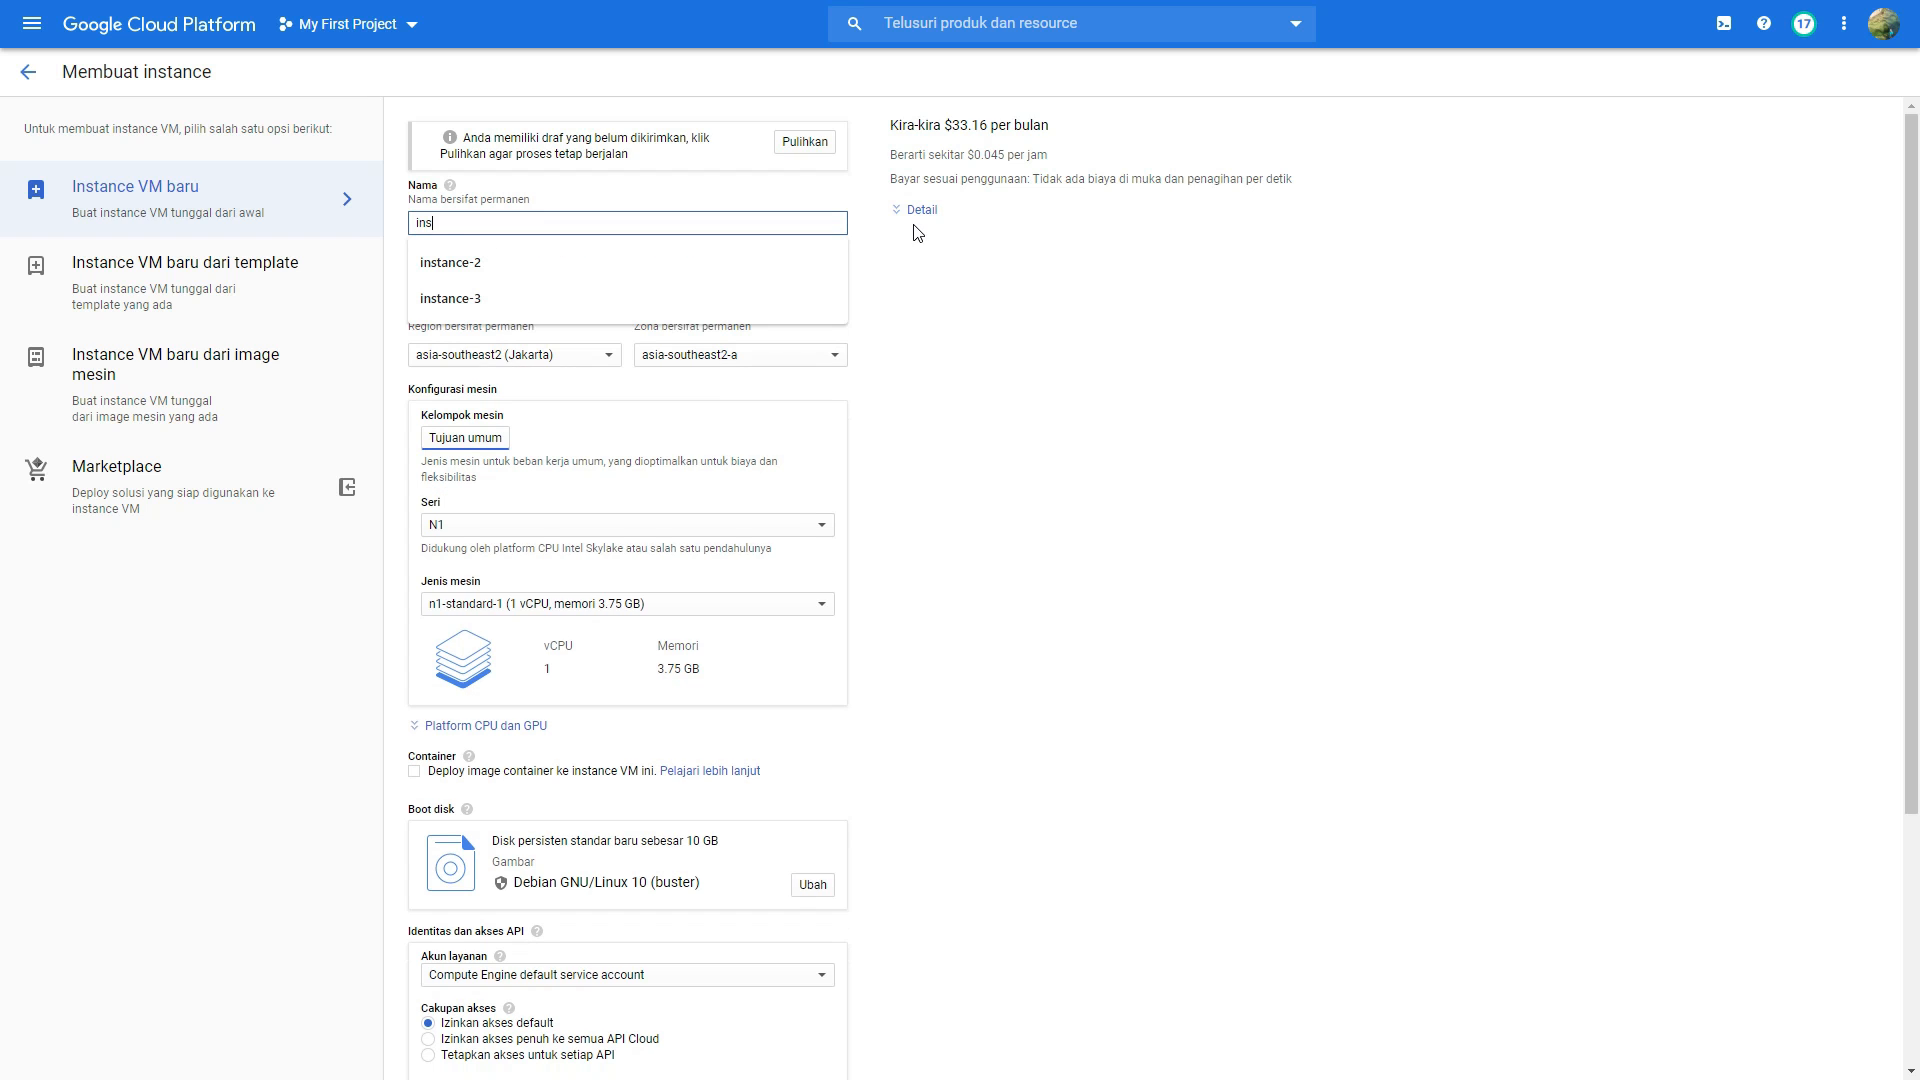
type("tant")
key("BackSpace")
type("ce-region")
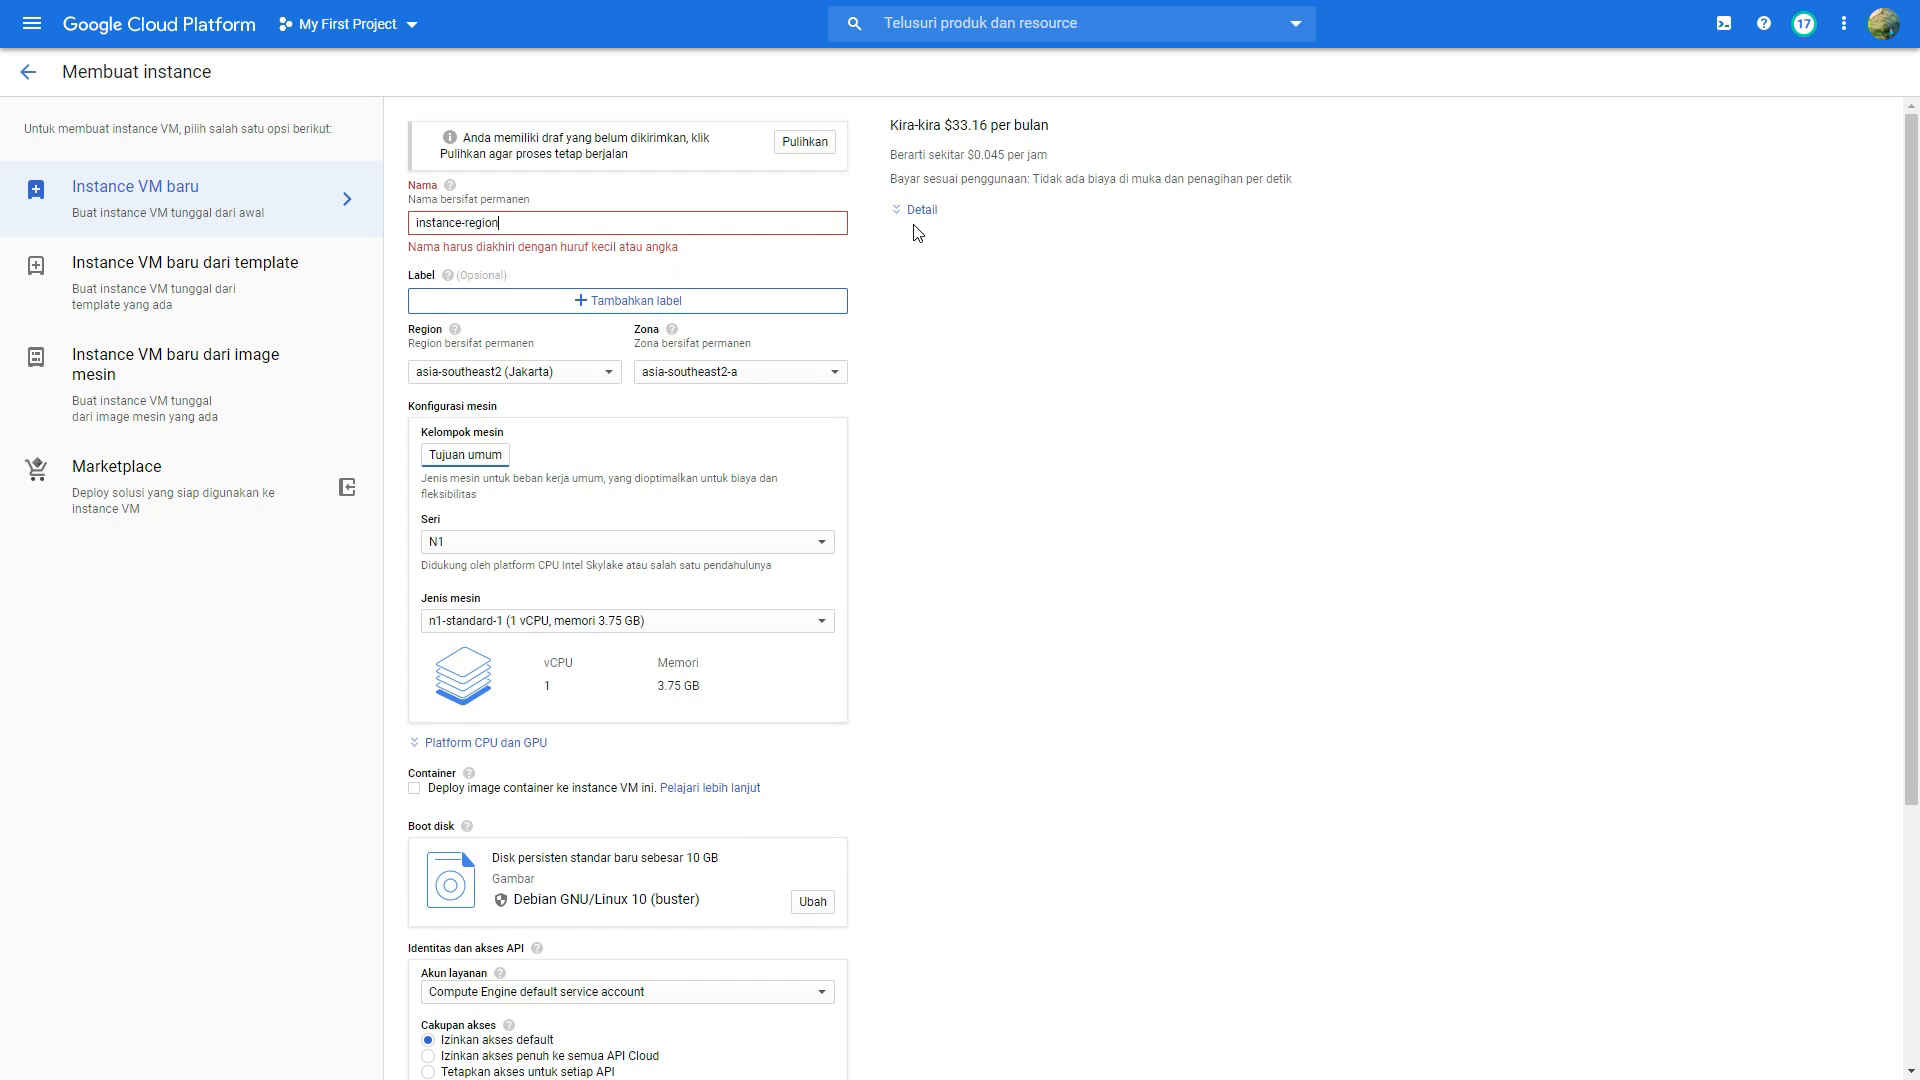
type("-jakarta")
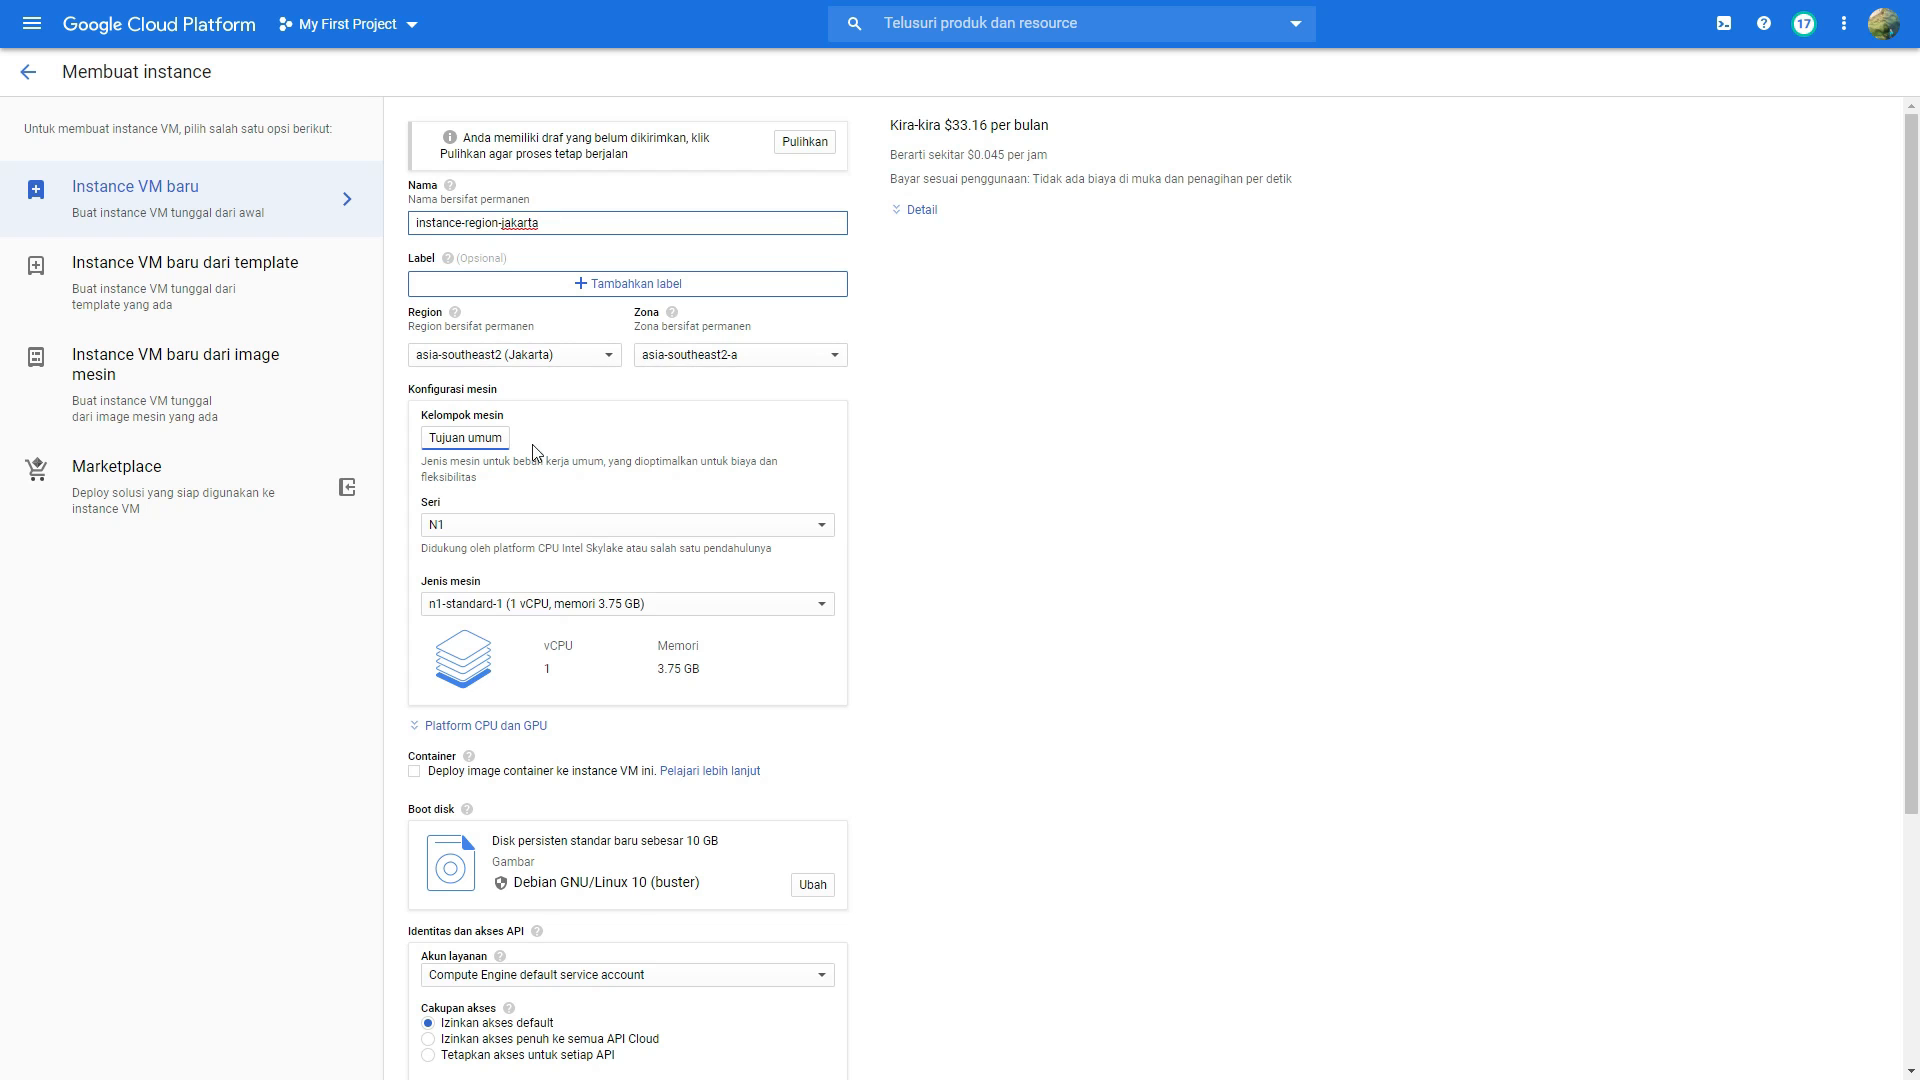
Step: Keep the N1 series for the new instance and choose the f1-micro machine type
scroll(533, 452, "down", 1)
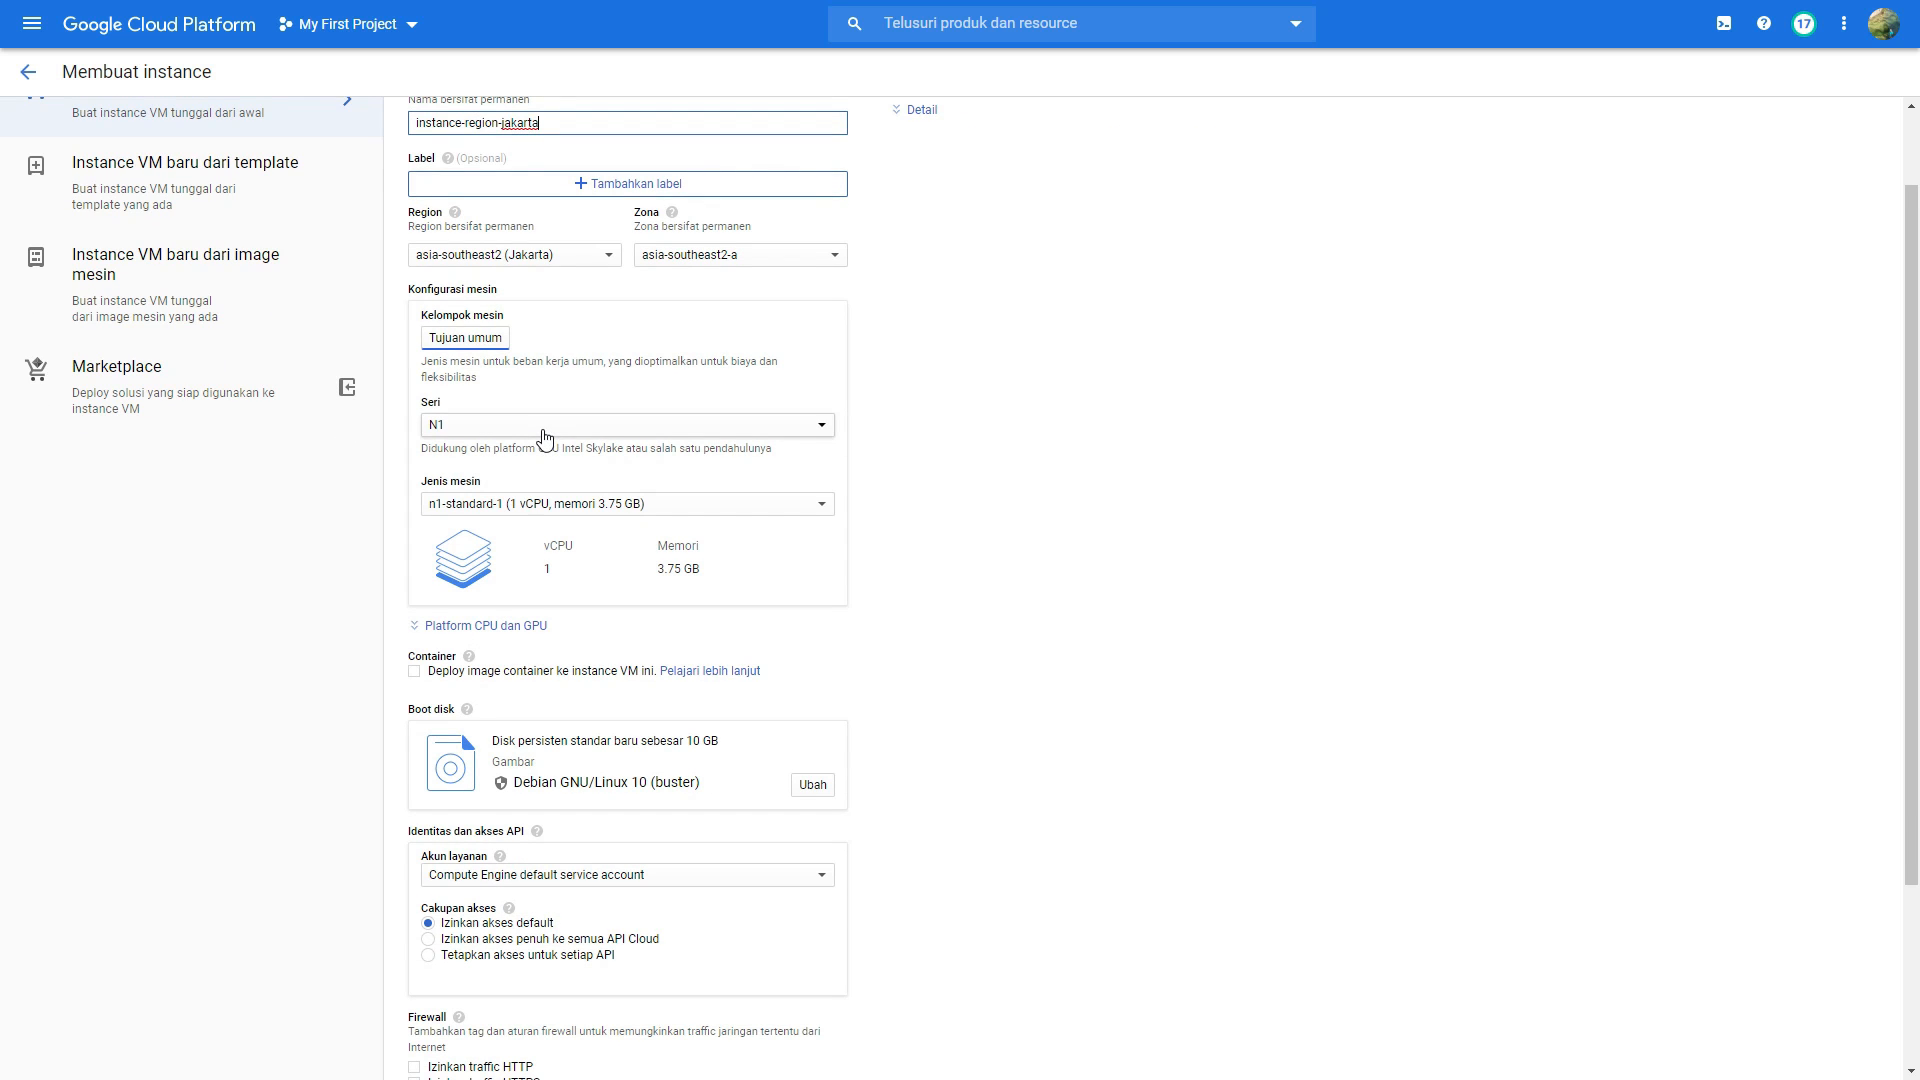
left_click(545, 436)
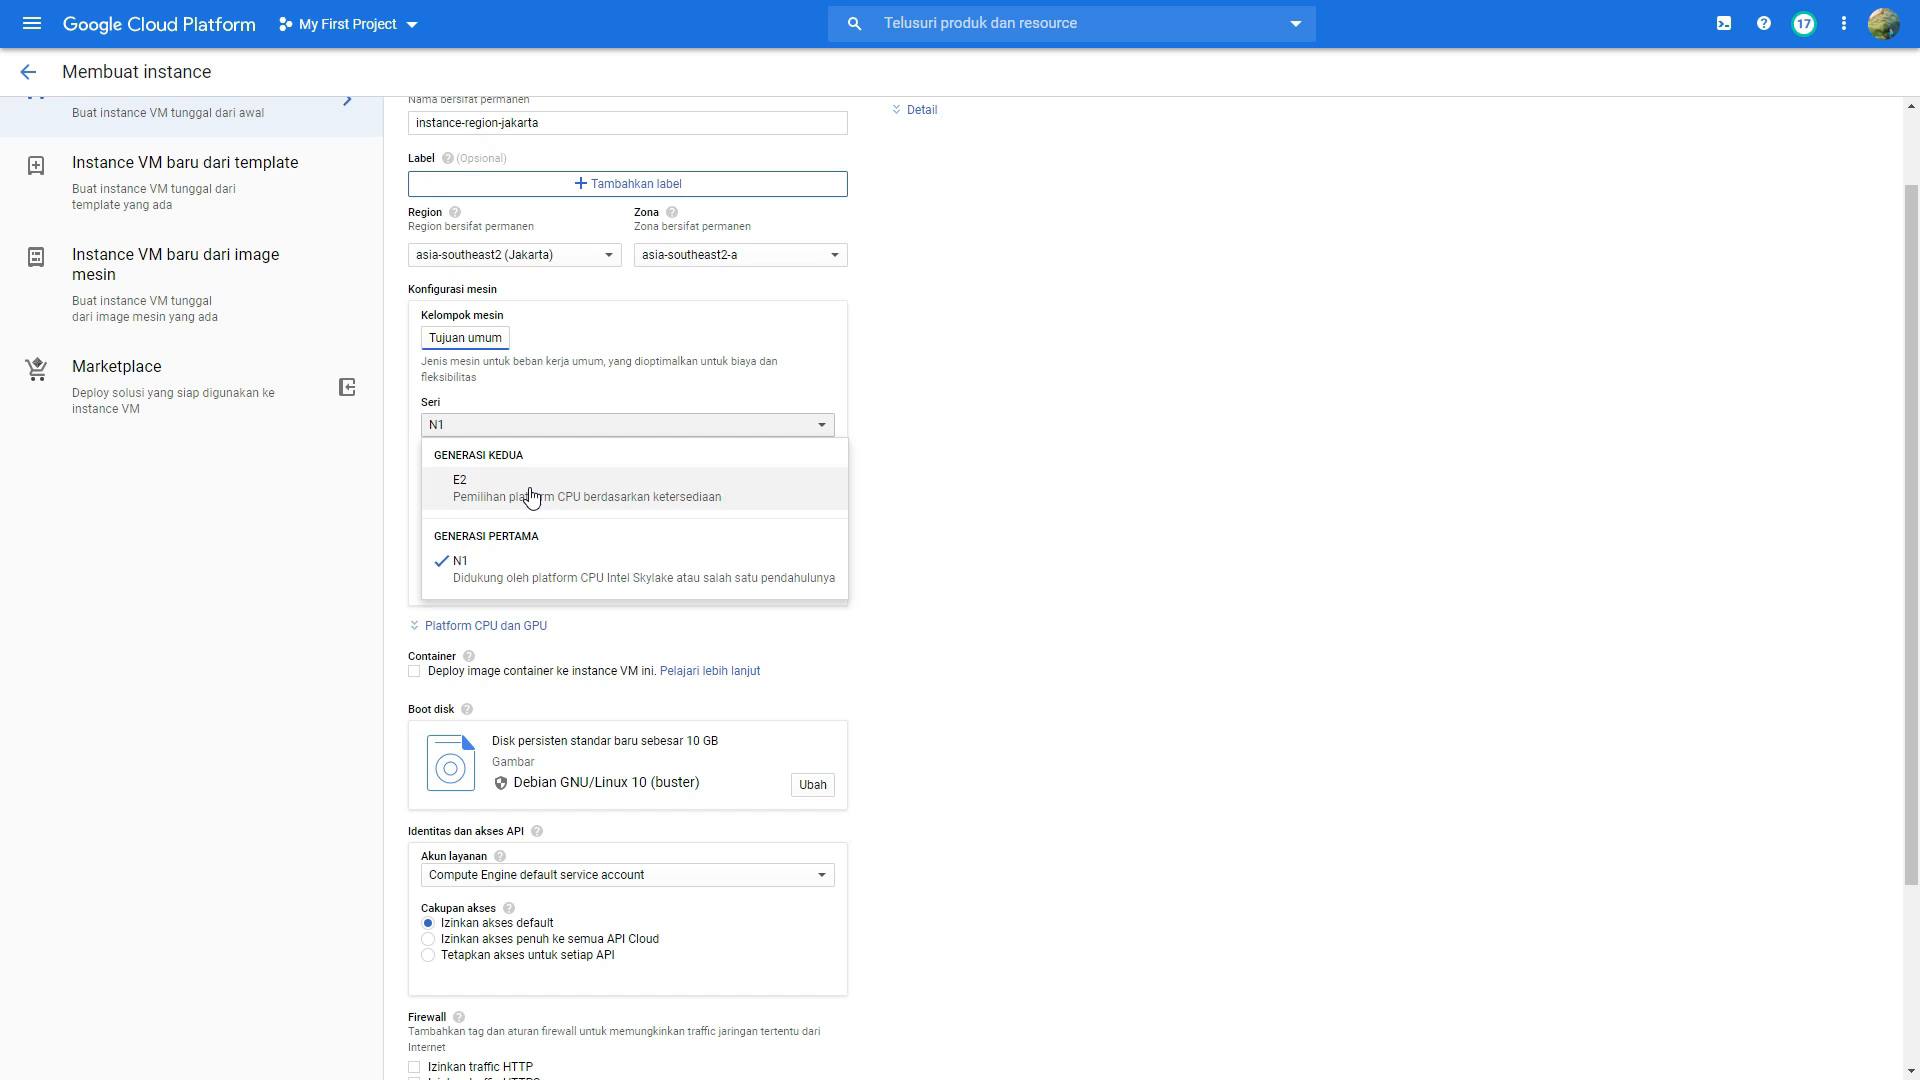
left_click(520, 566)
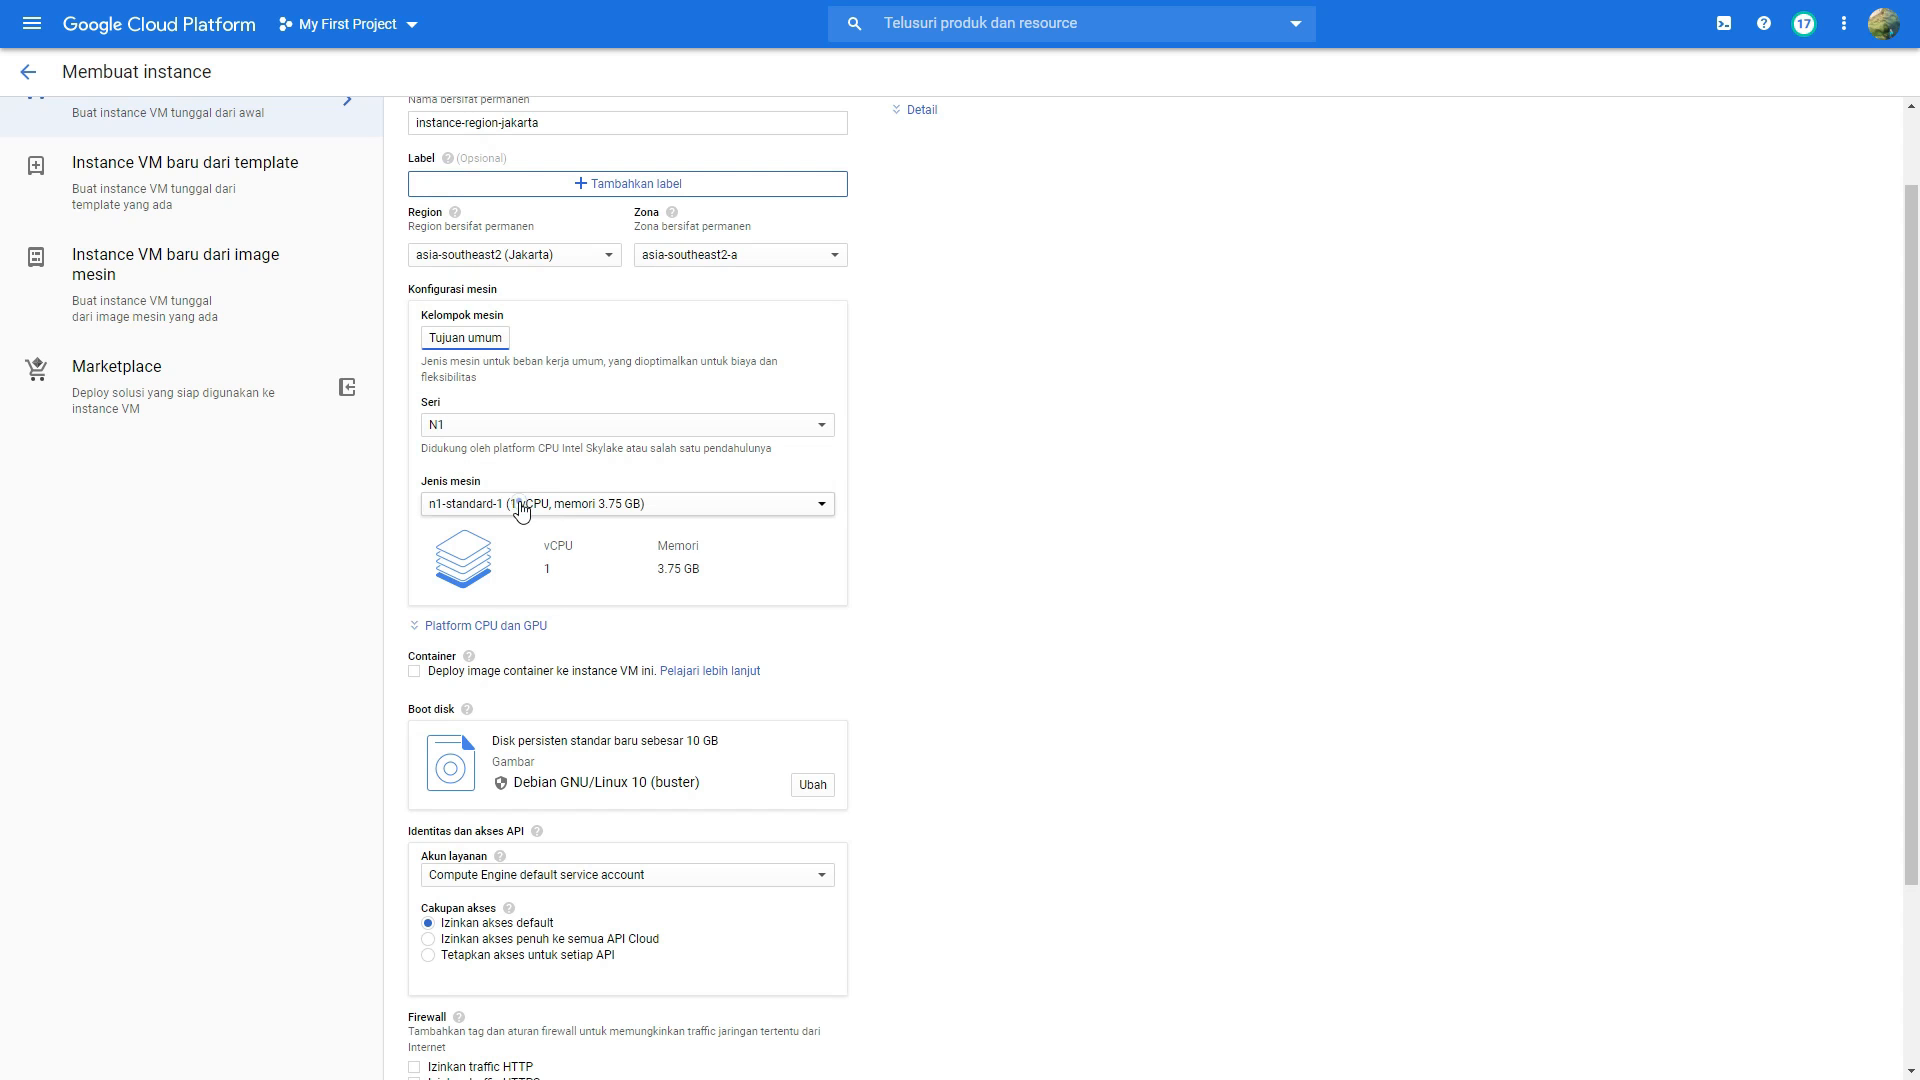
left_click(520, 509)
left_click(540, 636)
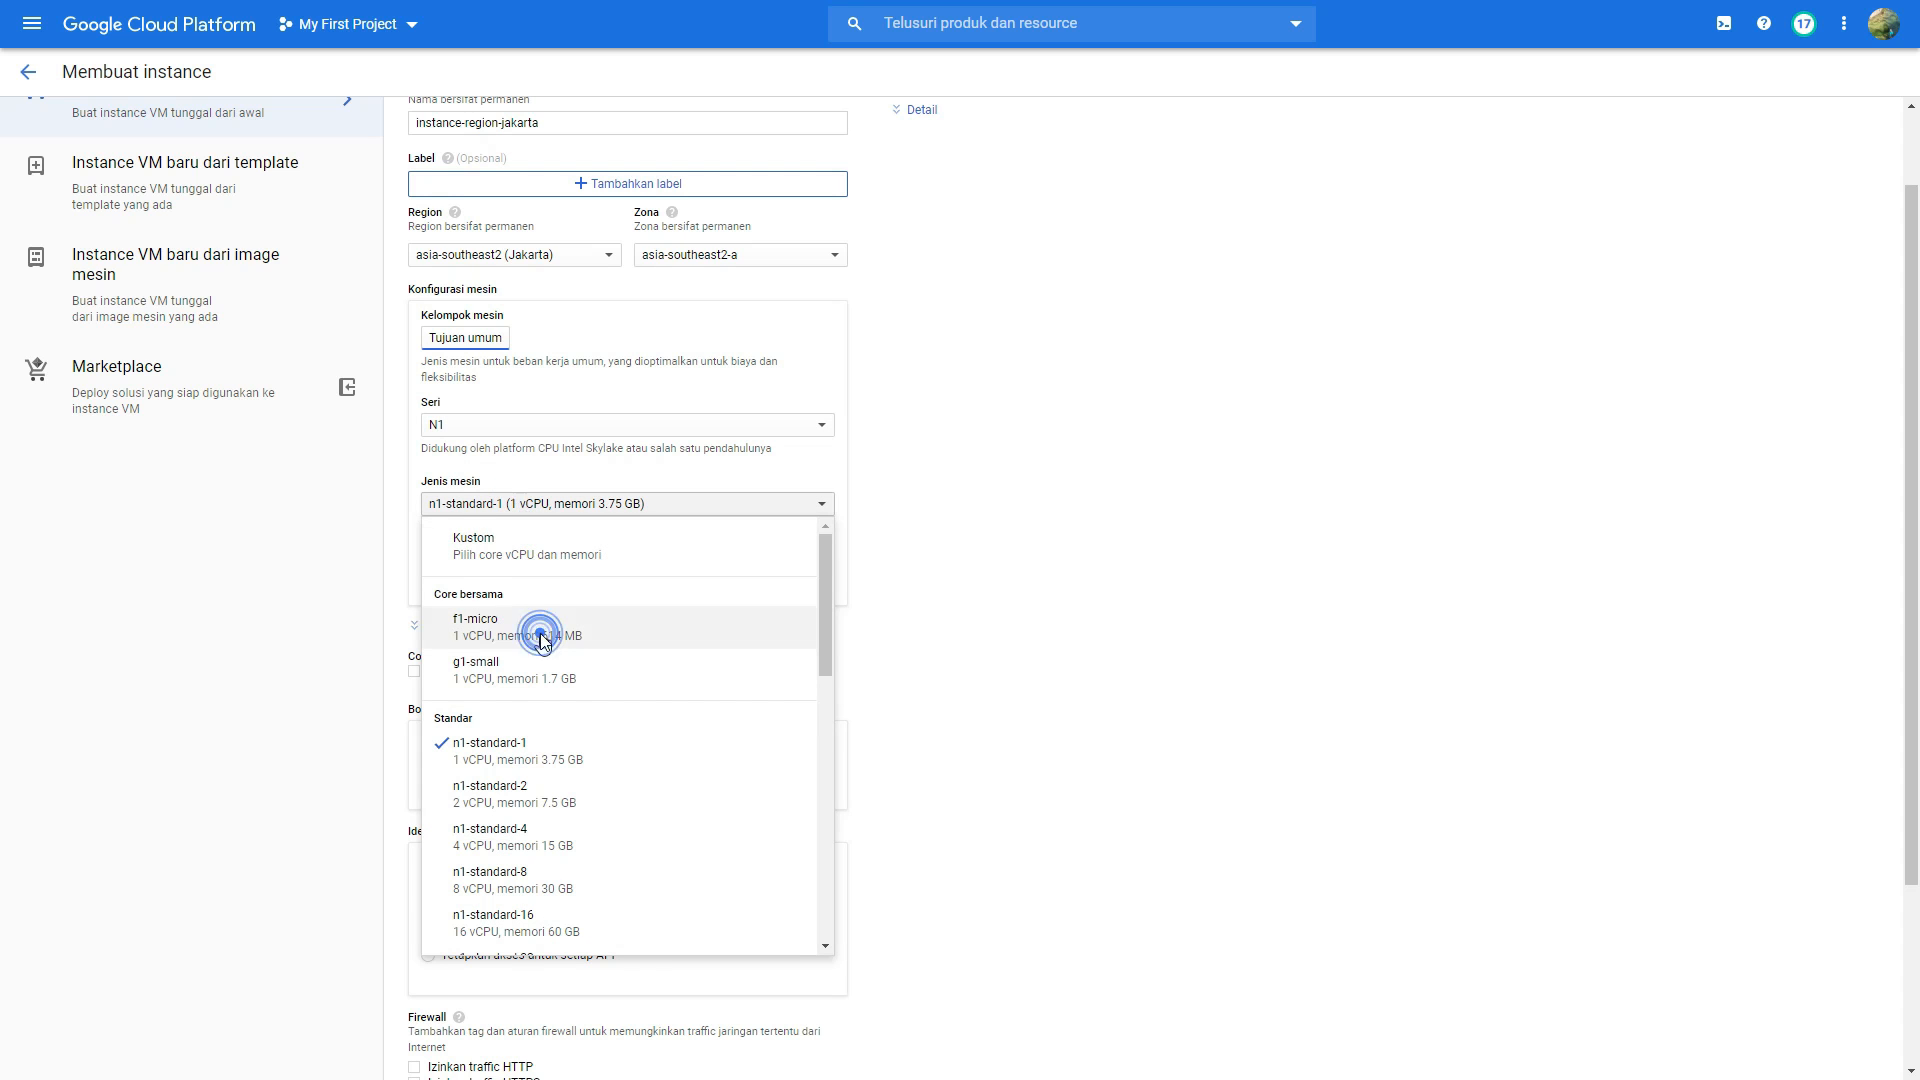
Step: Change the instance's boot disk to the existing disk disk-region-jakarta
scroll(582, 605, "down", 1)
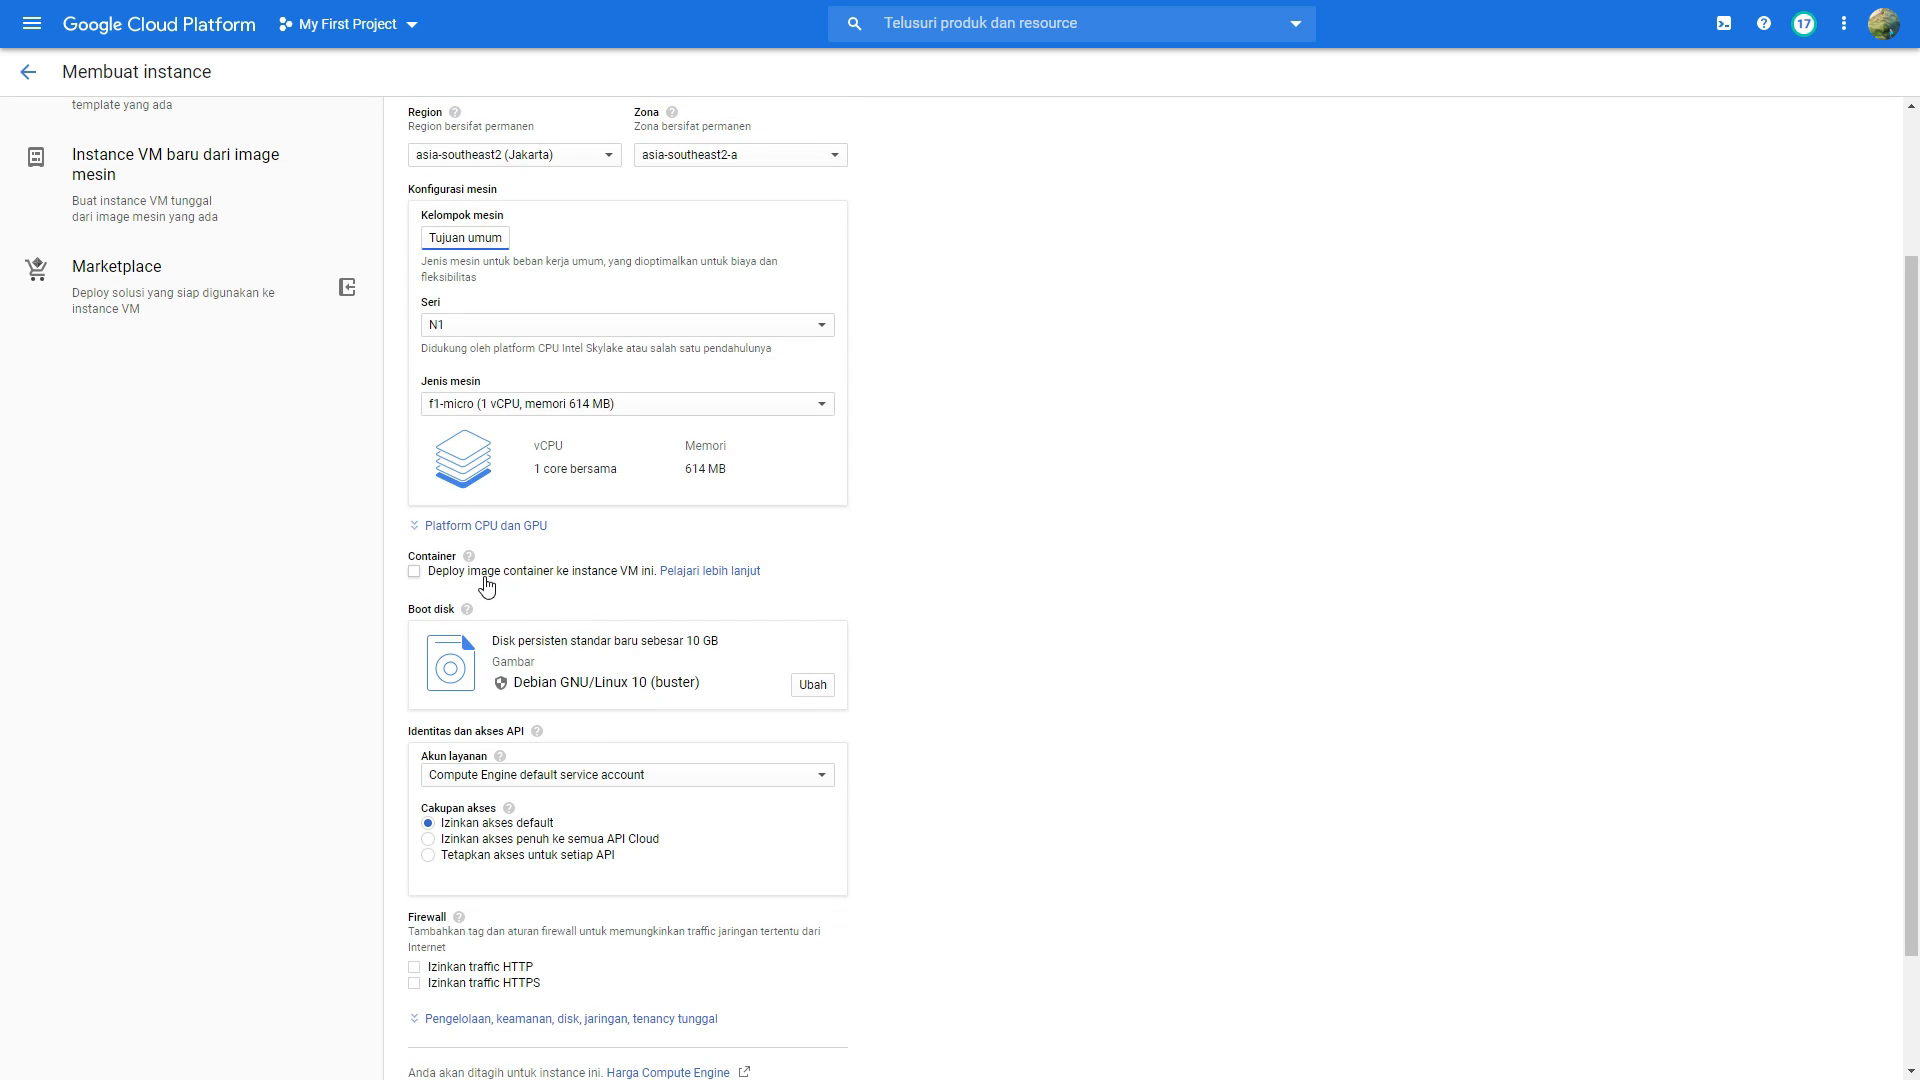
scroll(662, 585, "down", 1)
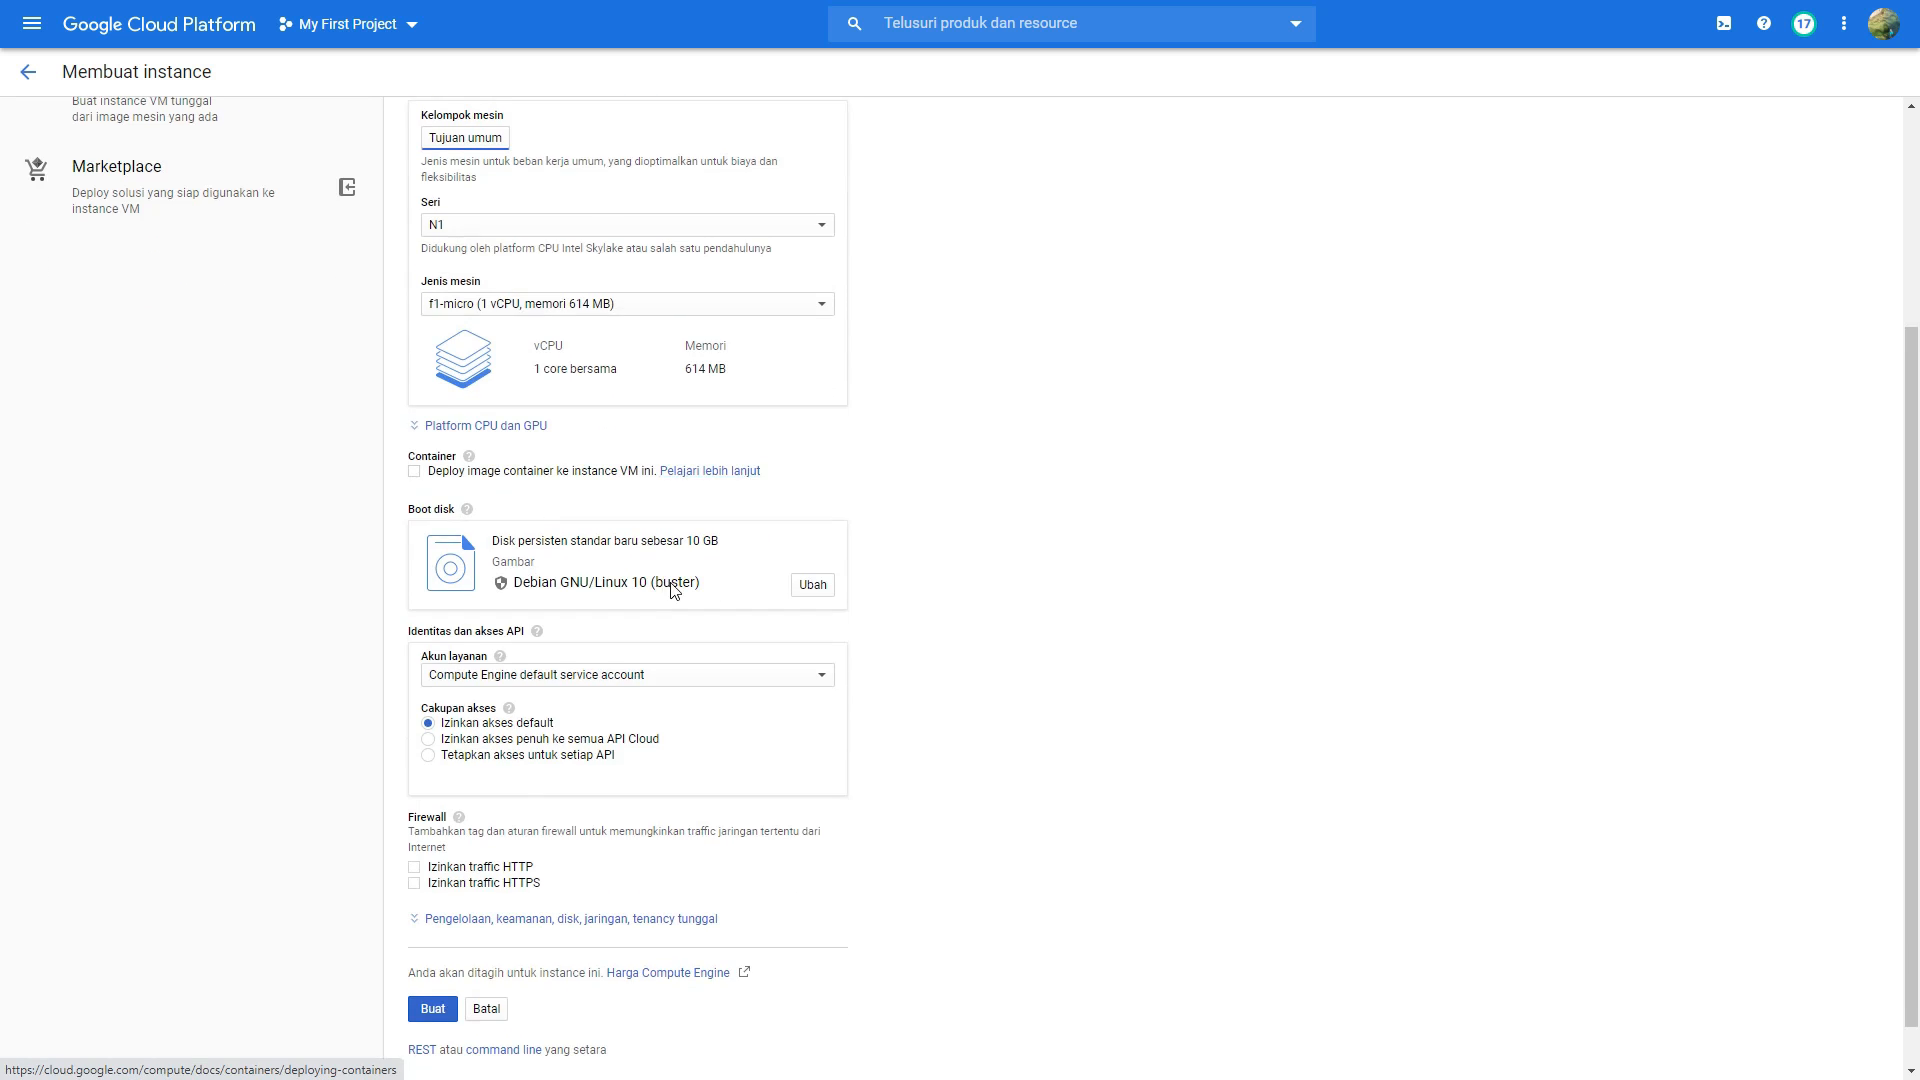
left_click(811, 586)
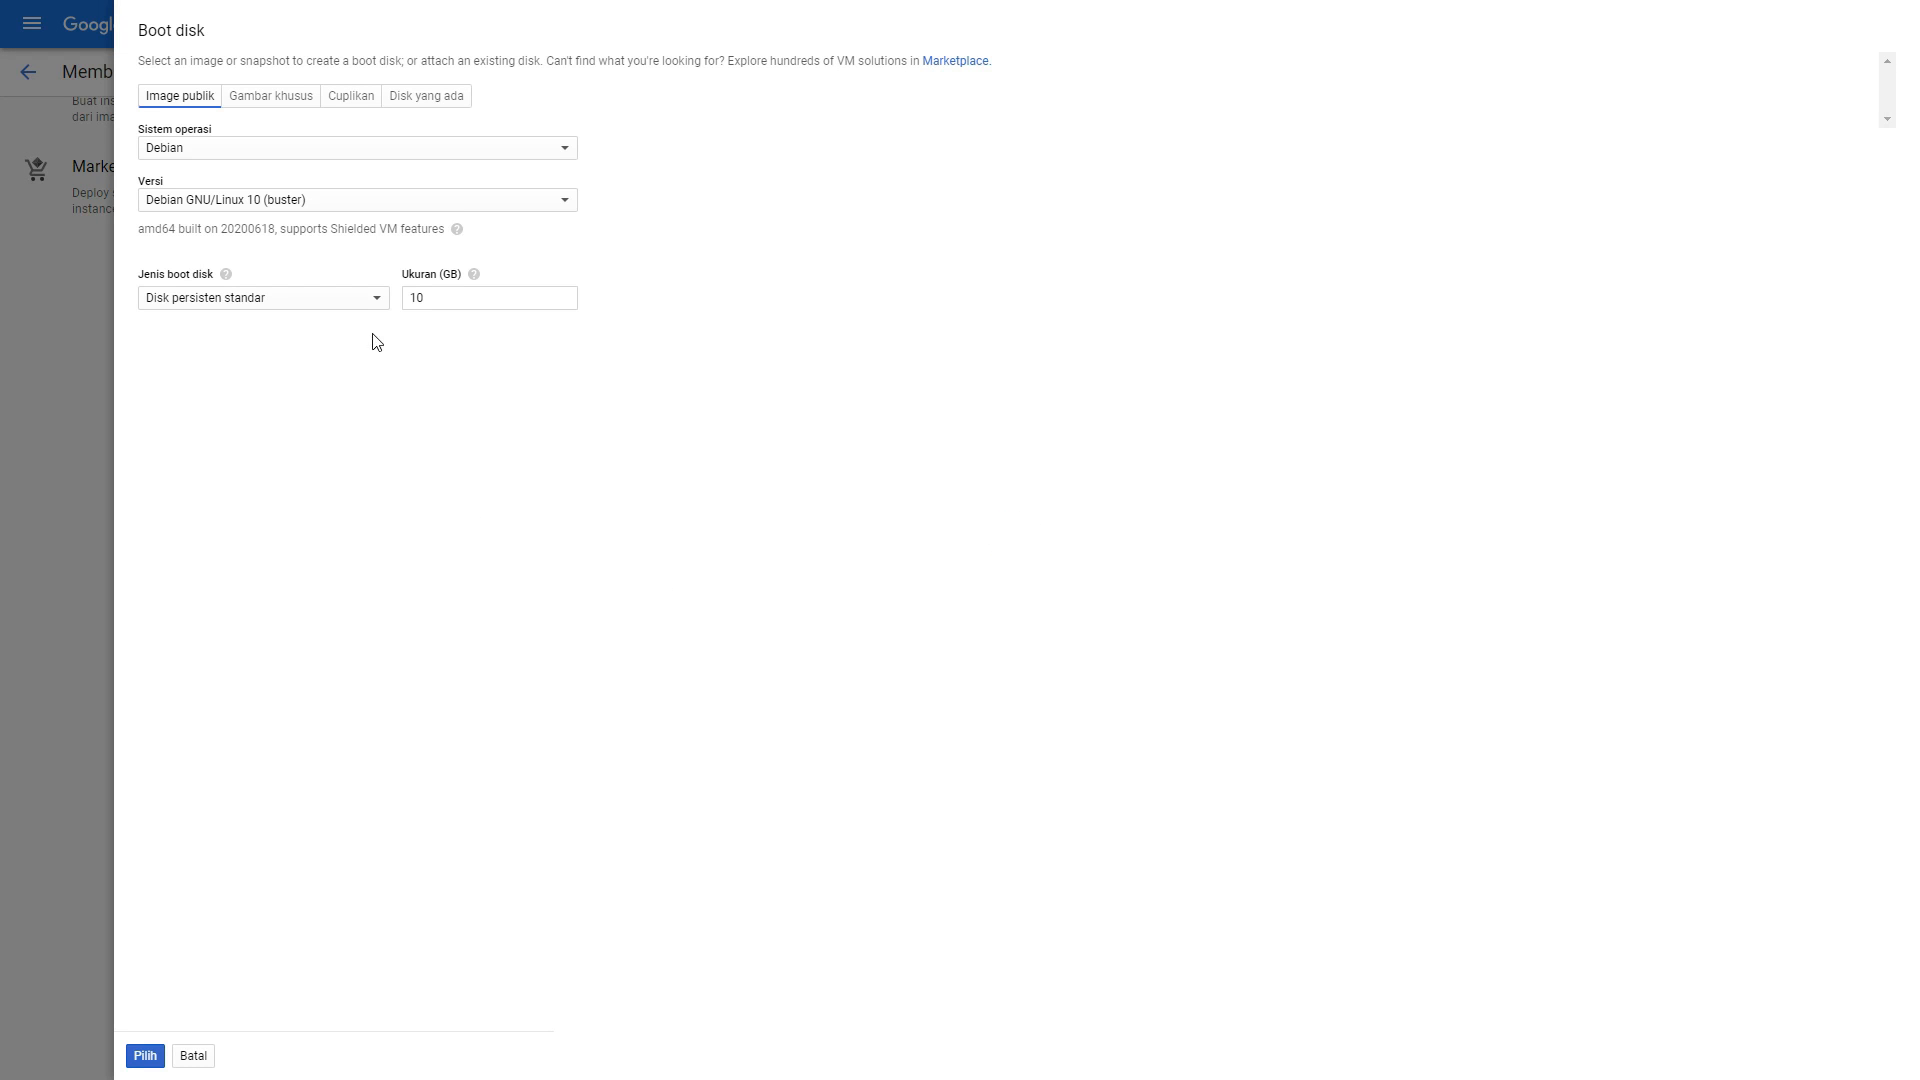
left_click(415, 104)
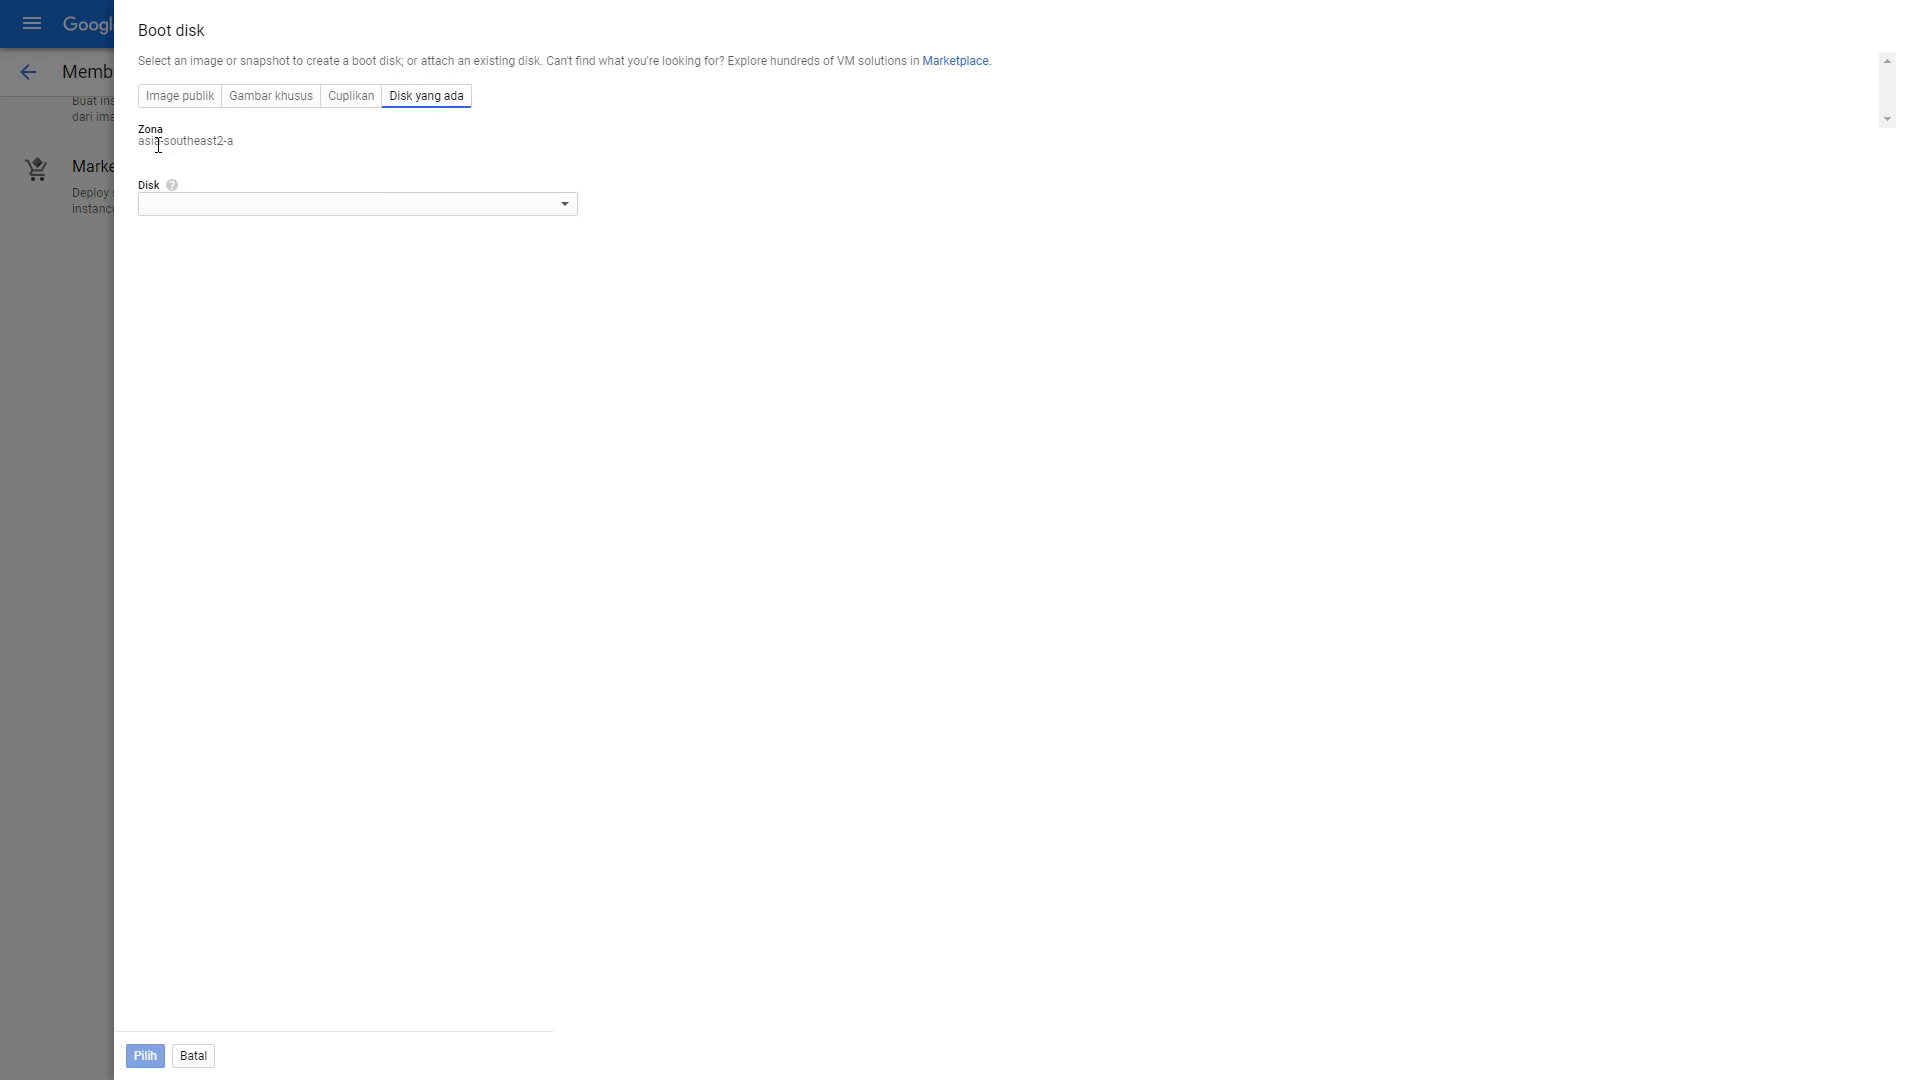
left_click(227, 200)
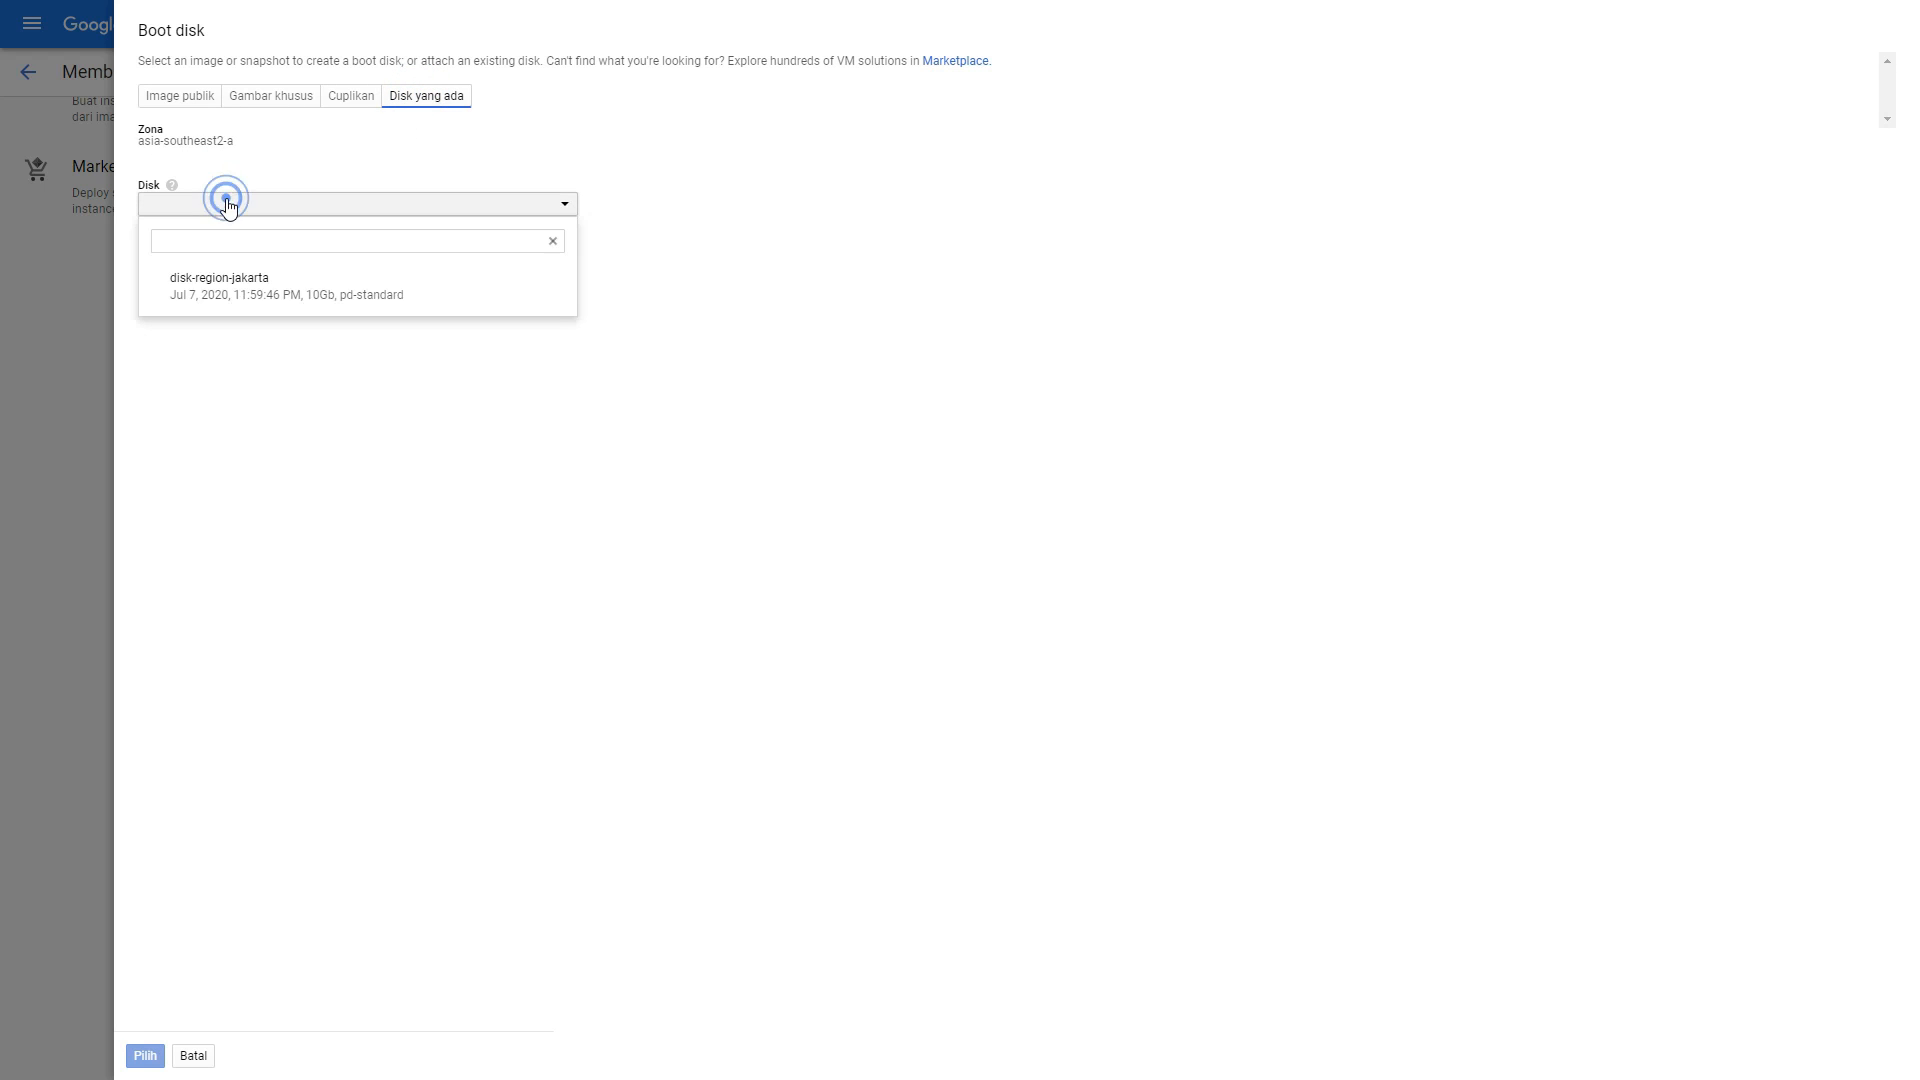
left_click(236, 300)
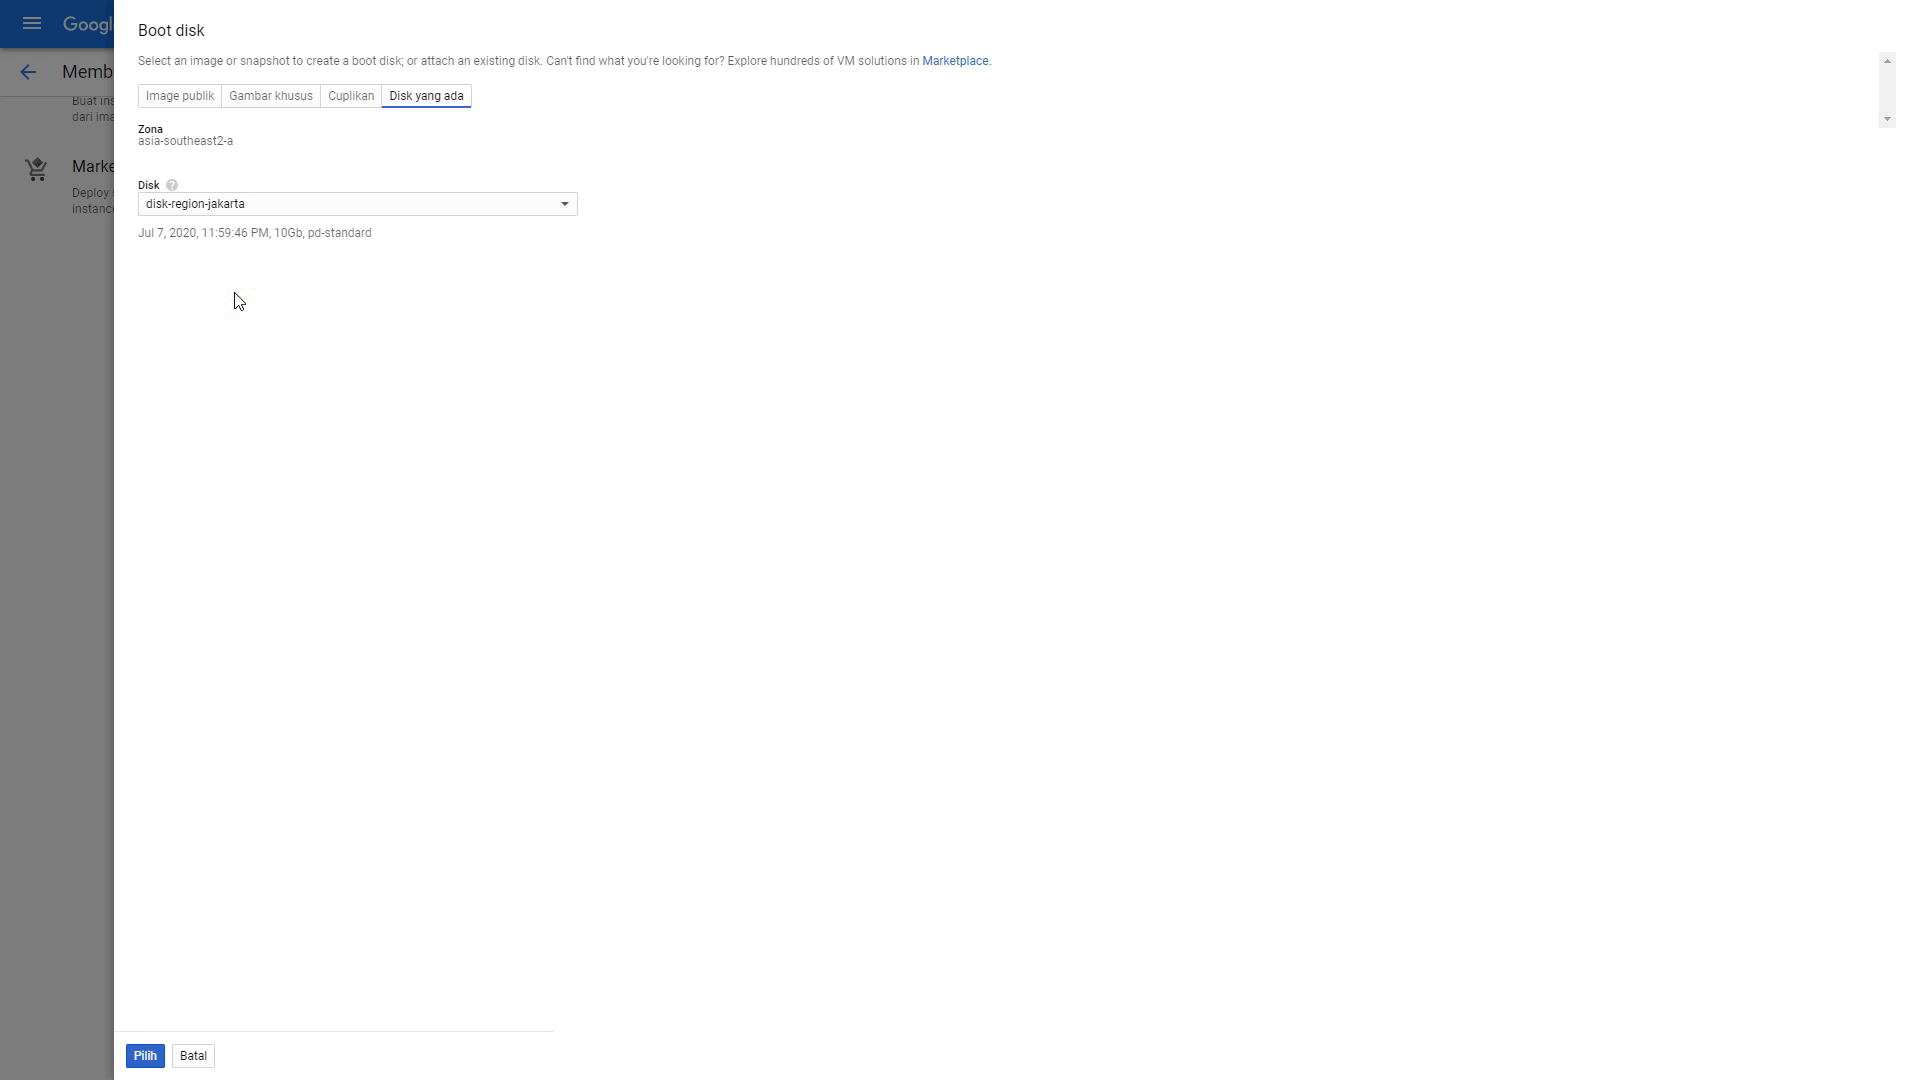
left_click(148, 1055)
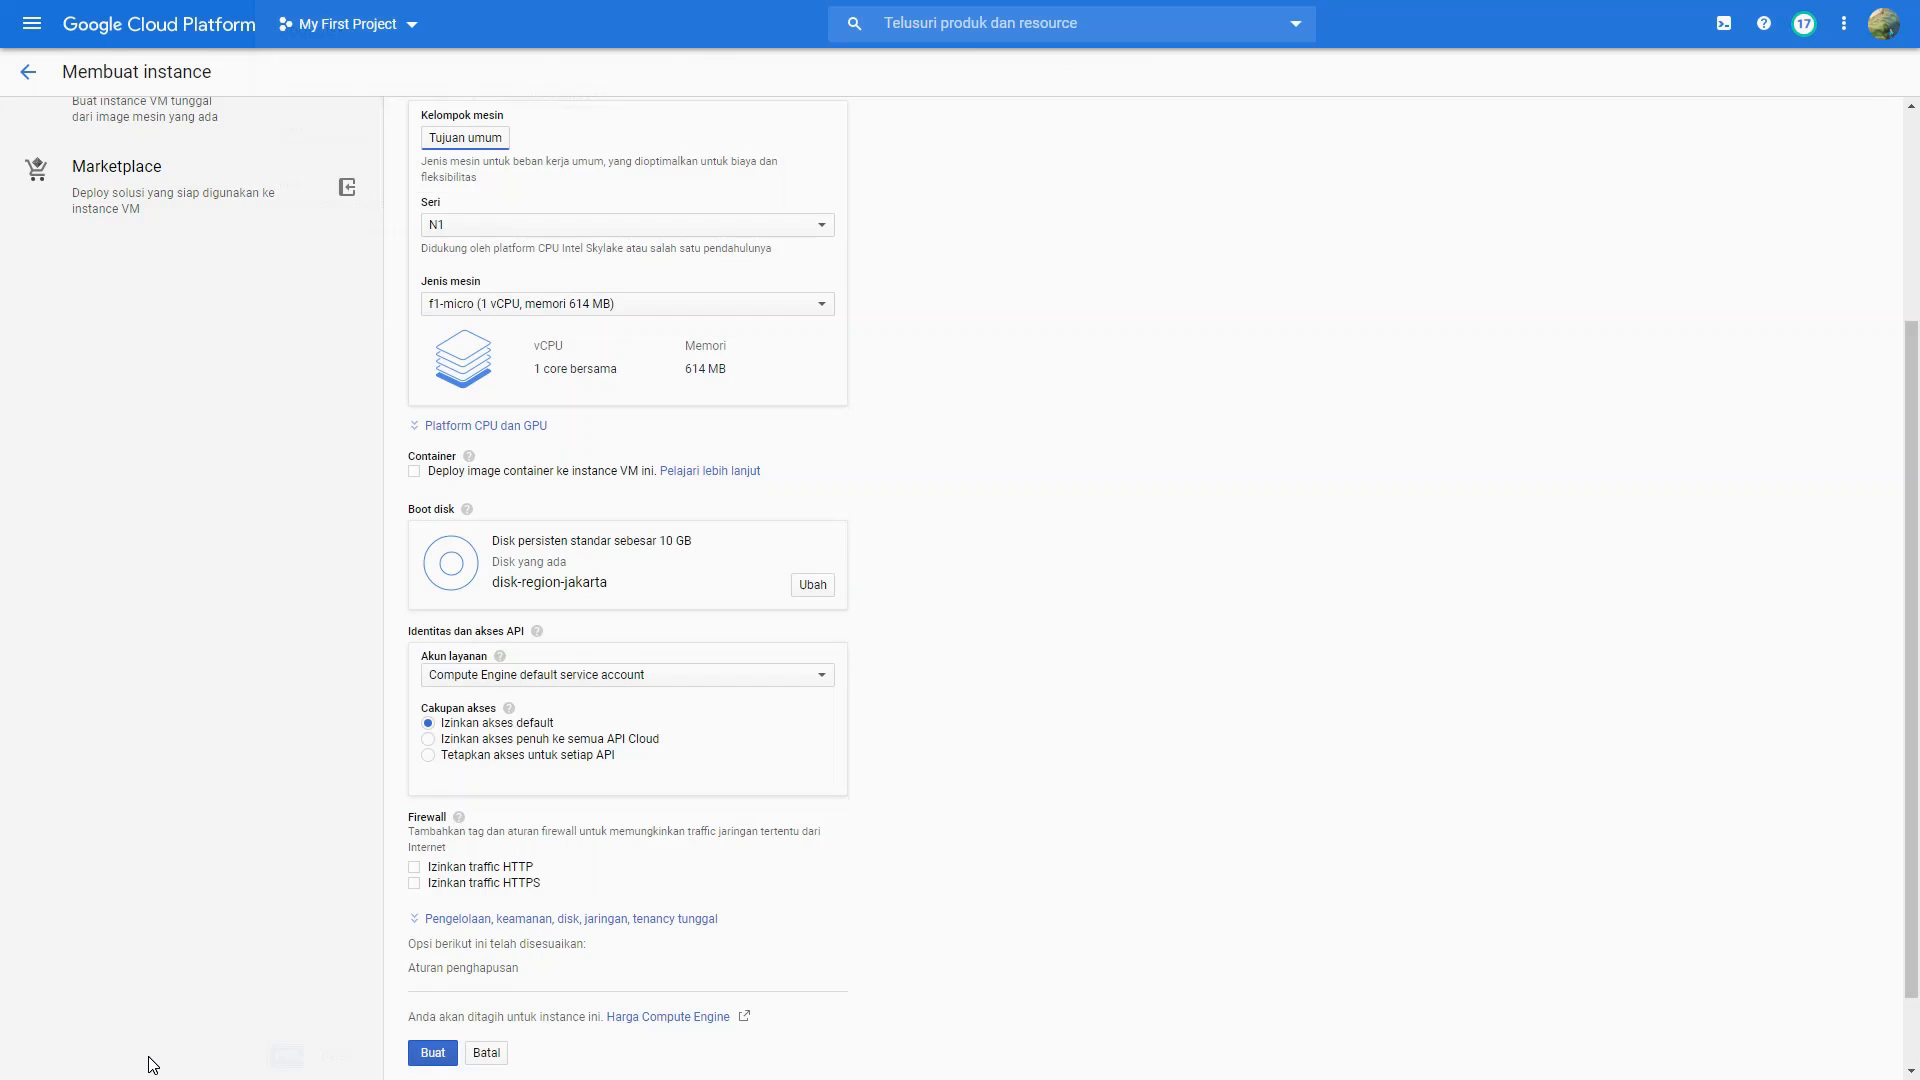
Step: Allow HTTP and HTTPS traffic through the firewall and create the instance
scroll(555, 798, "down", 2)
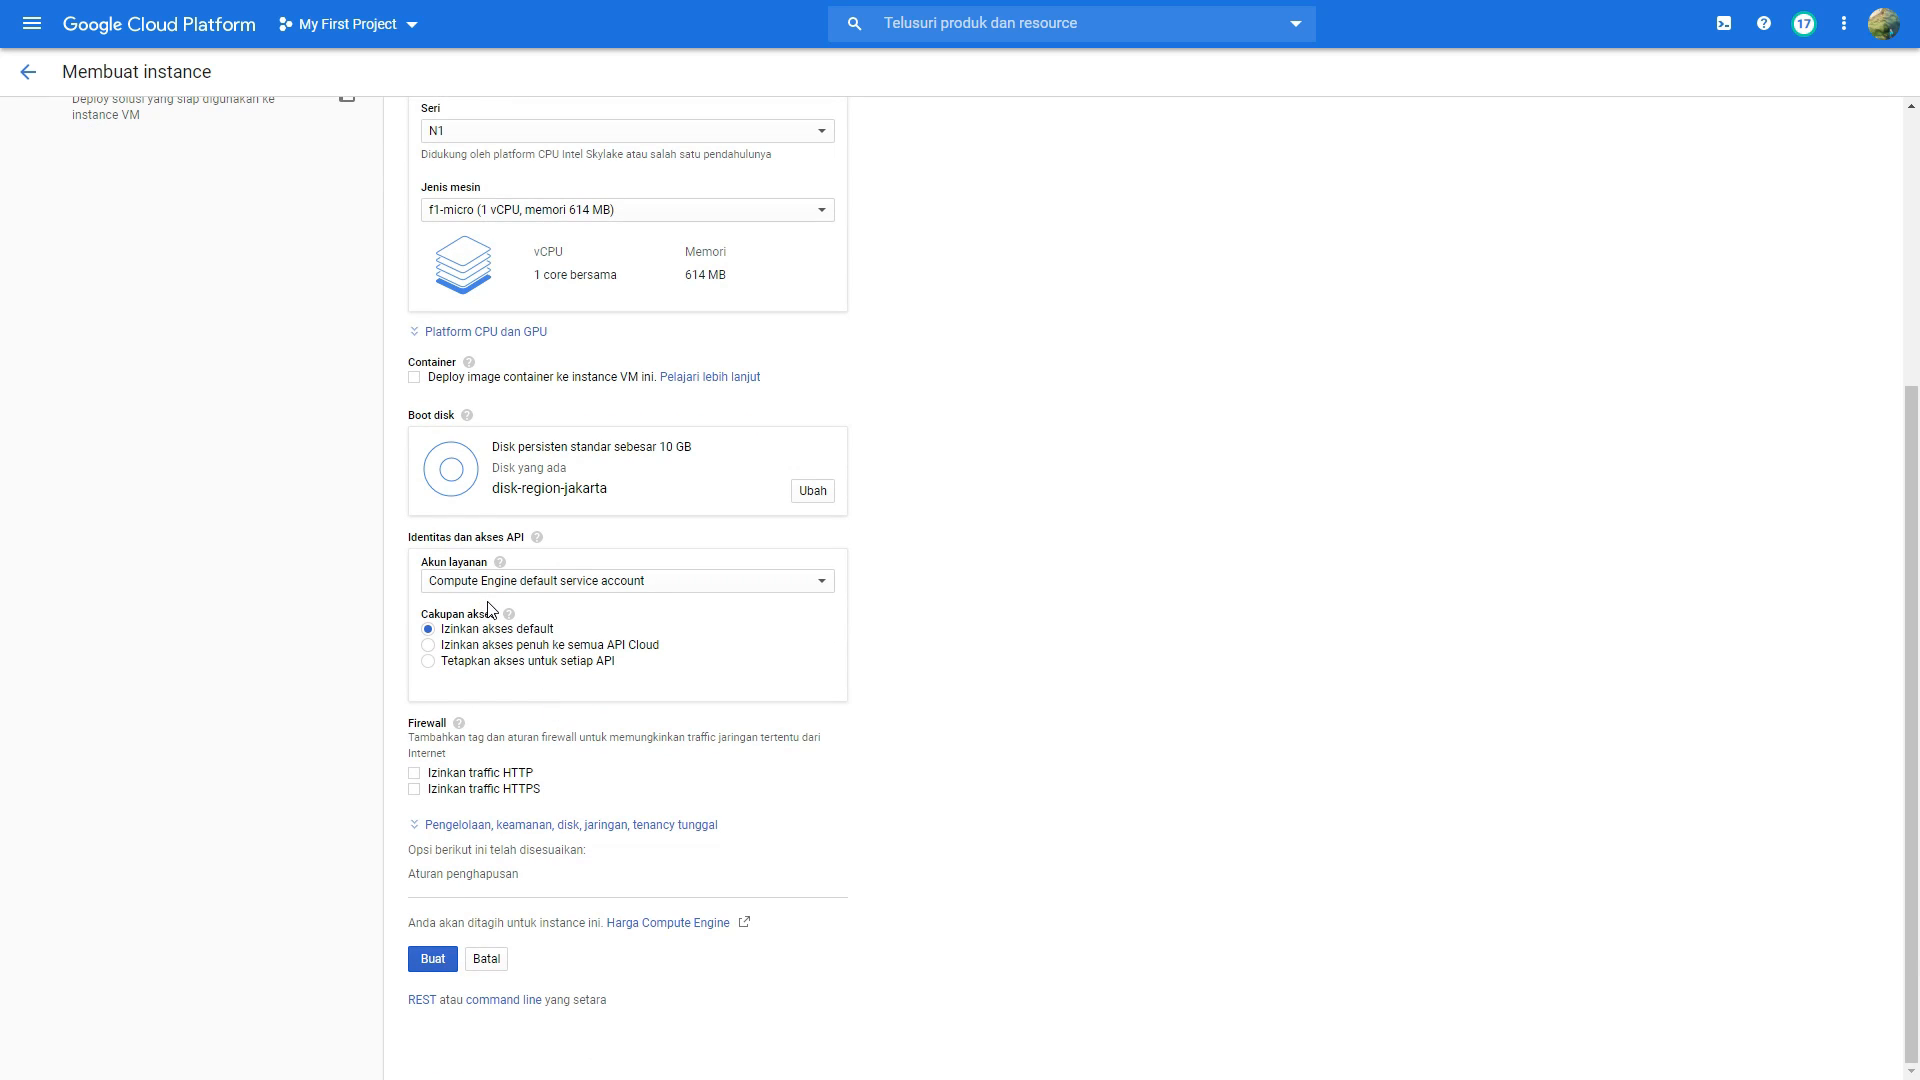
left_click(415, 774)
left_click(415, 789)
left_click(437, 969)
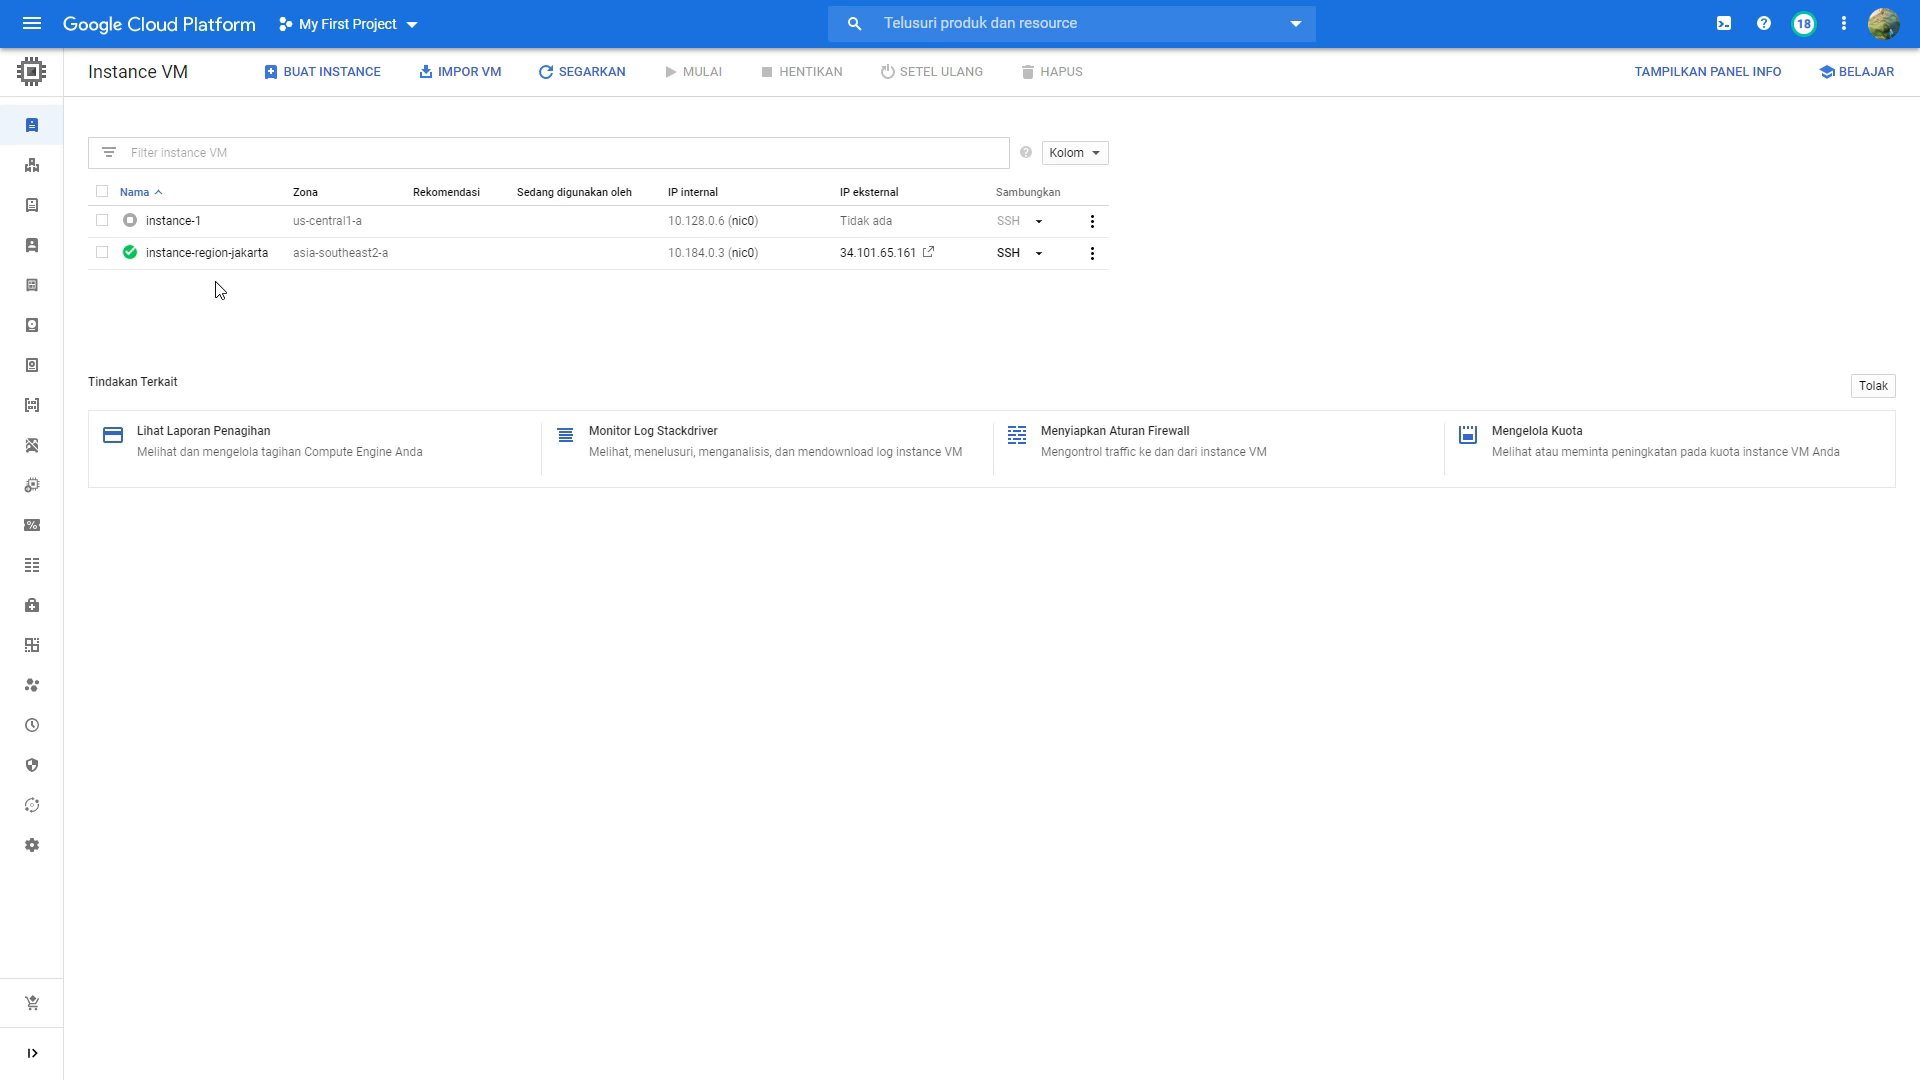
Step: Open instance-region-jakarta for editing and expand the settings of its nic0 network interface
left_click(174, 248)
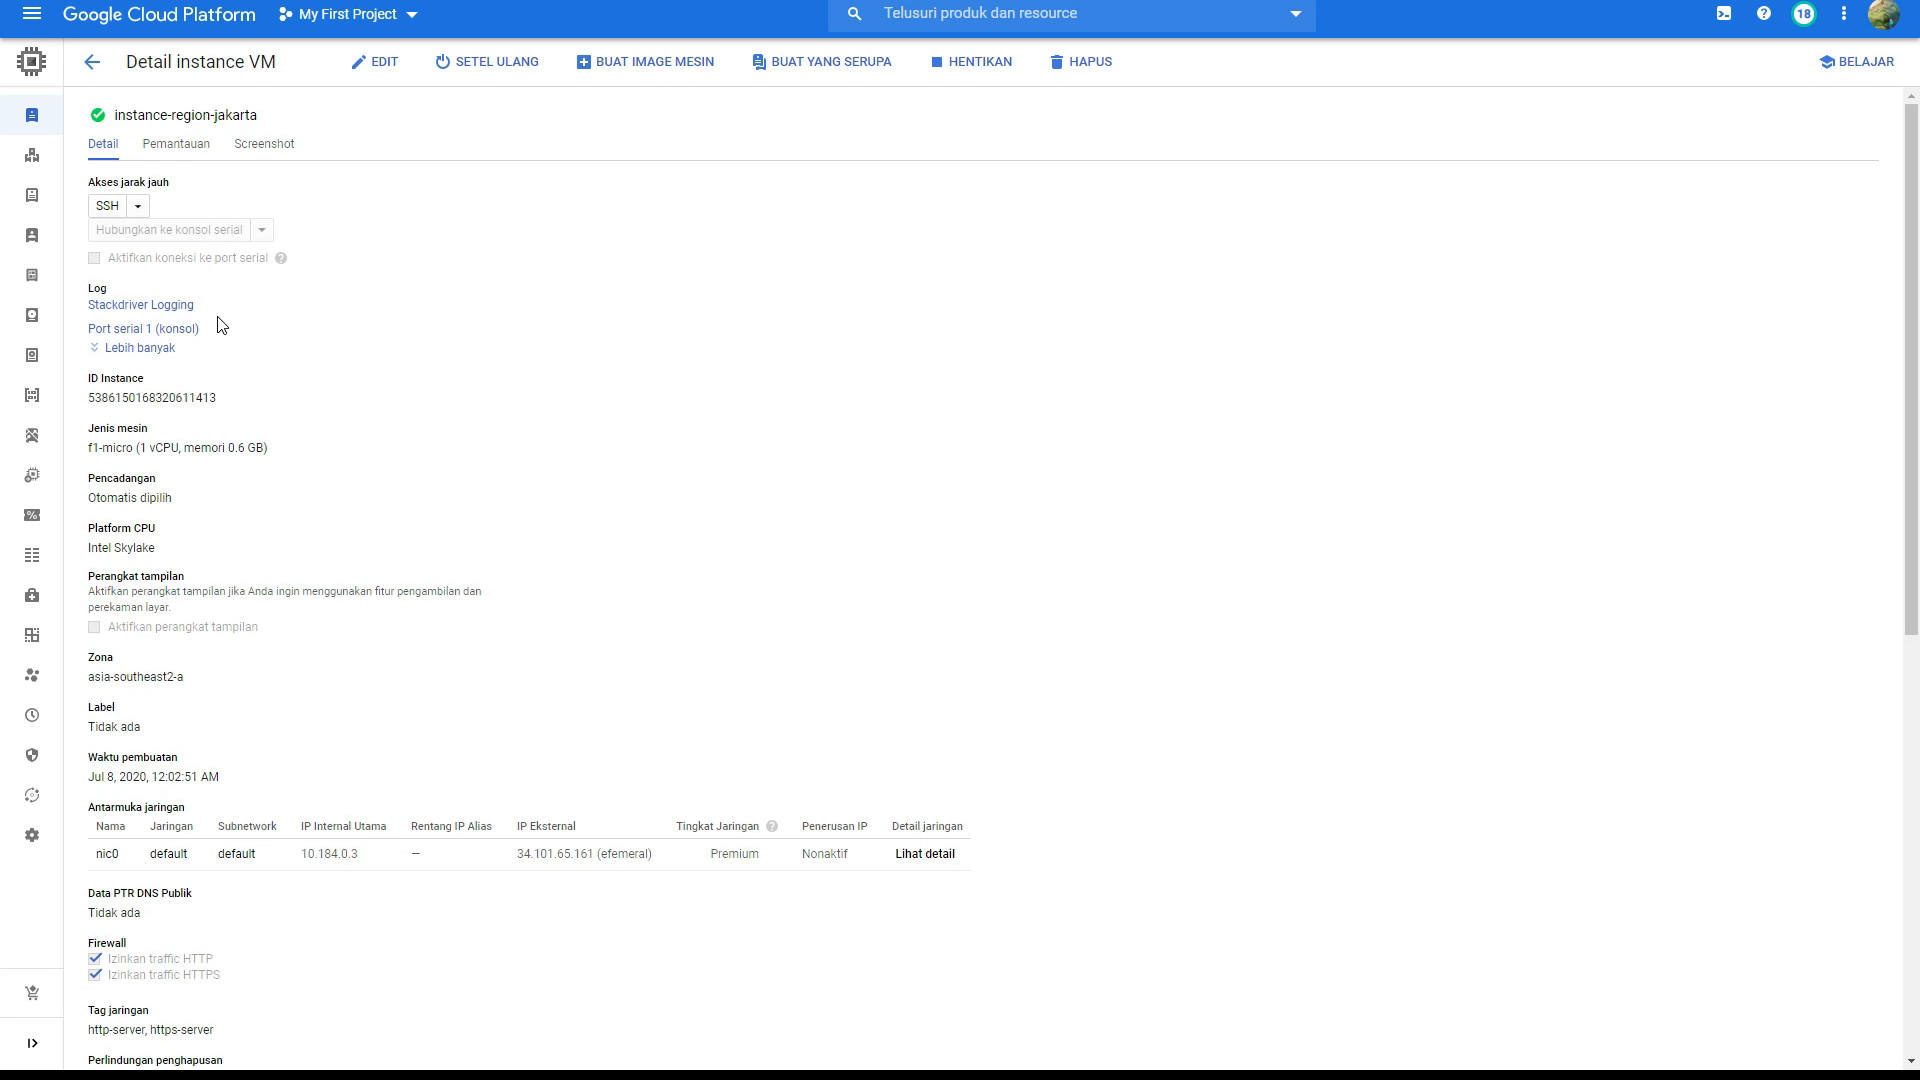
scroll(221, 325, "down", 3)
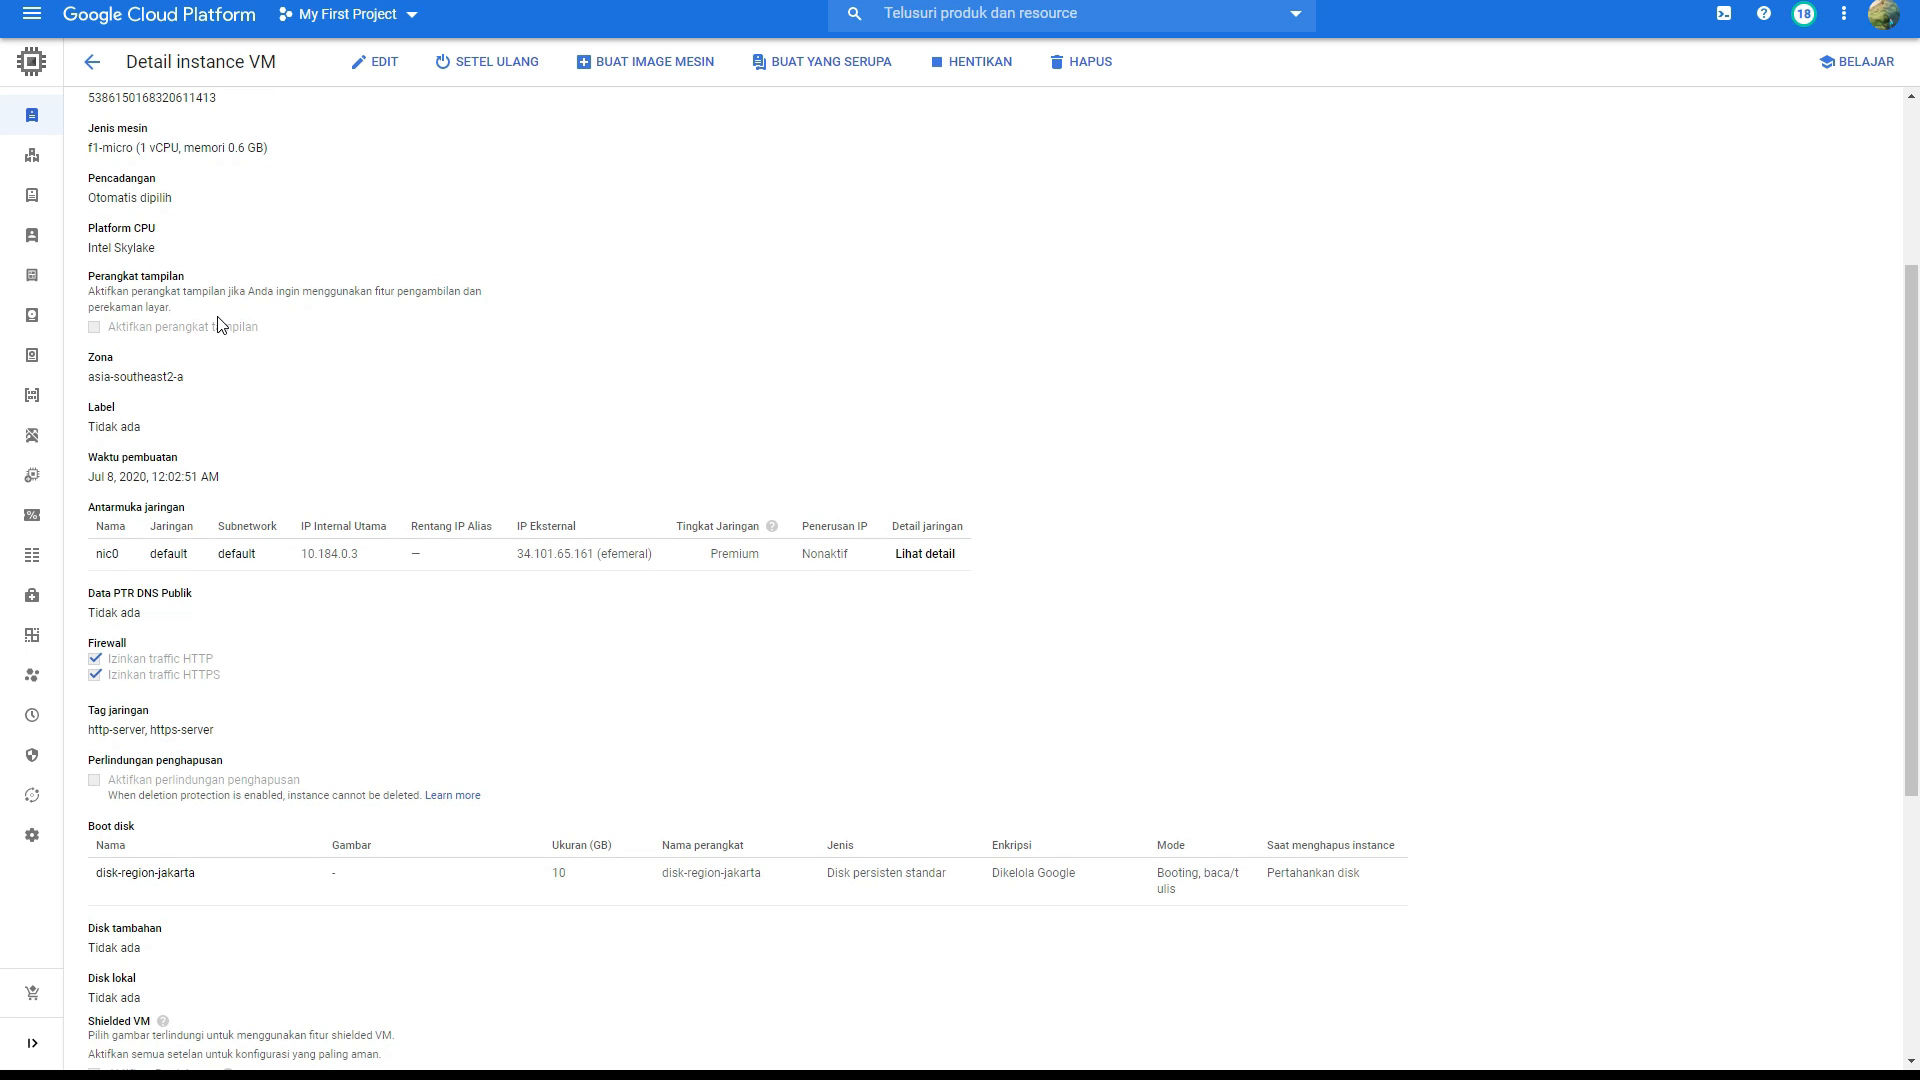
scroll(220, 325, "down", 2)
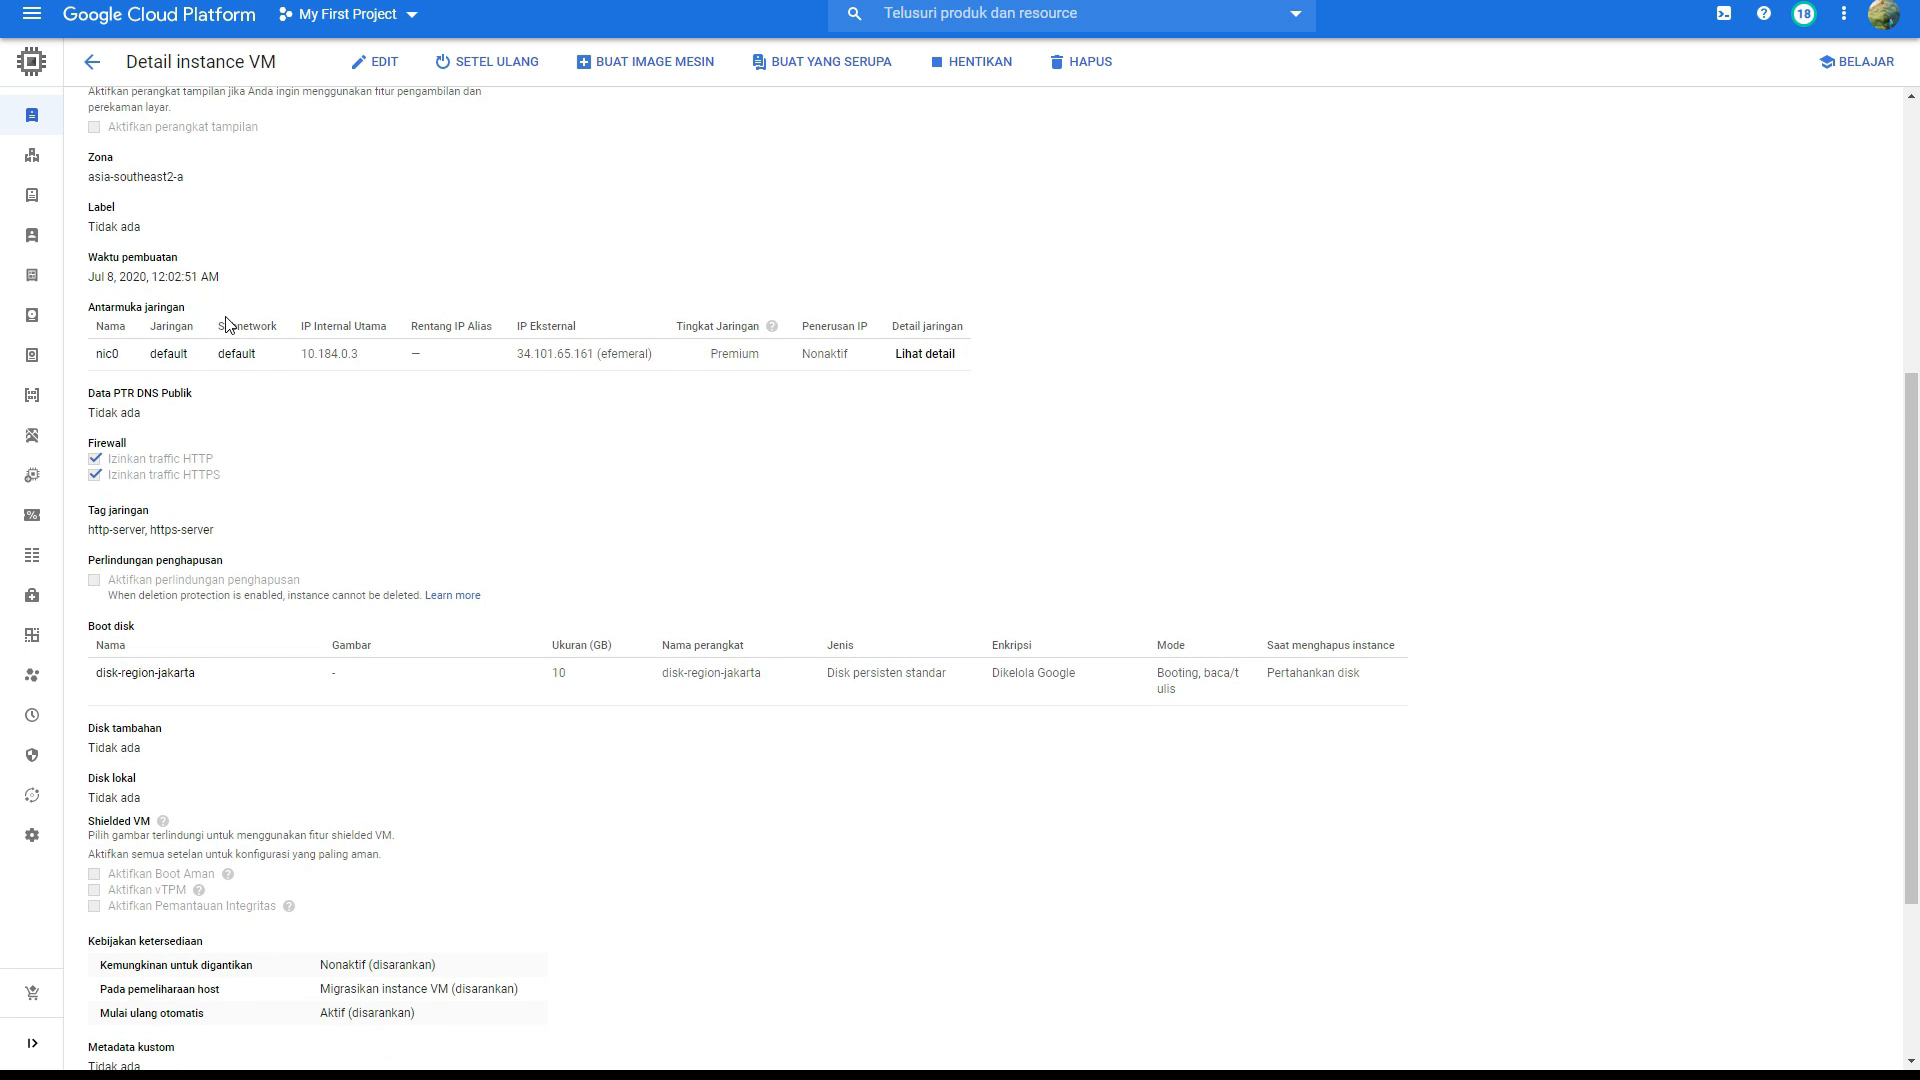
scroll(228, 325, "up", 5)
left_click(370, 64)
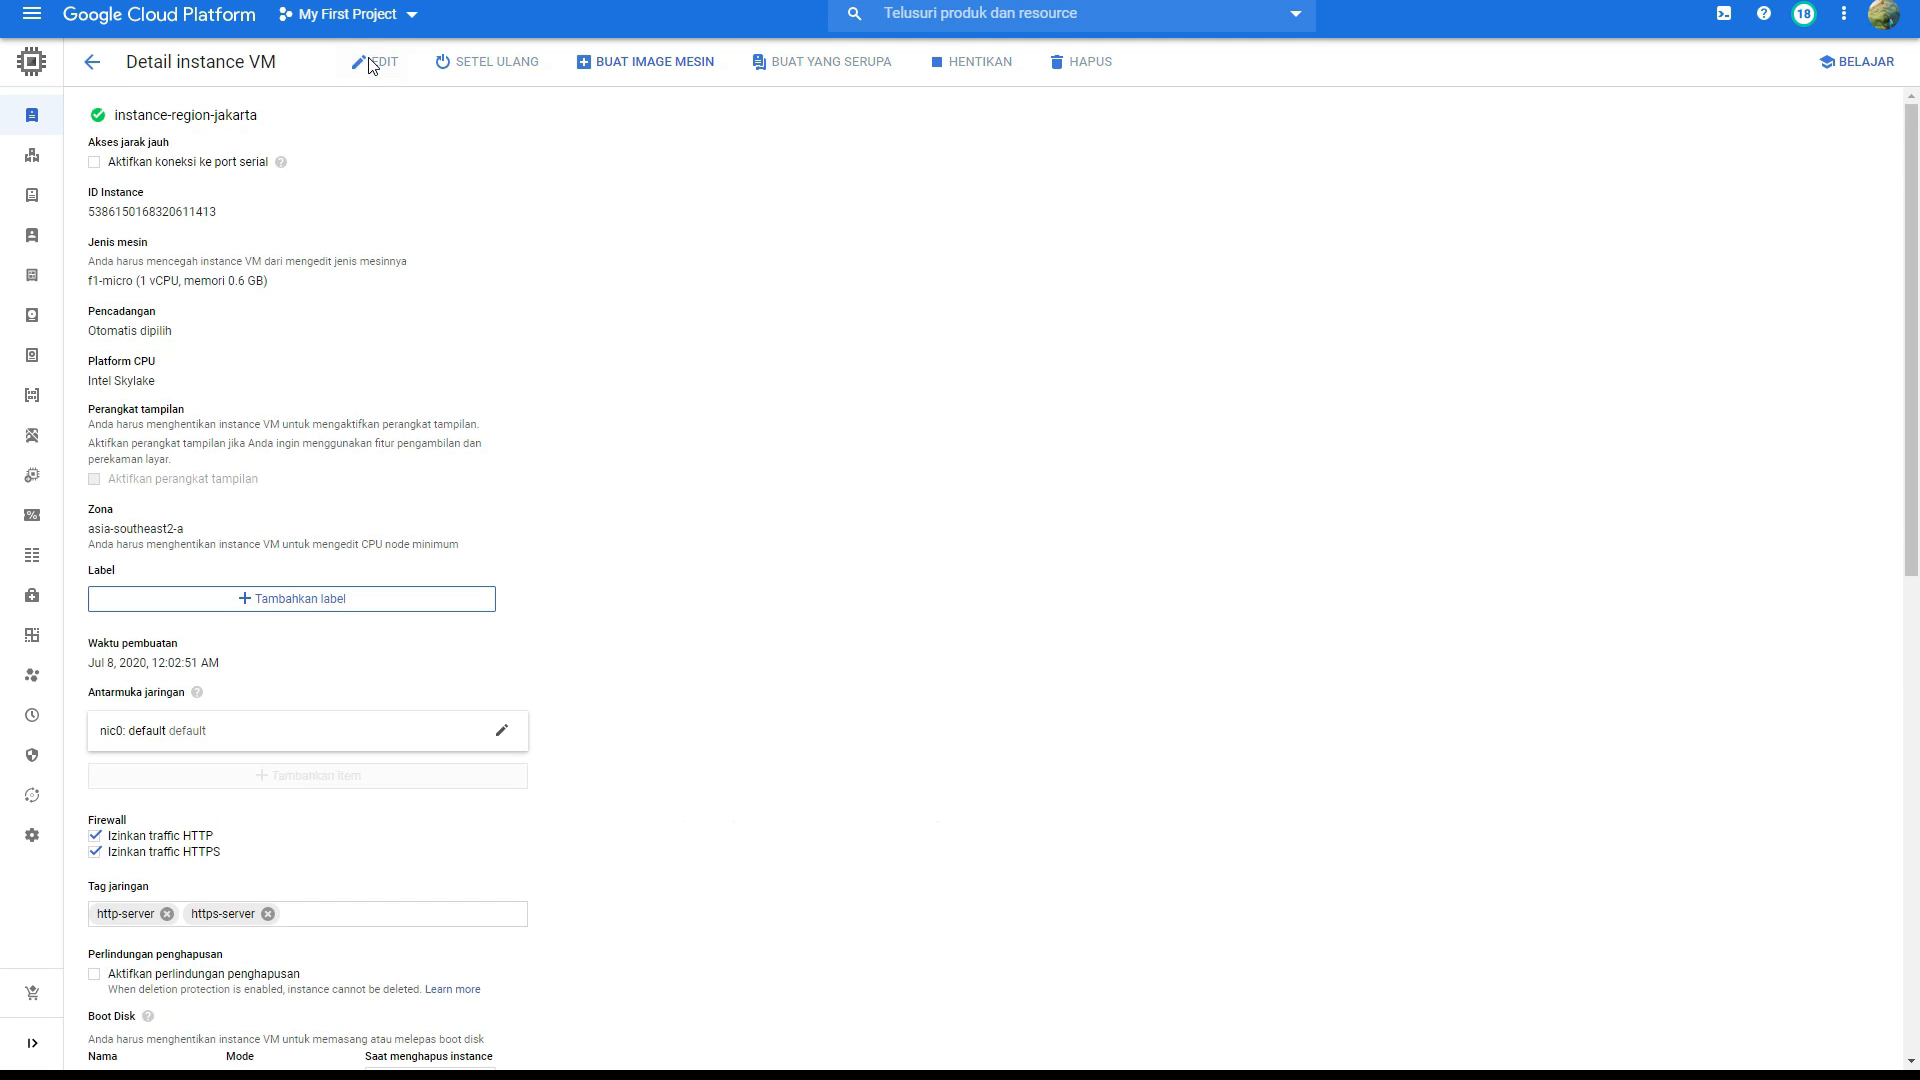
scroll(352, 263, "down", 6)
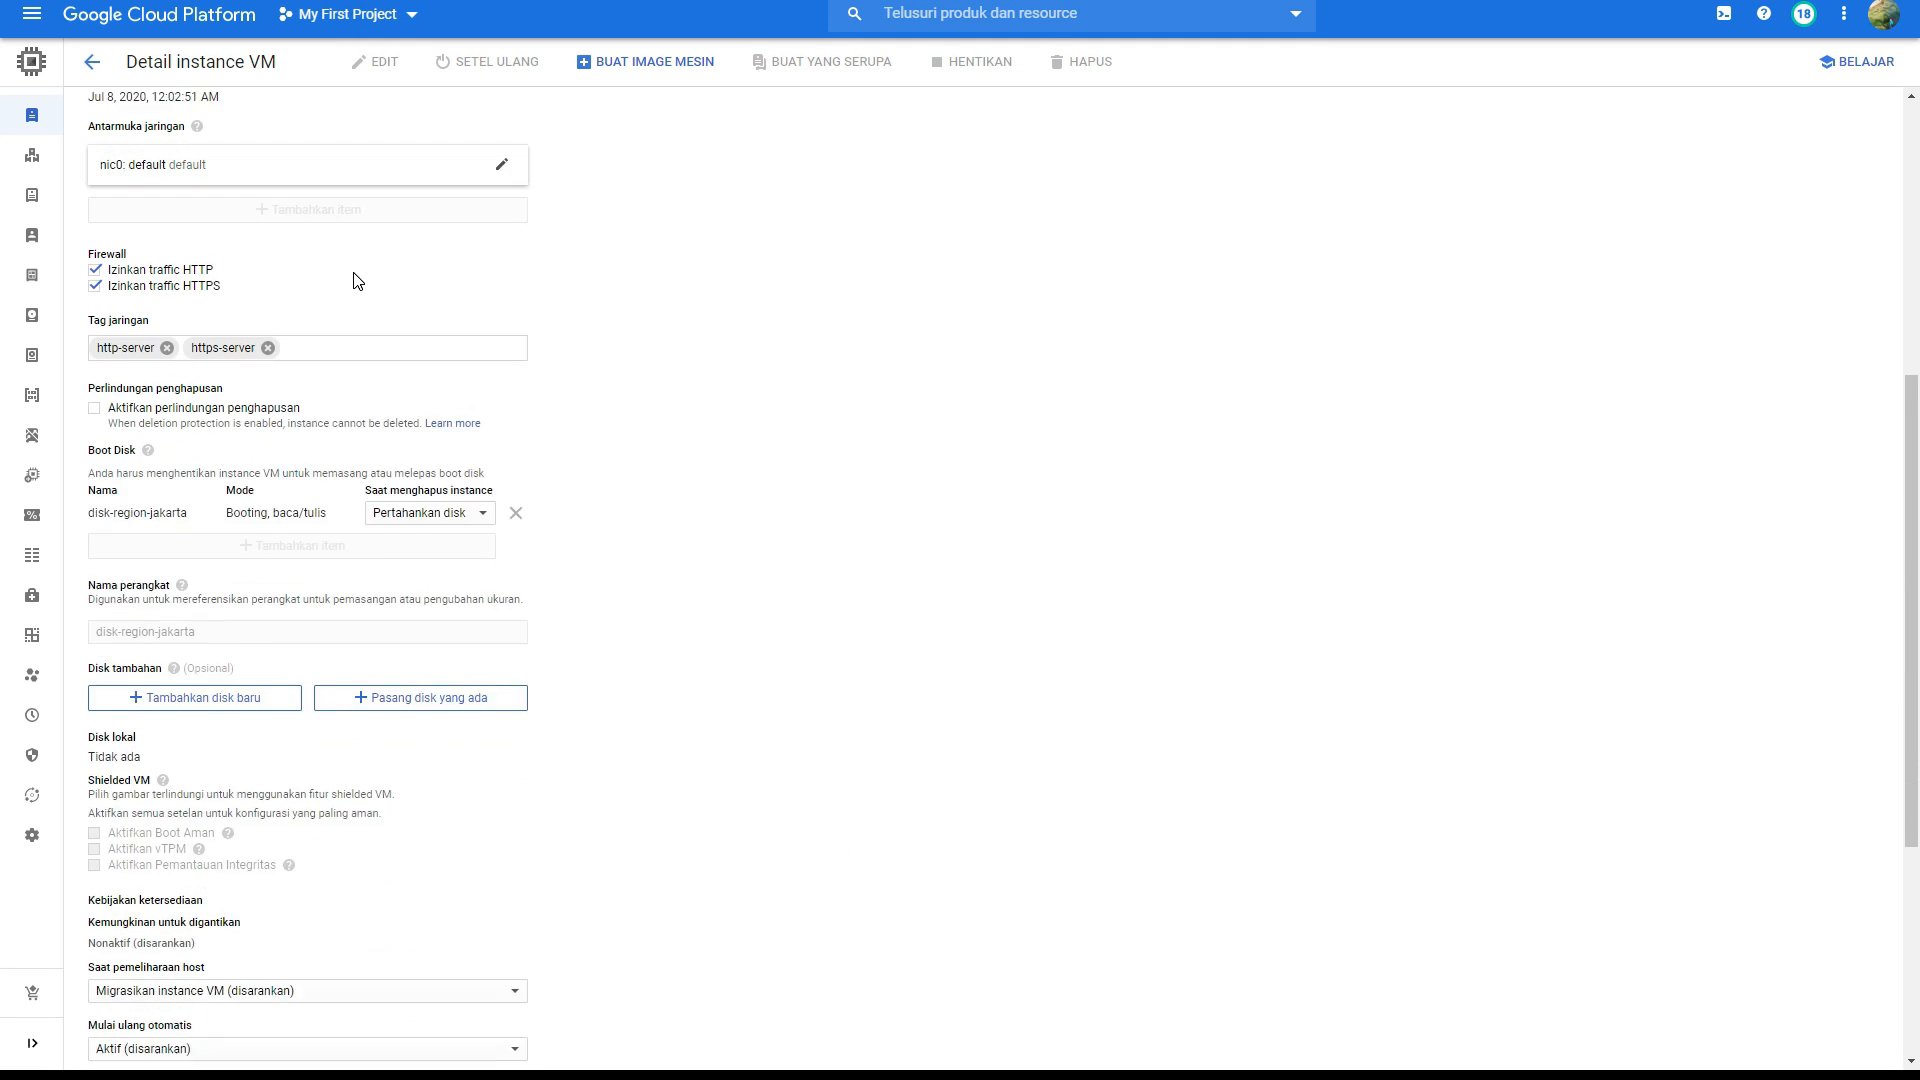
scroll(357, 281, "down", 2)
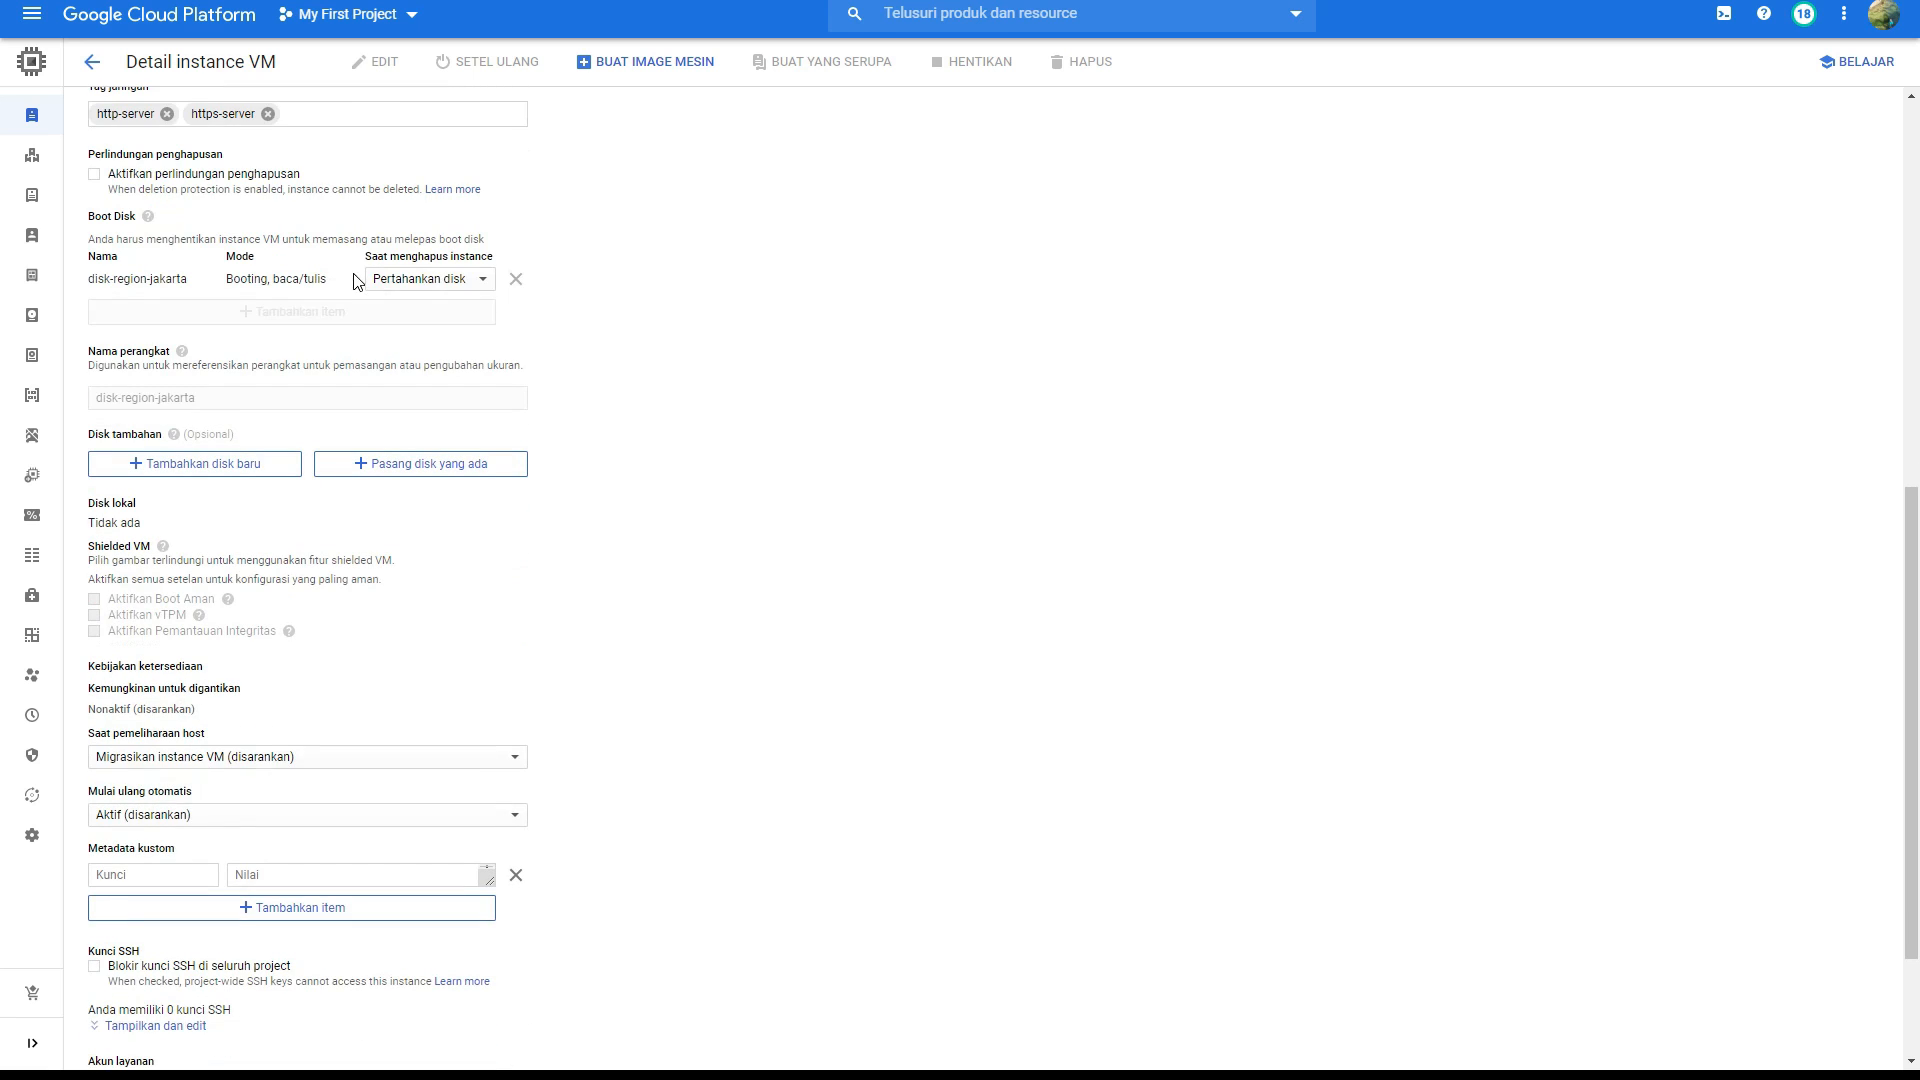
scroll(362, 291, "down", 1)
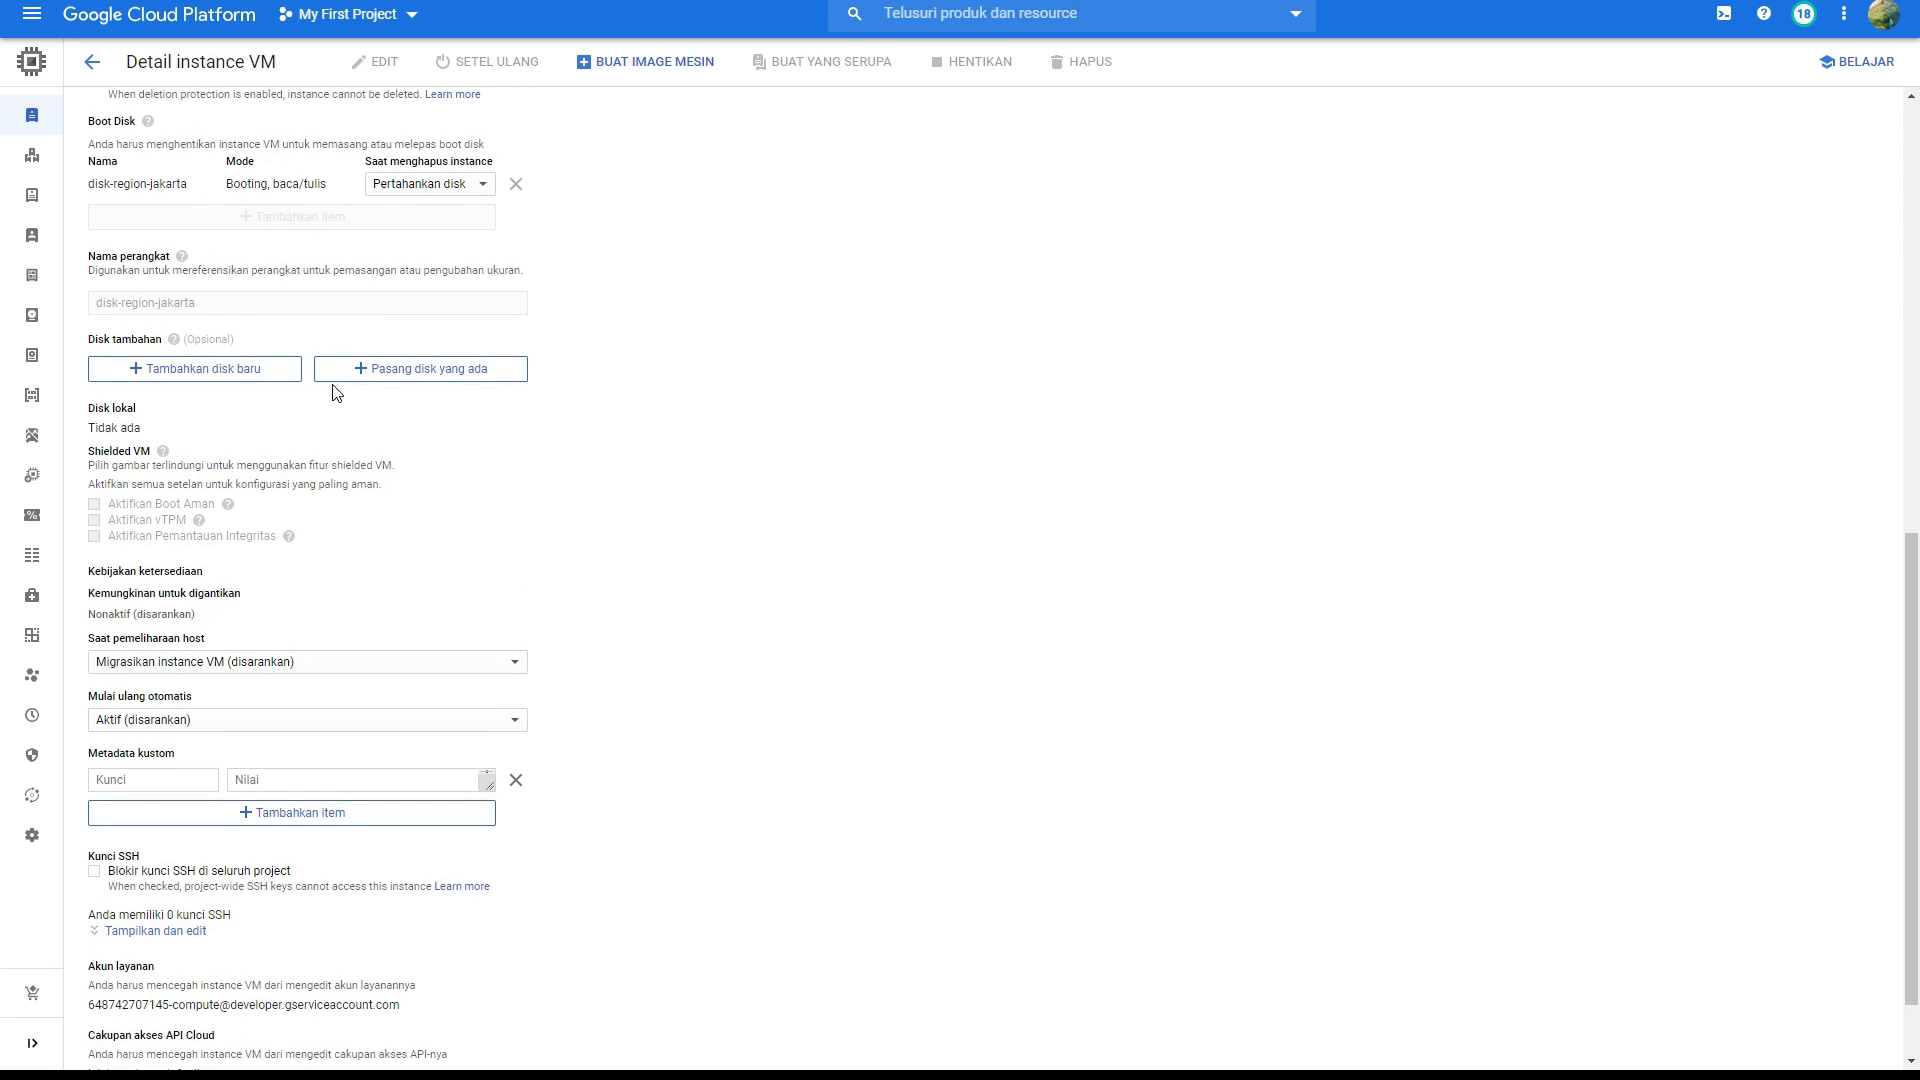
scroll(337, 392, "up", 2)
scroll(334, 390, "up", 4)
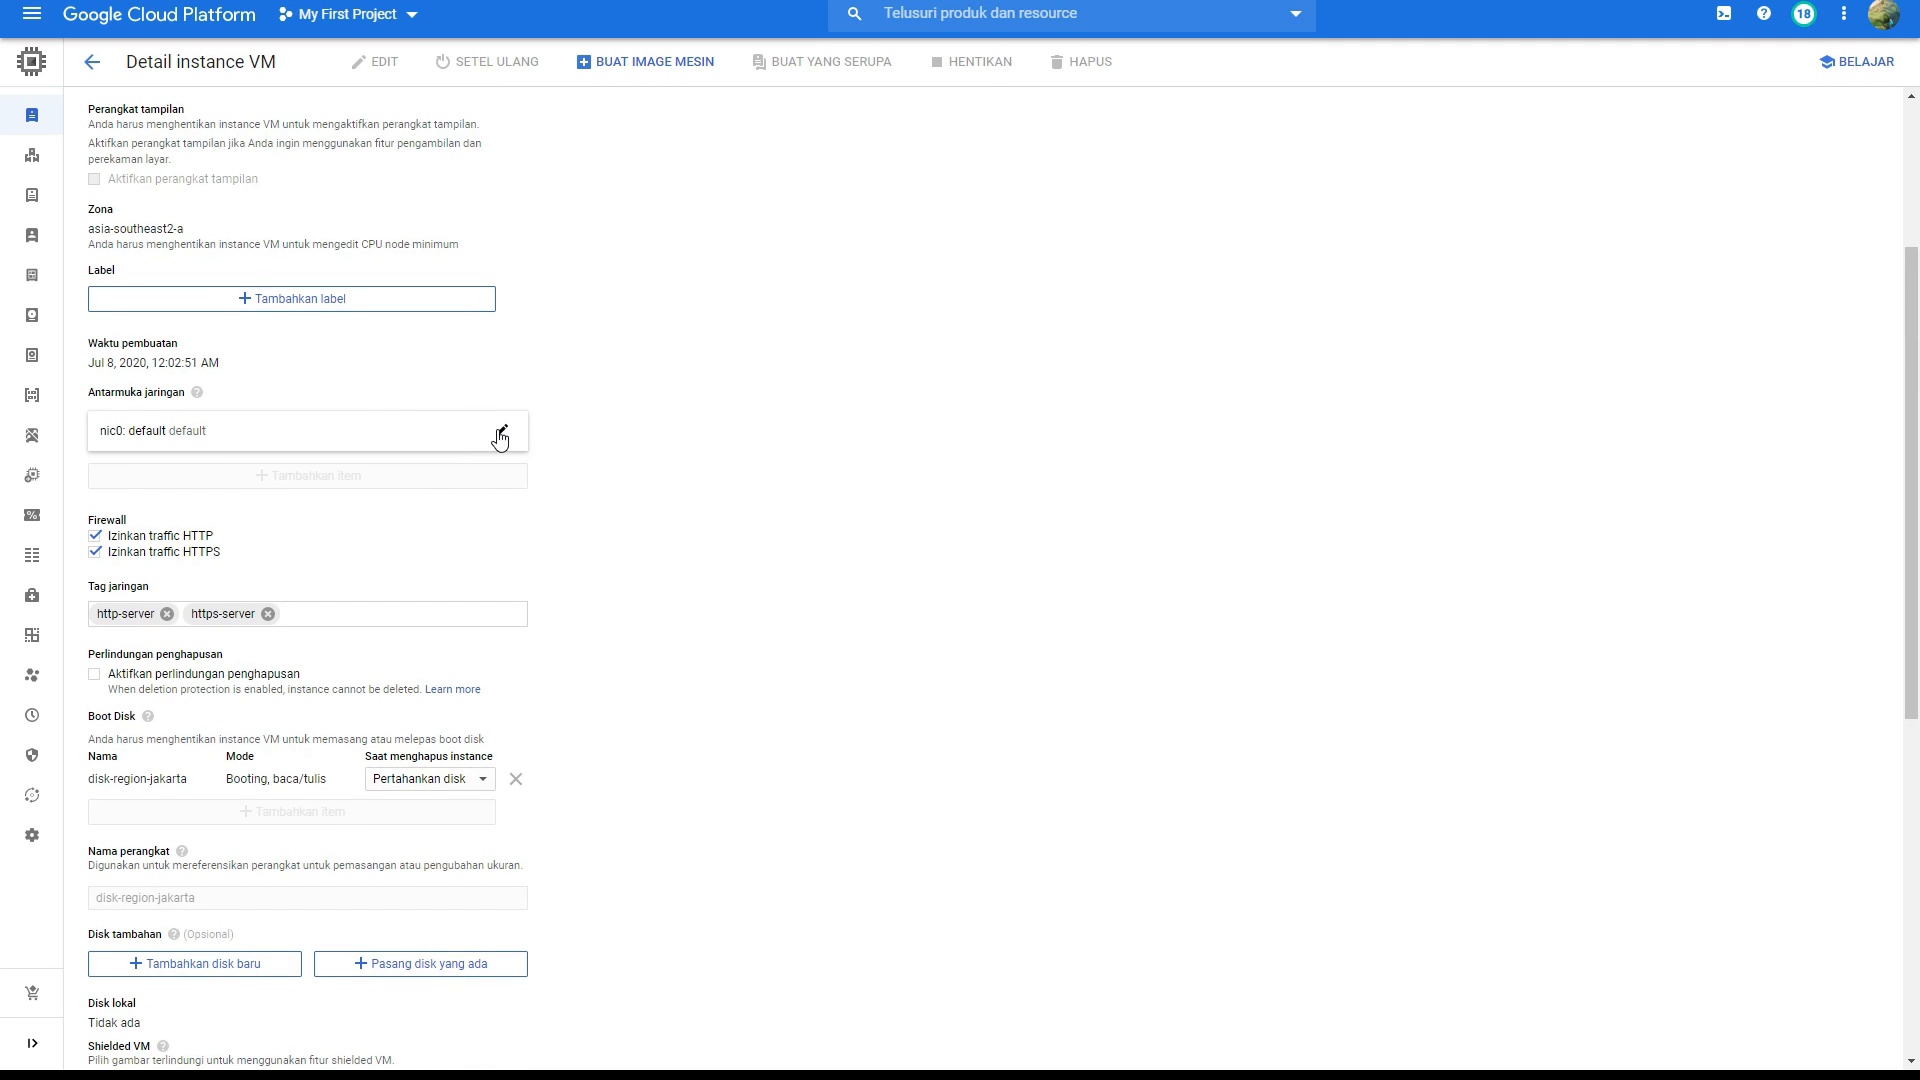
left_click(498, 436)
scroll(500, 438, "down", 1)
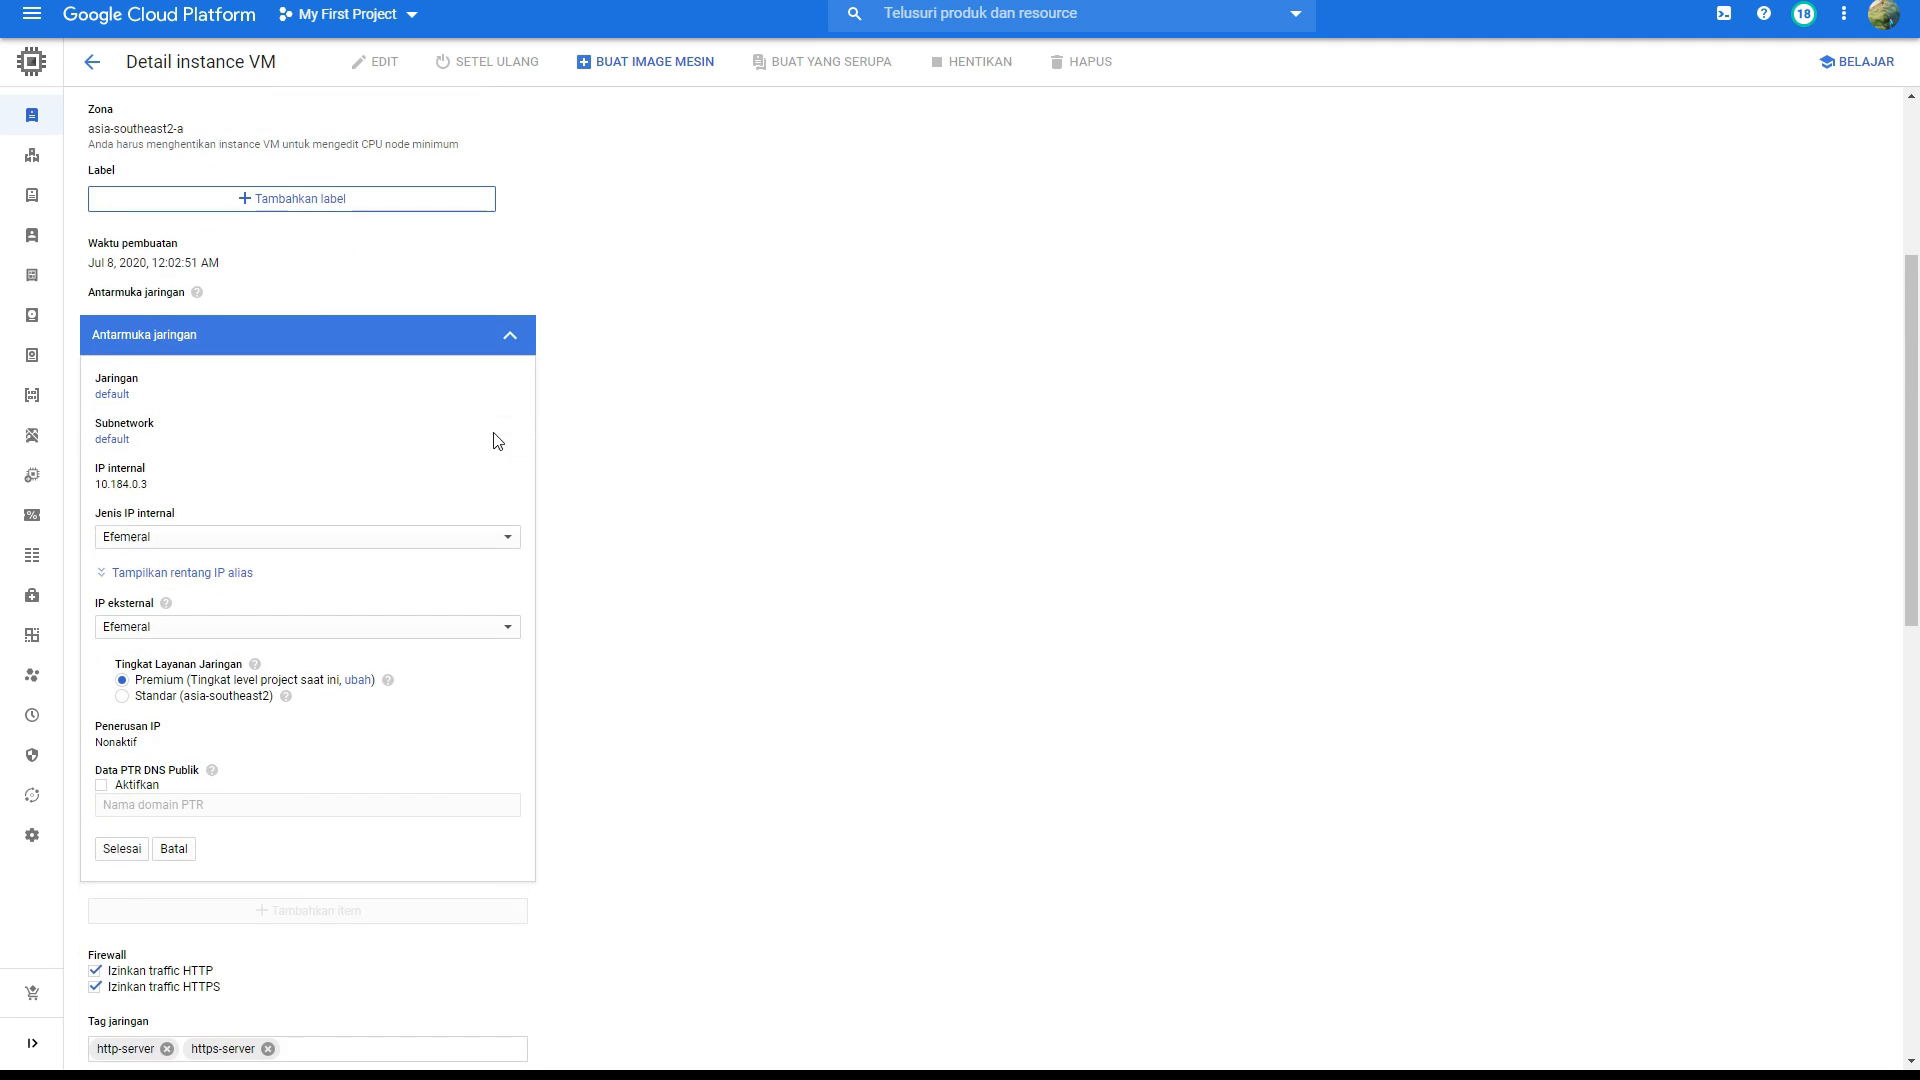
Step: Set the external IP's network service tier to Standar (asia-southeast2) and save the instance changes
left_click(225, 539)
left_click(240, 515)
scroll(237, 530, "down", 1)
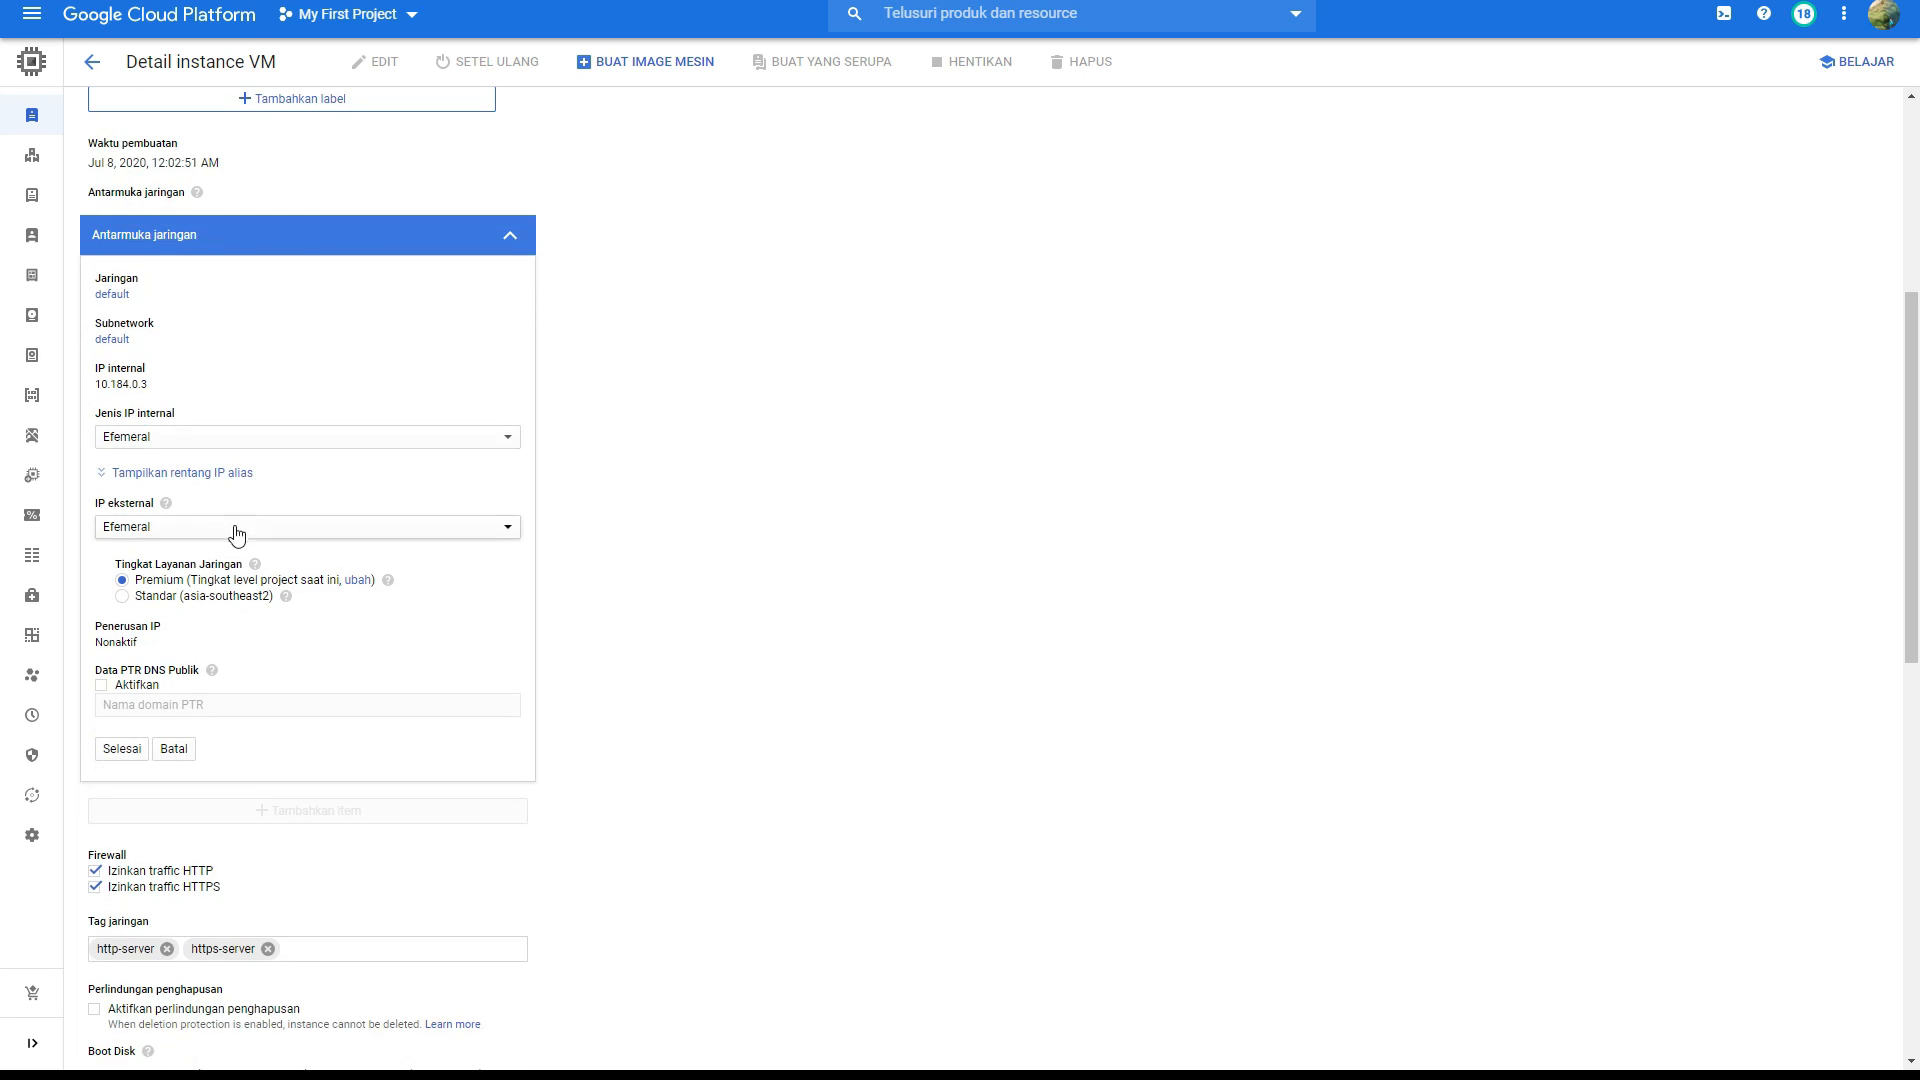
left_click(122, 597)
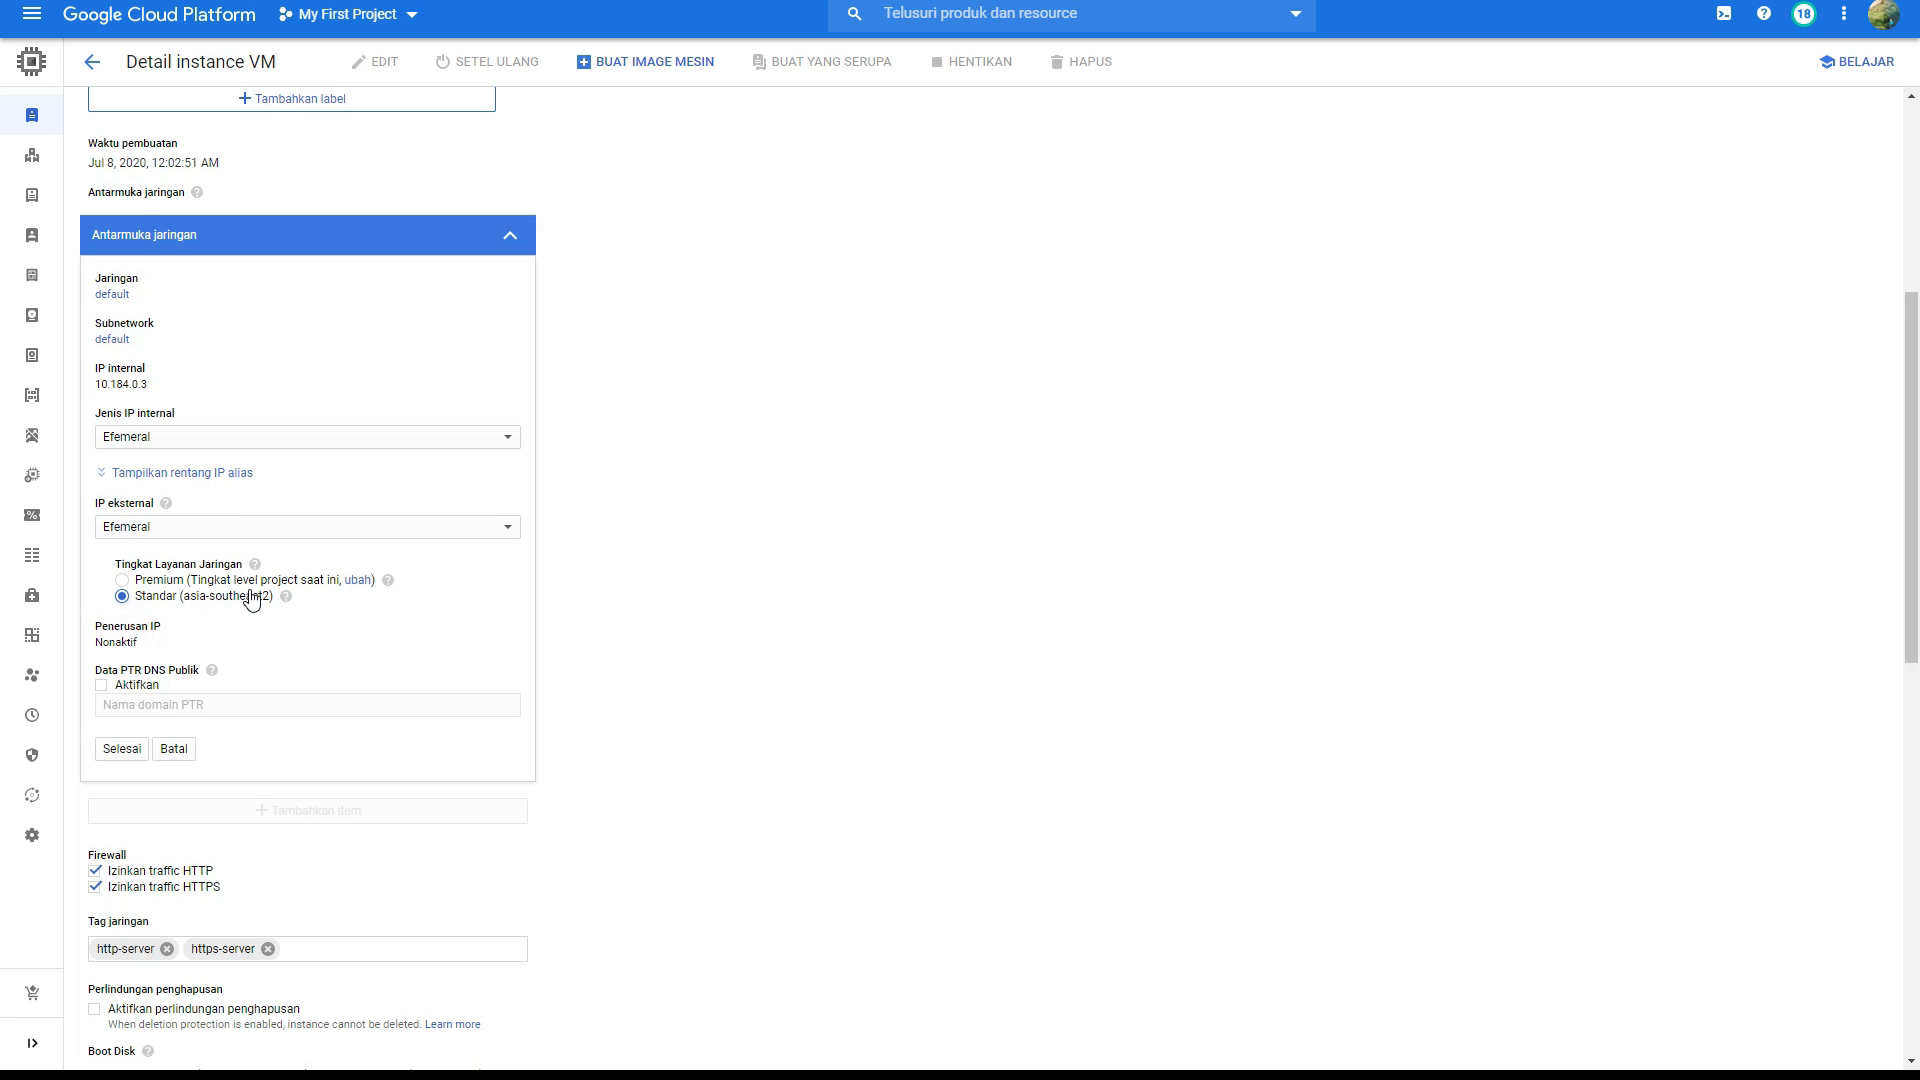
scroll(257, 598, "down", 1)
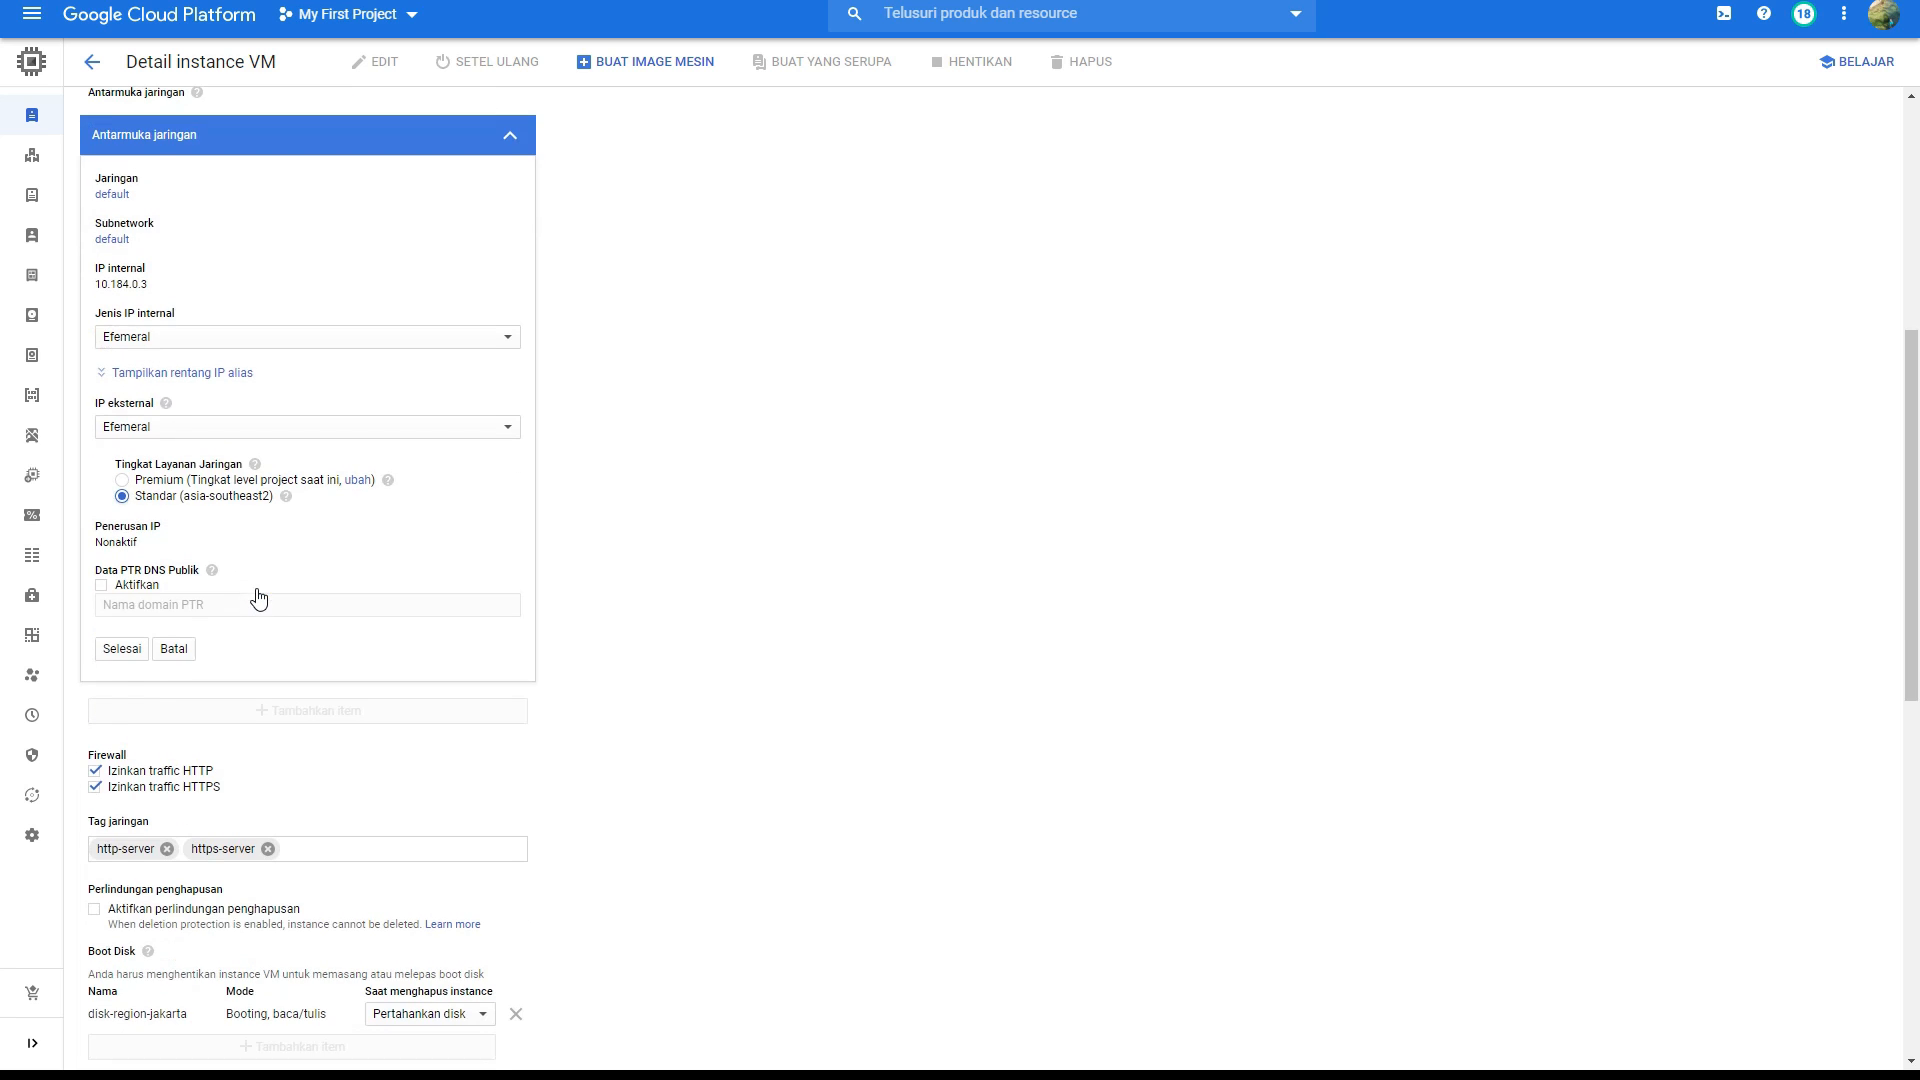
left_click(122, 648)
scroll(320, 490, "down", 4)
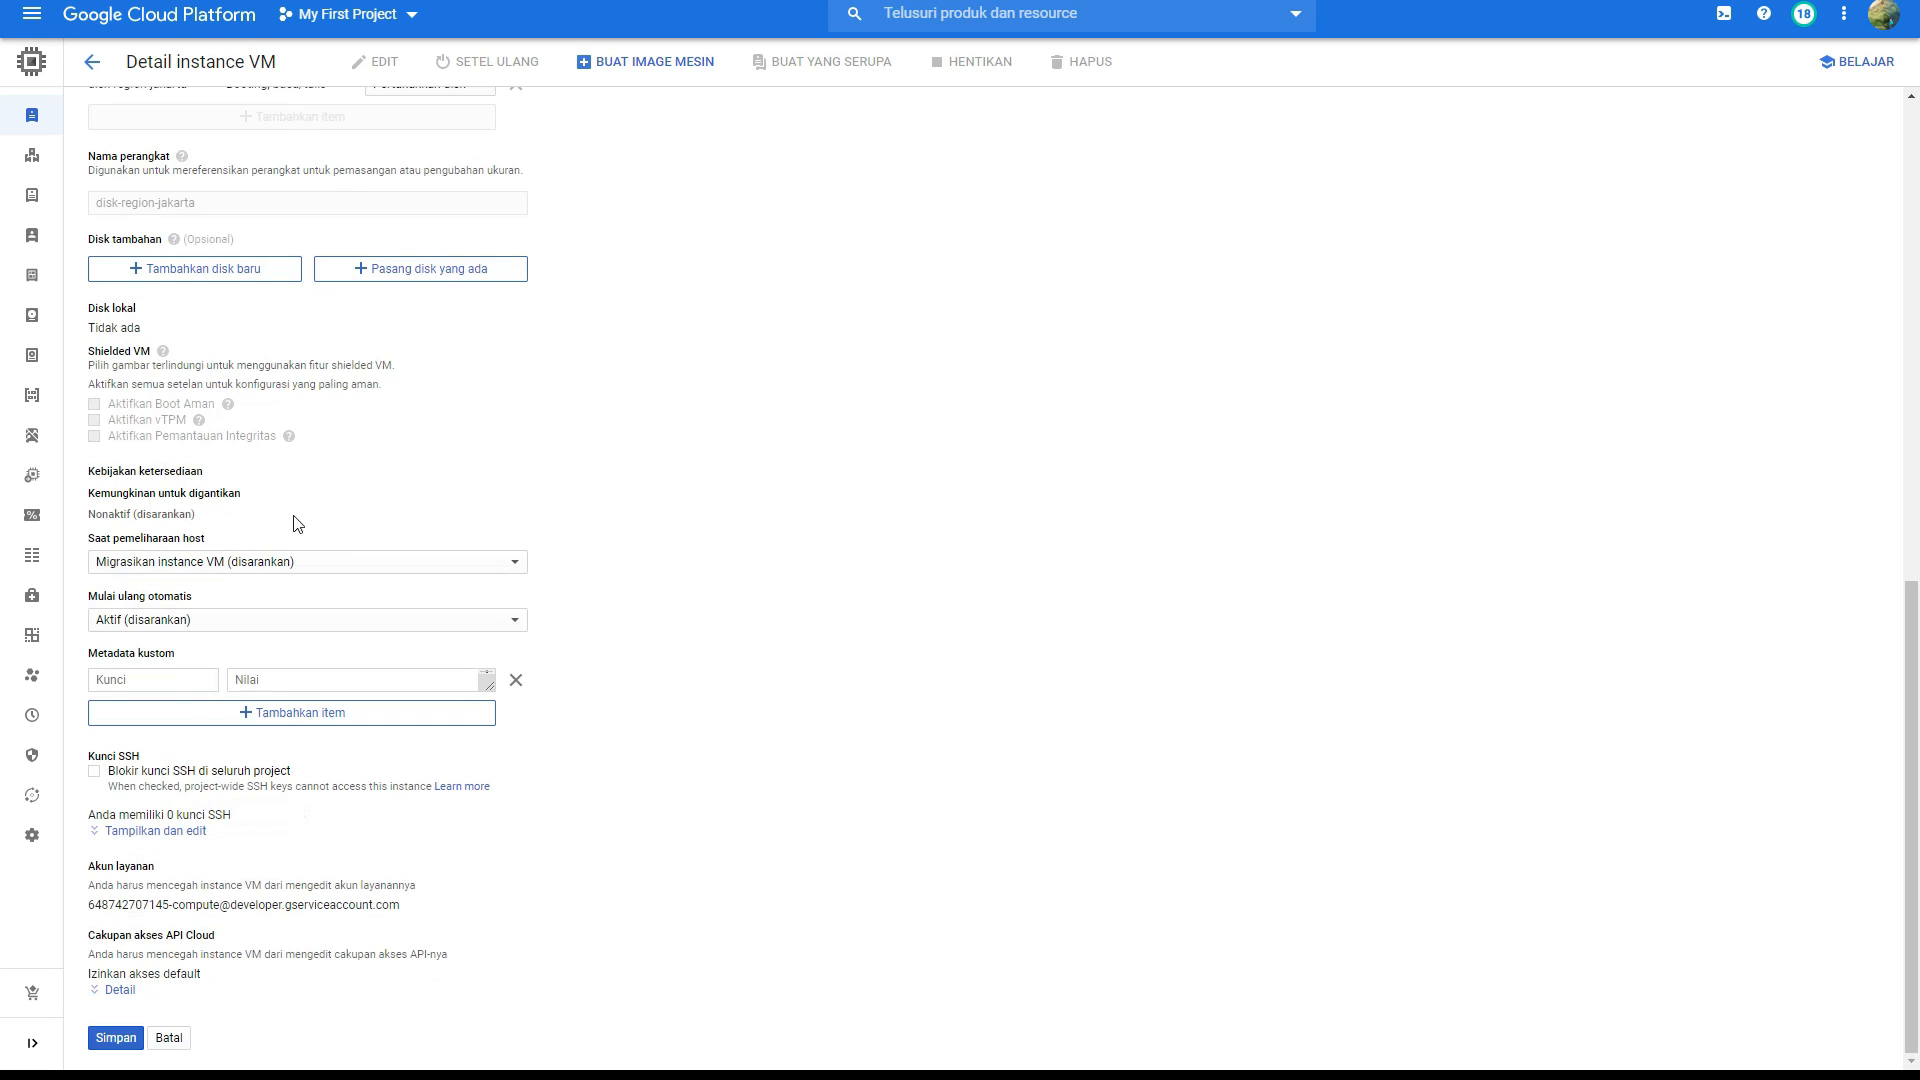
left_click(121, 1039)
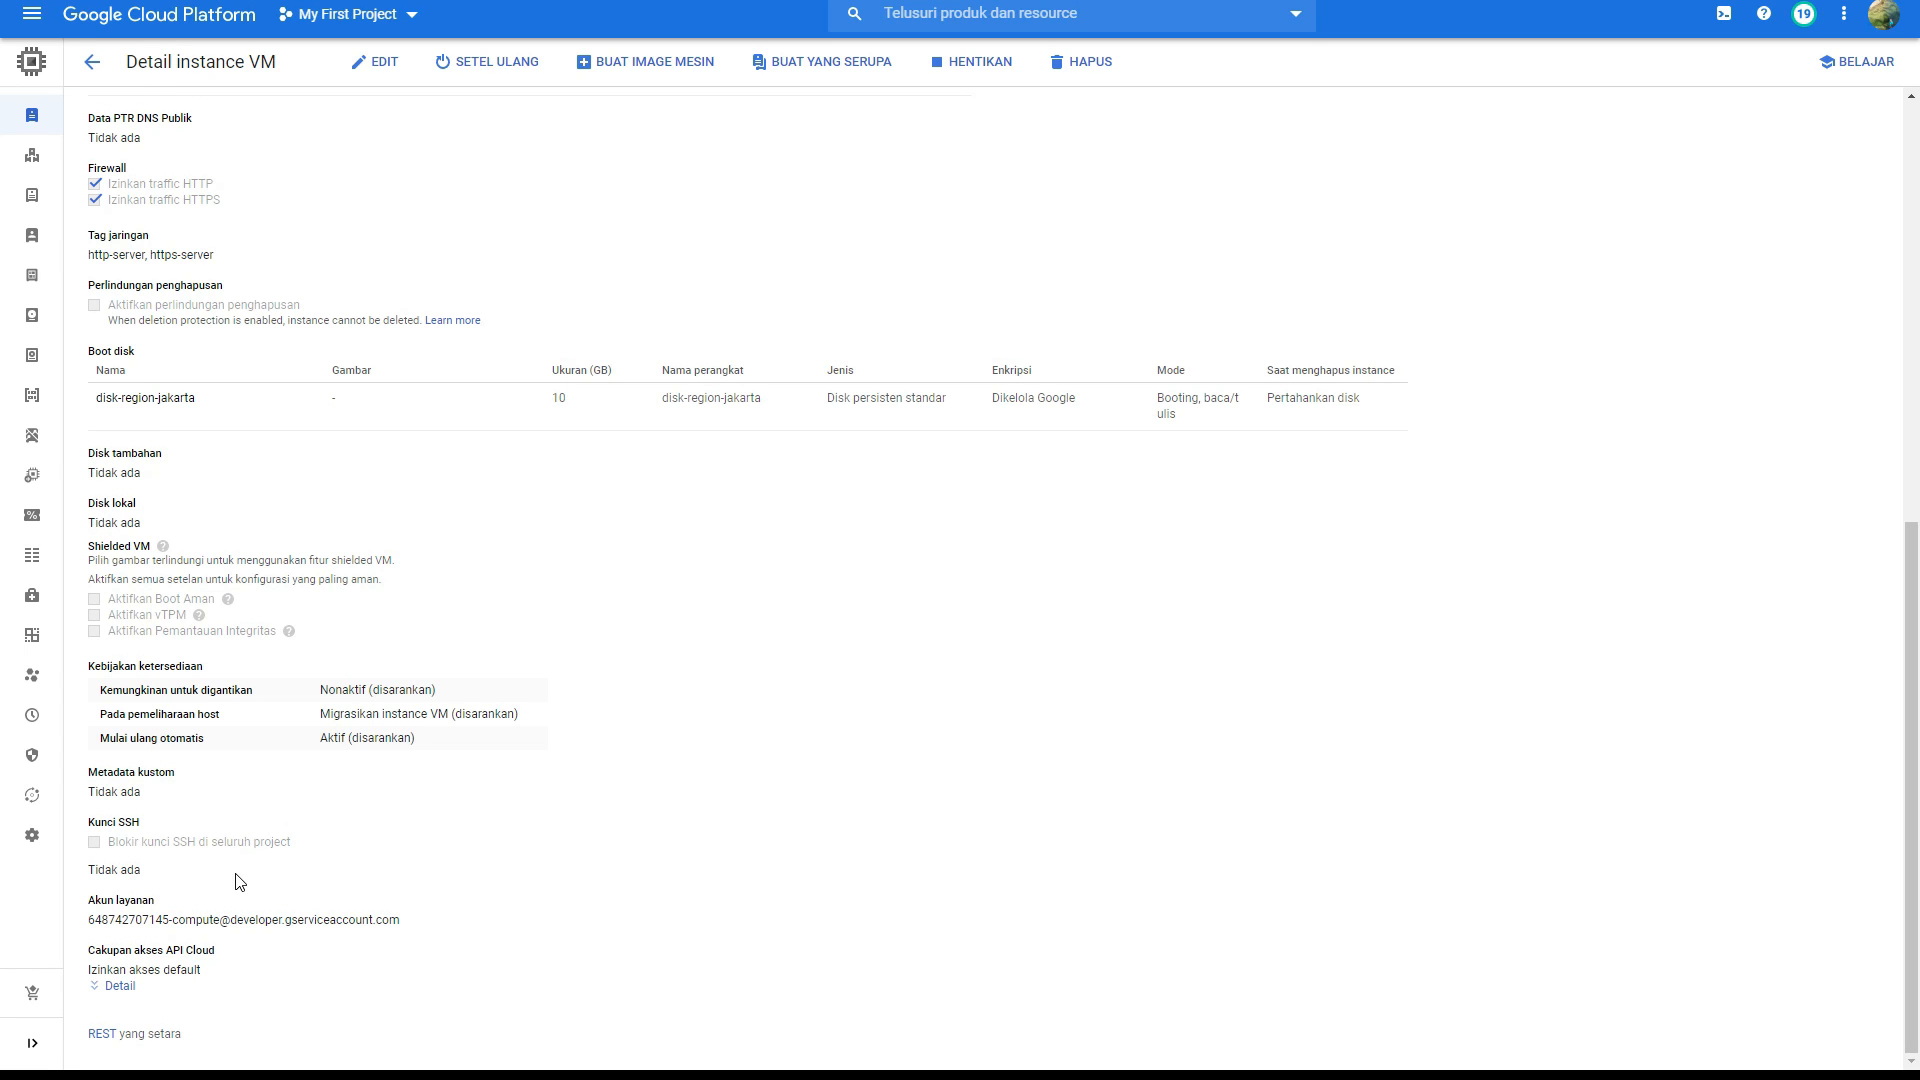
Step: Return to the VM instance list and open the external IP address of instance-region-jakarta in the browser
scroll(240, 875, "up", 4)
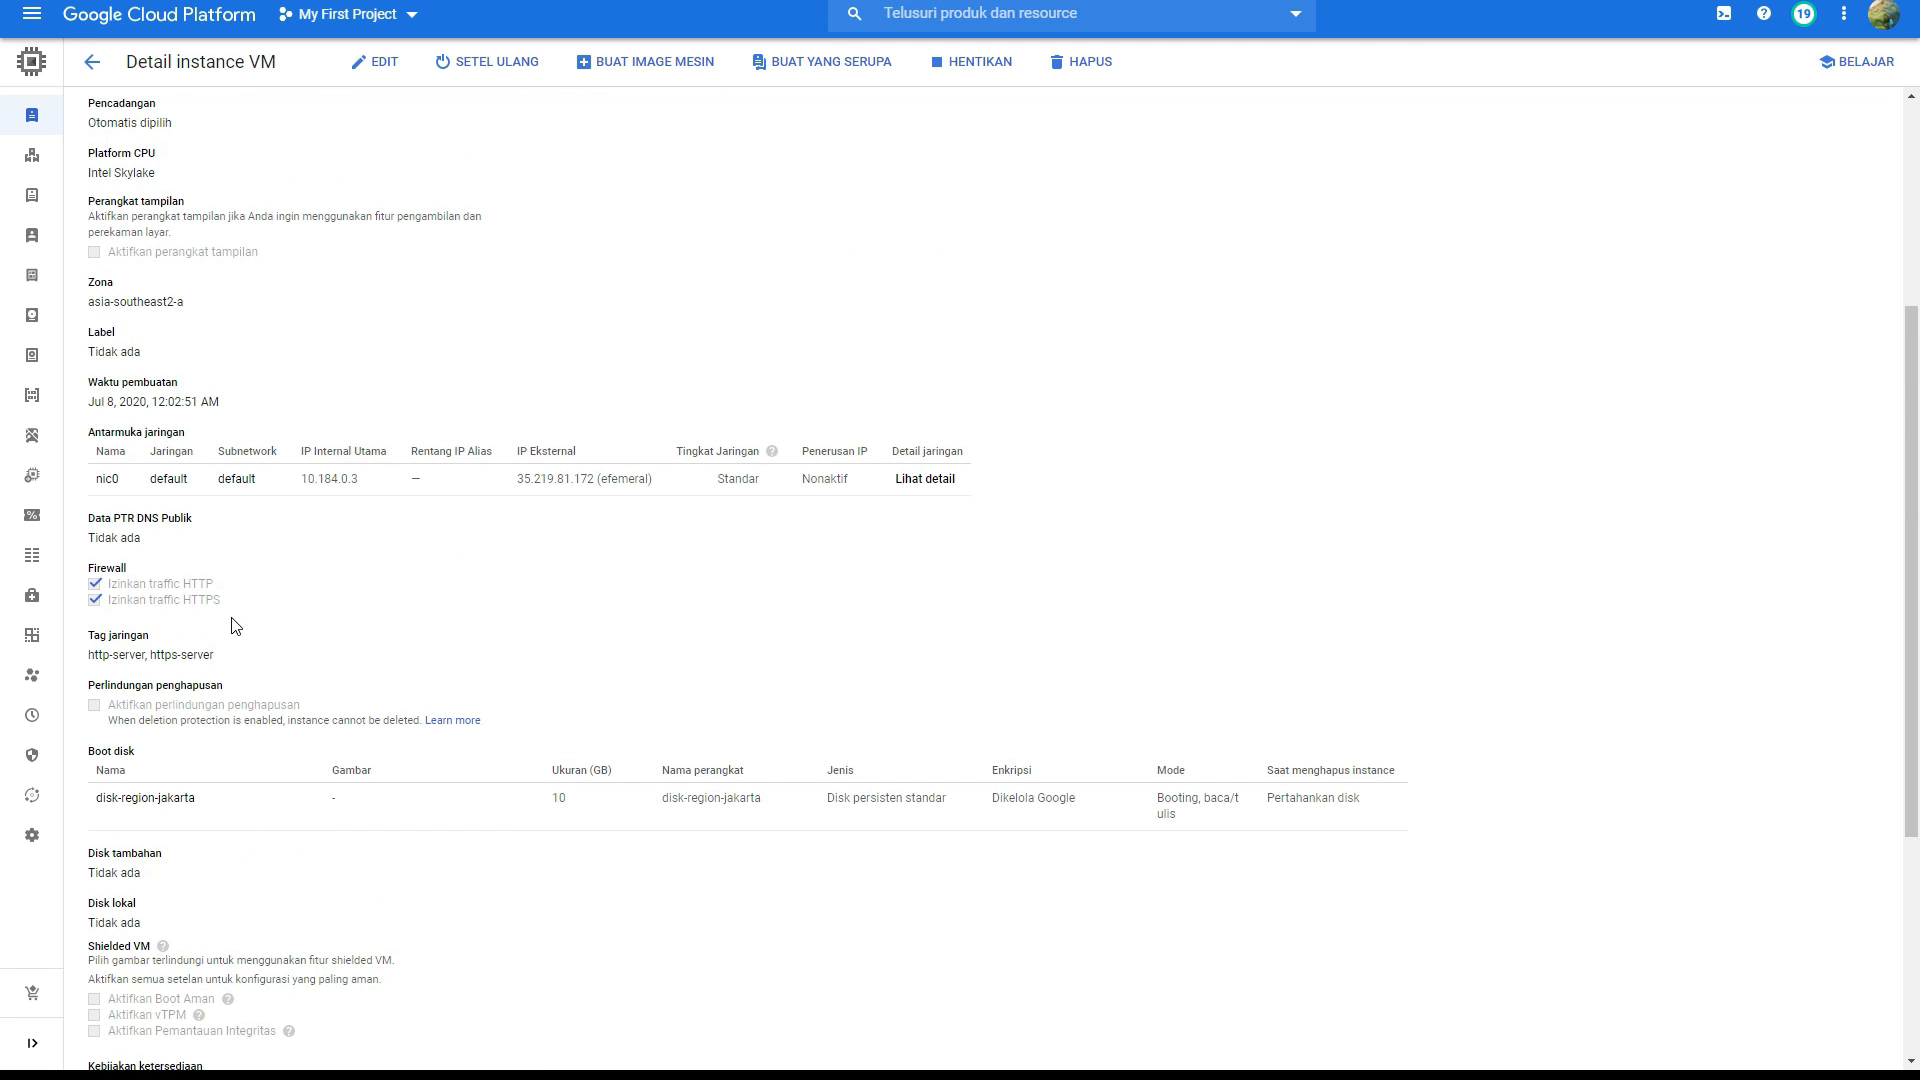
scroll(235, 572, "up", 4)
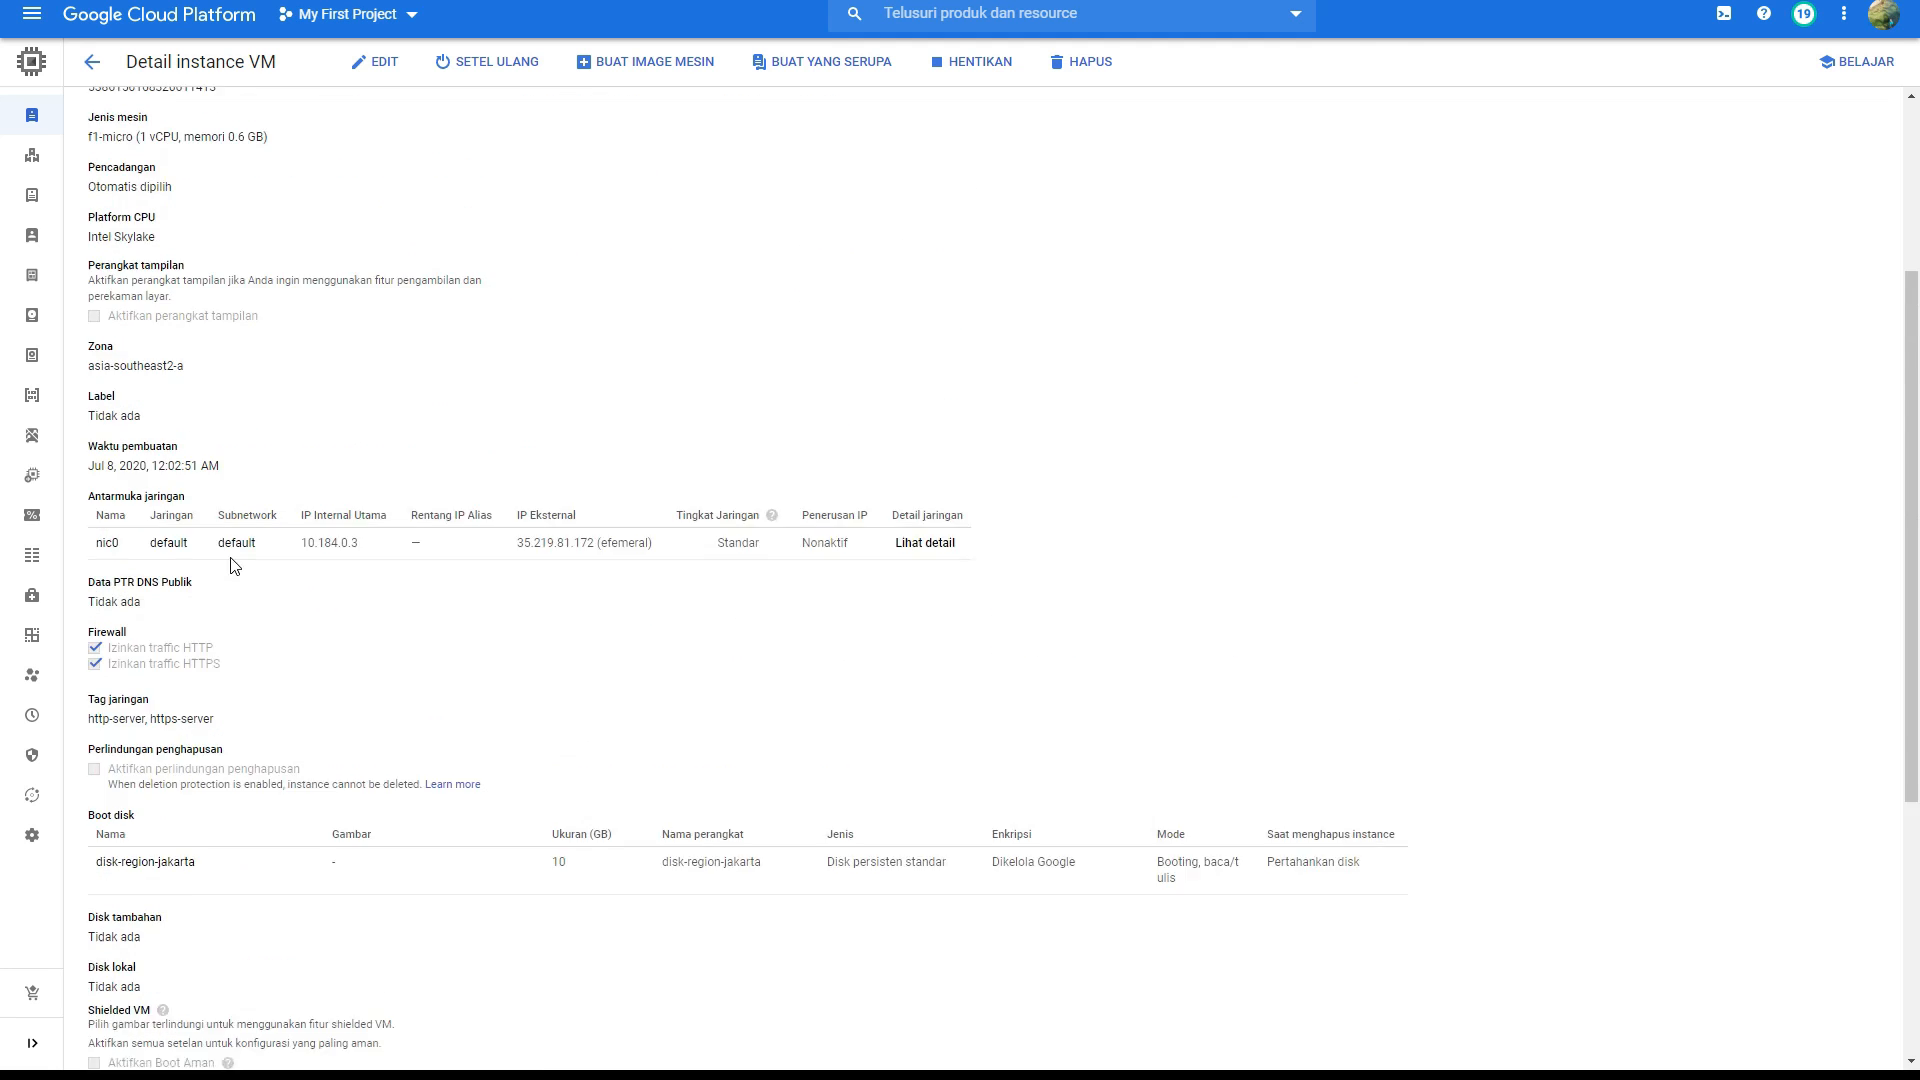
left_click(92, 68)
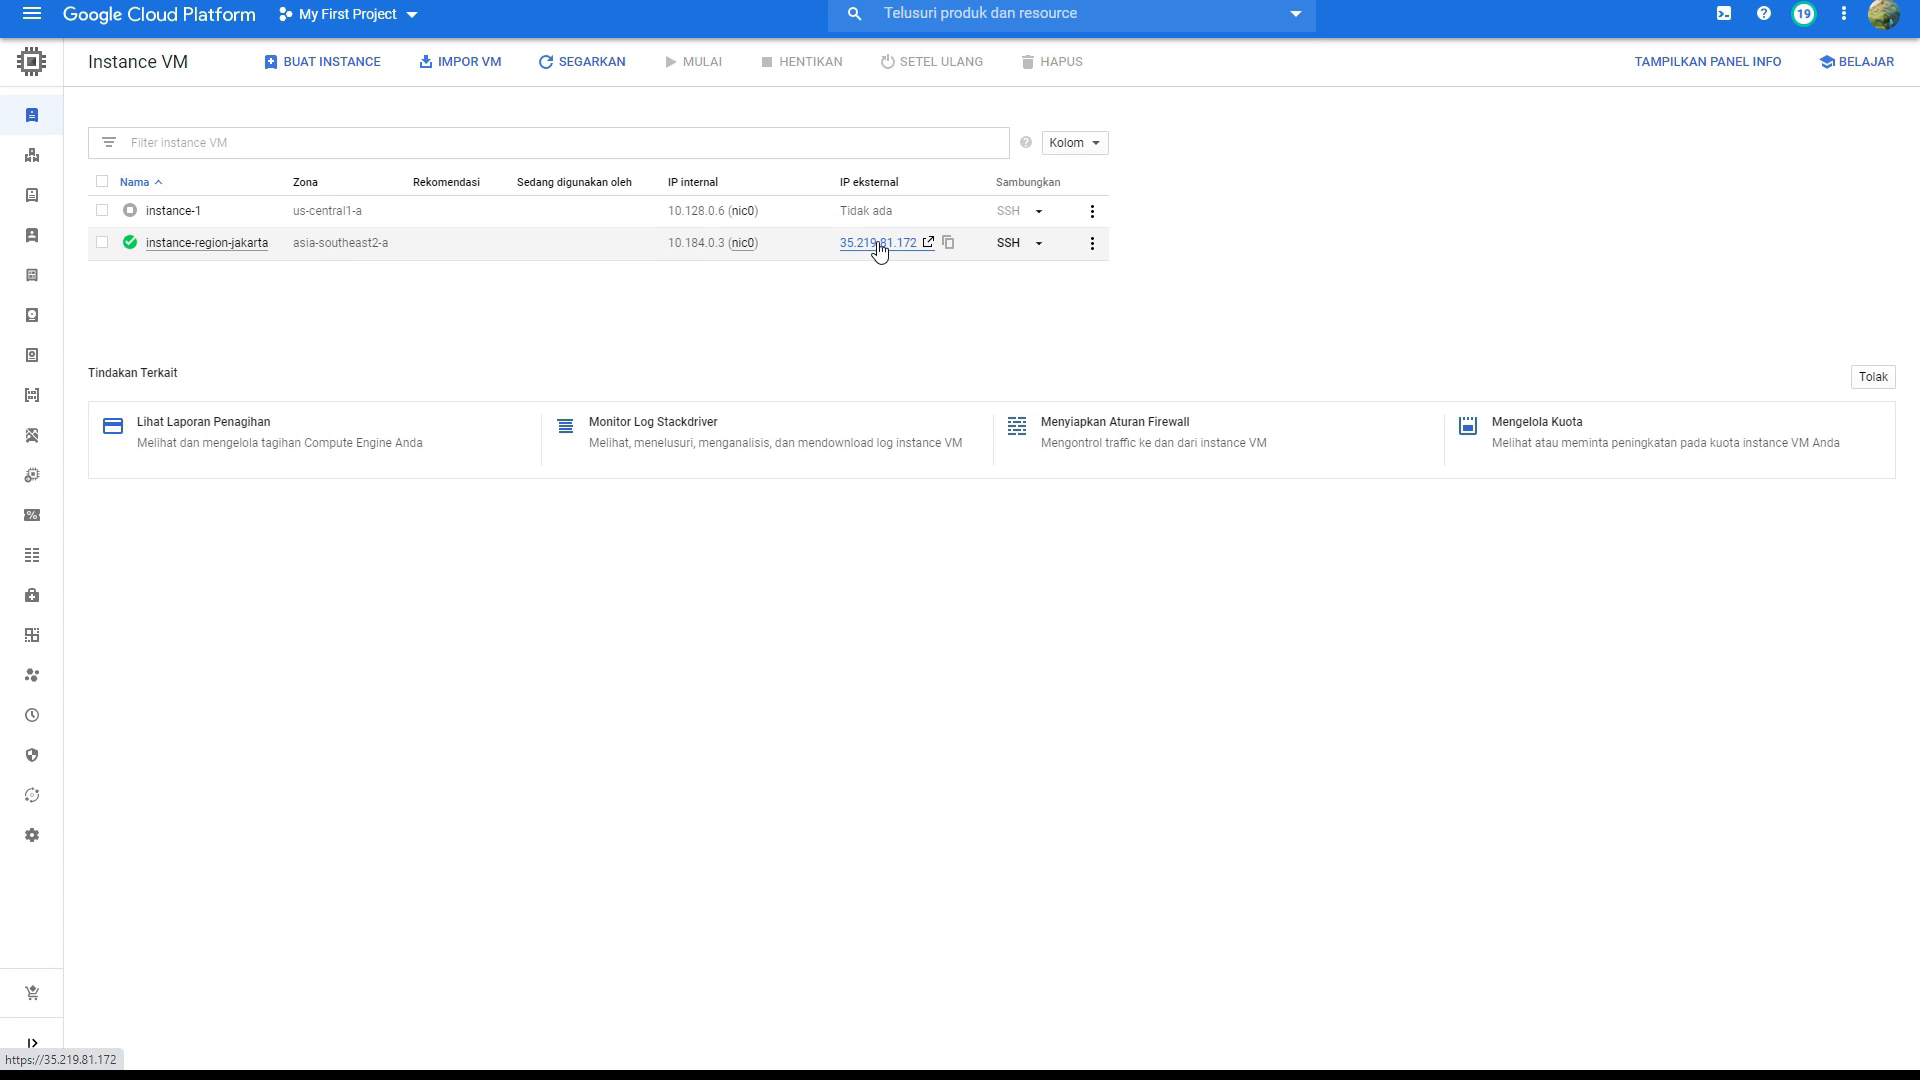
left_click(879, 245)
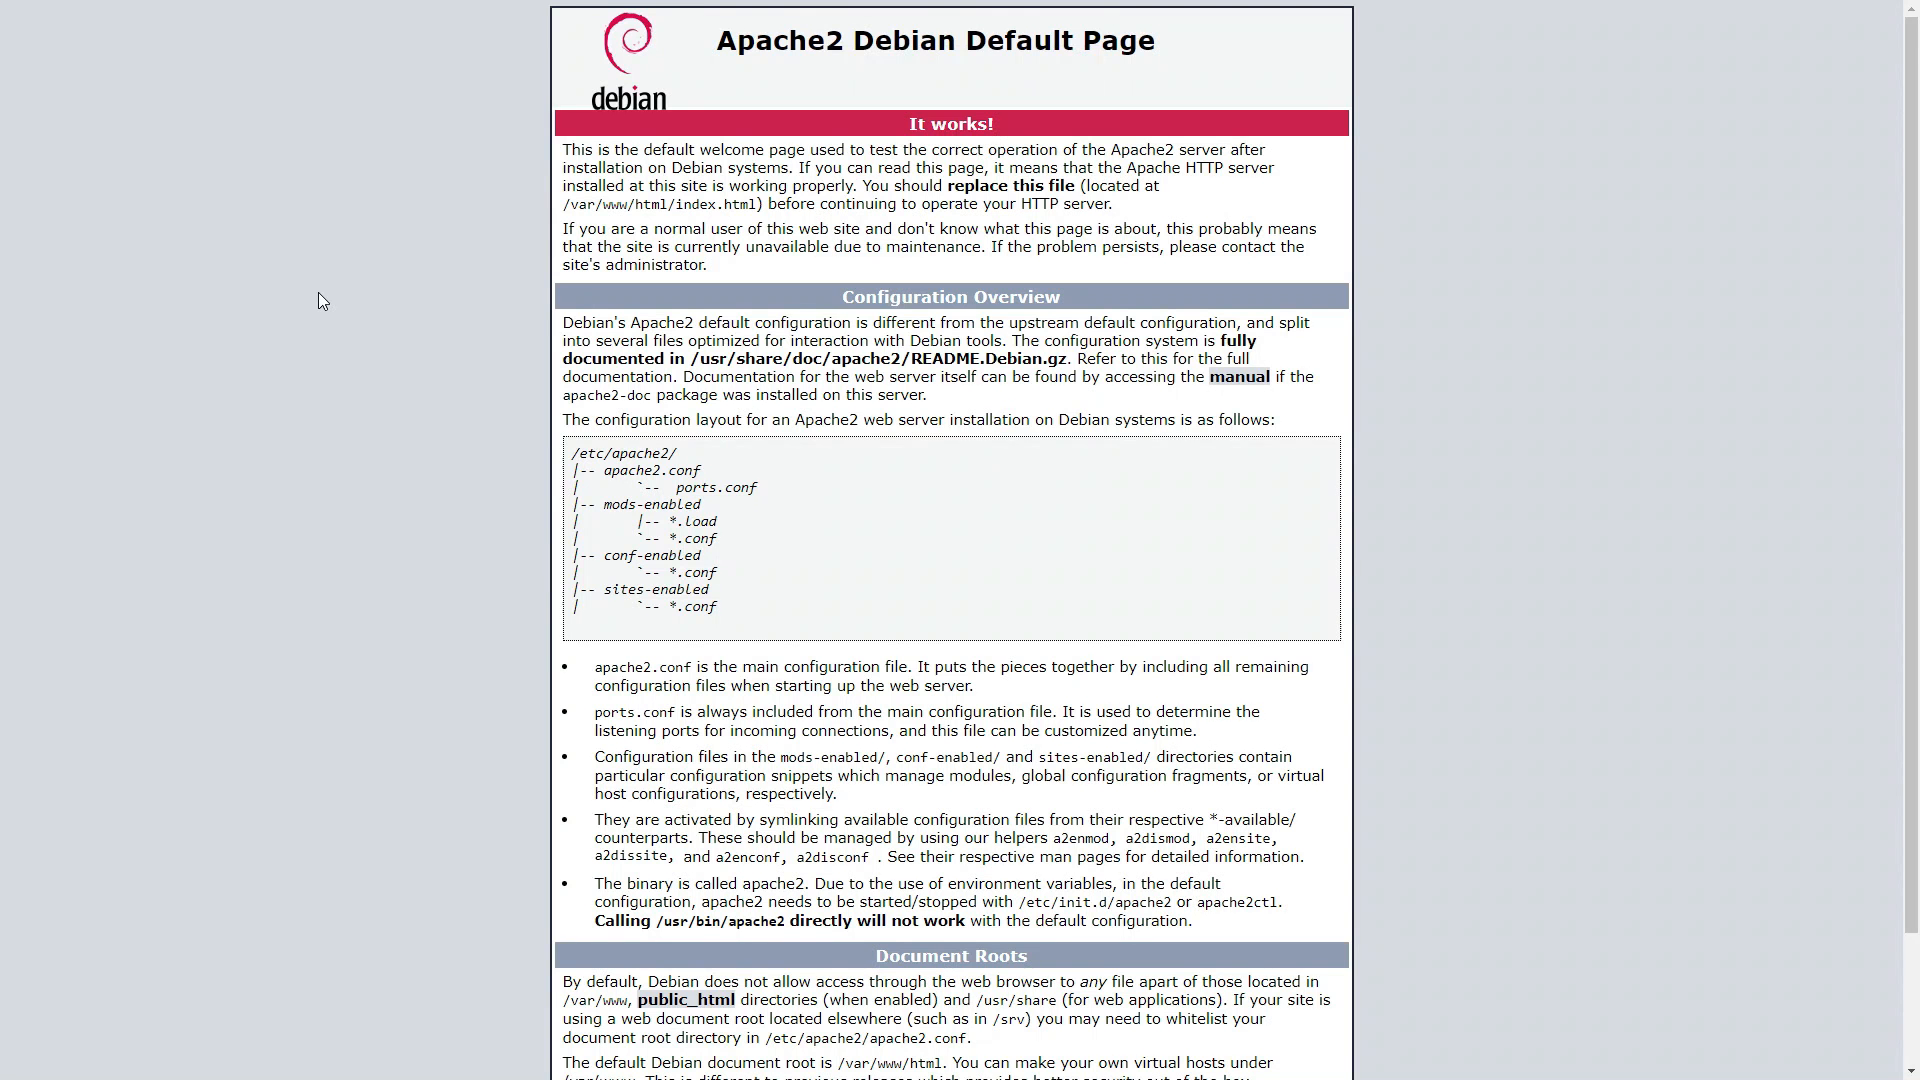